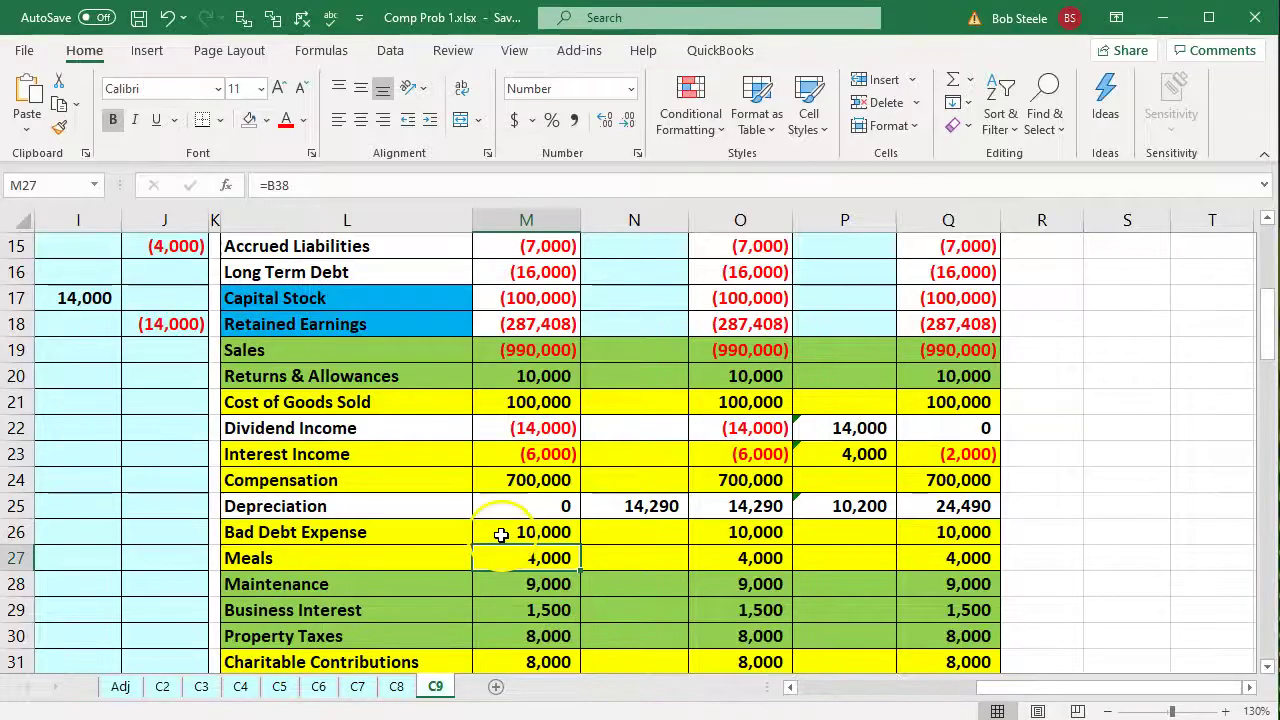
Step: Fill the Charitable Contributions label cell L31 on sheet C9 with the standard orange color
click(501, 533)
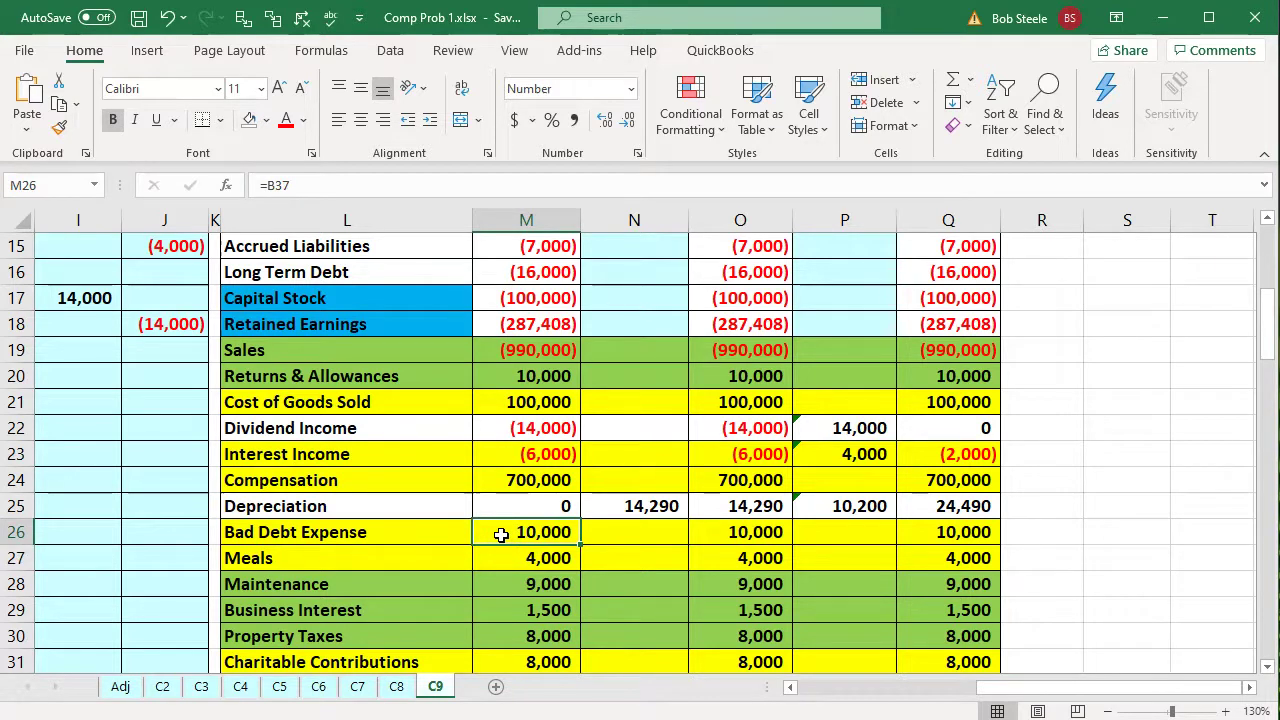
scroll(501, 534, down, 1)
click(420, 584)
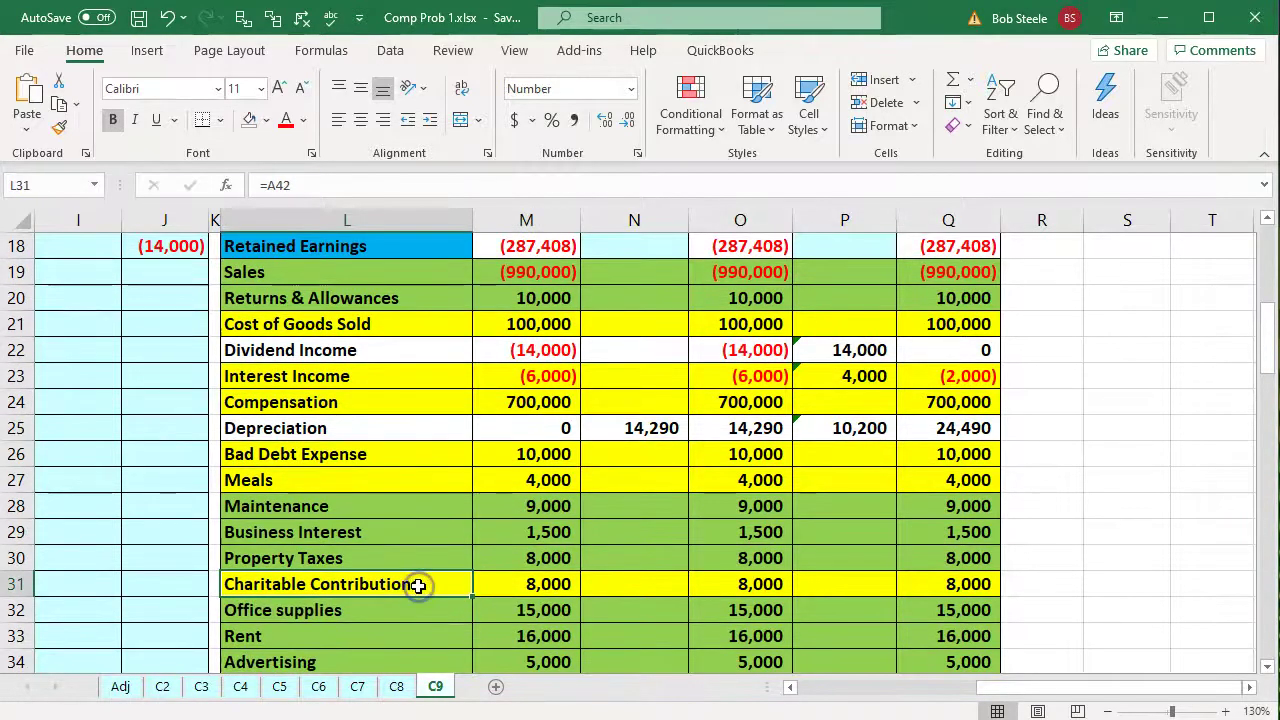
right_click(420, 590)
click(515, 642)
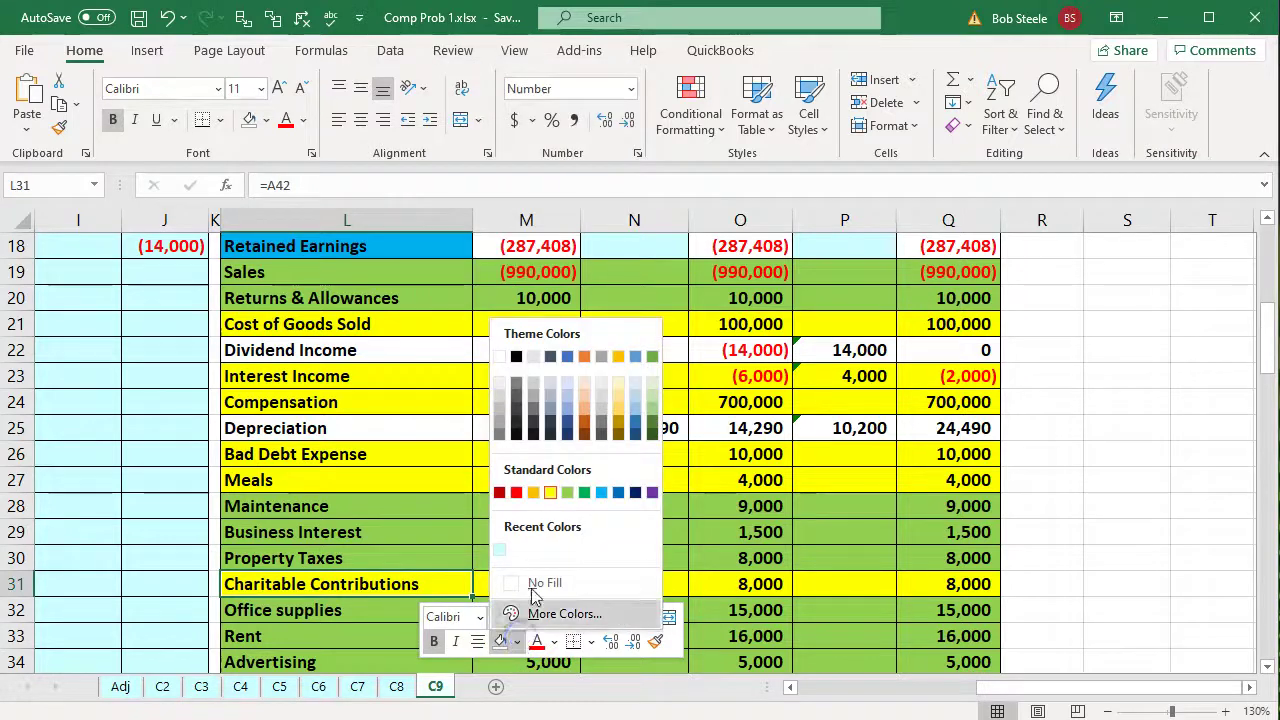
click(533, 492)
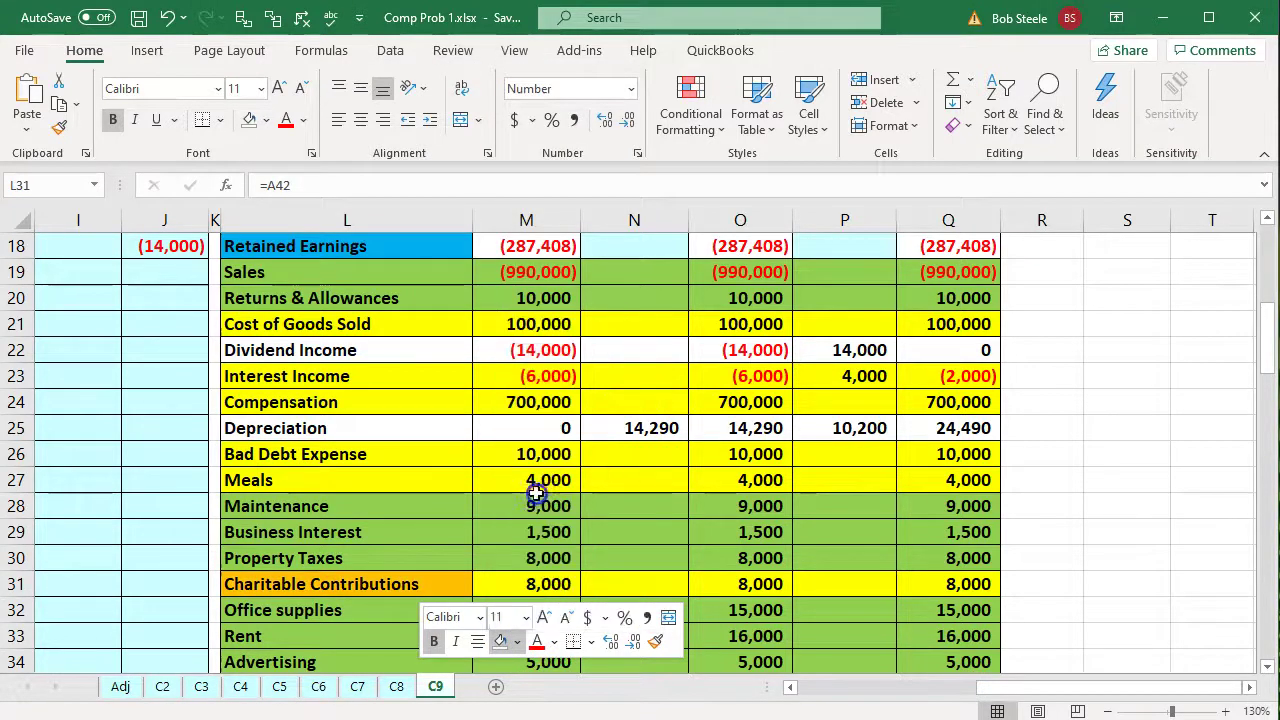
Step: Fill the Dividend Income row, L22 to Q22, with the standard light green color
click(316, 500)
drag(318, 352, 902, 345)
right_click(902, 345)
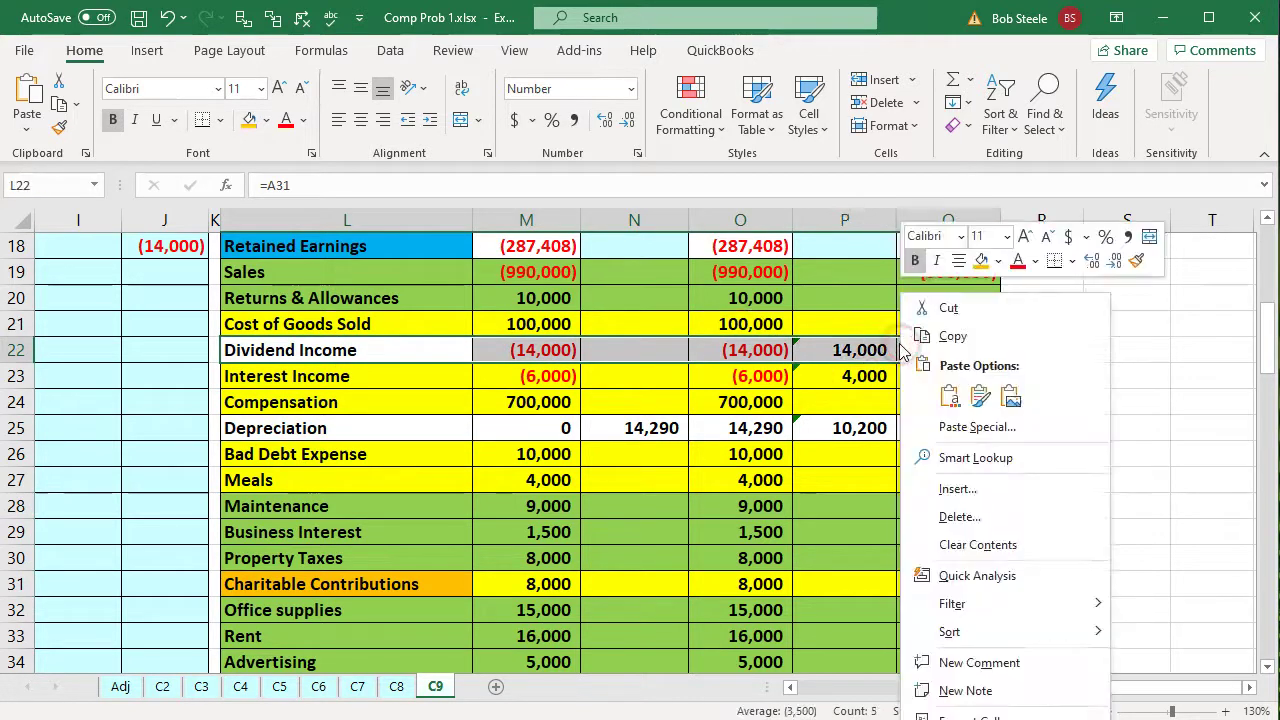
click(998, 261)
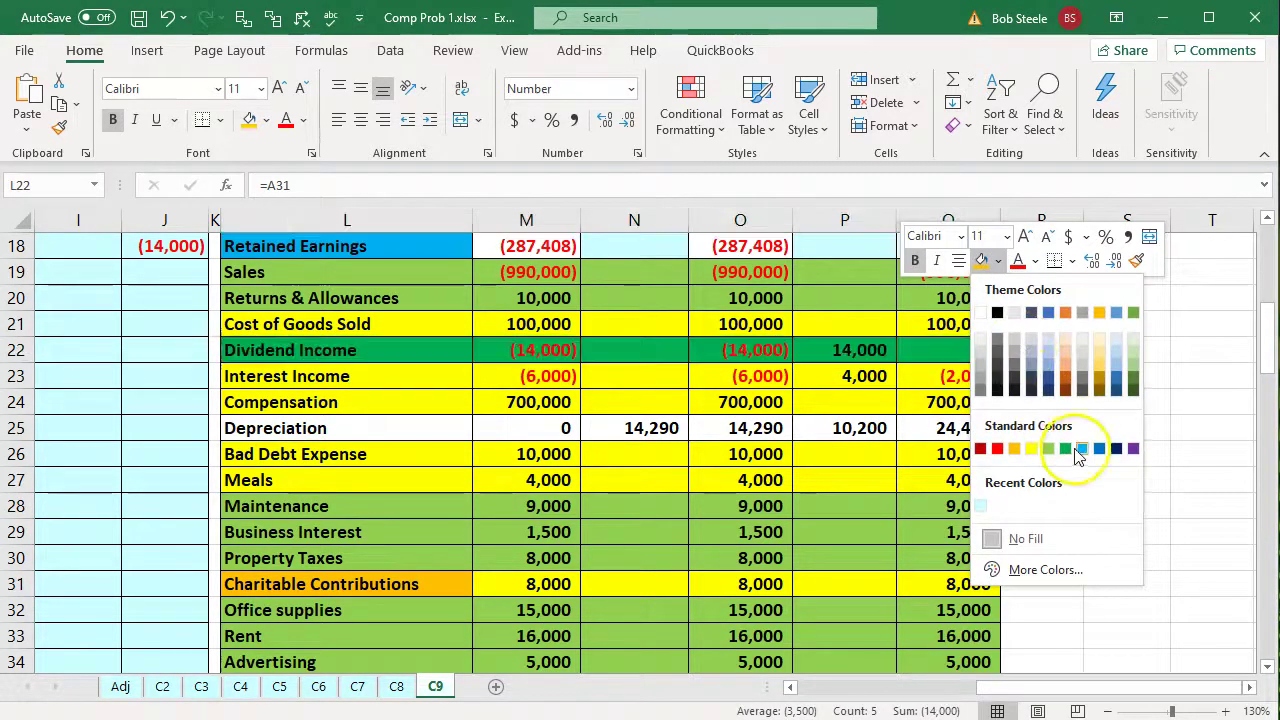
click(1049, 449)
Step: Fill the Depreciation row, L25 to Q25, with the same light green color
drag(444, 428, 921, 427)
right_click(921, 427)
click(1004, 476)
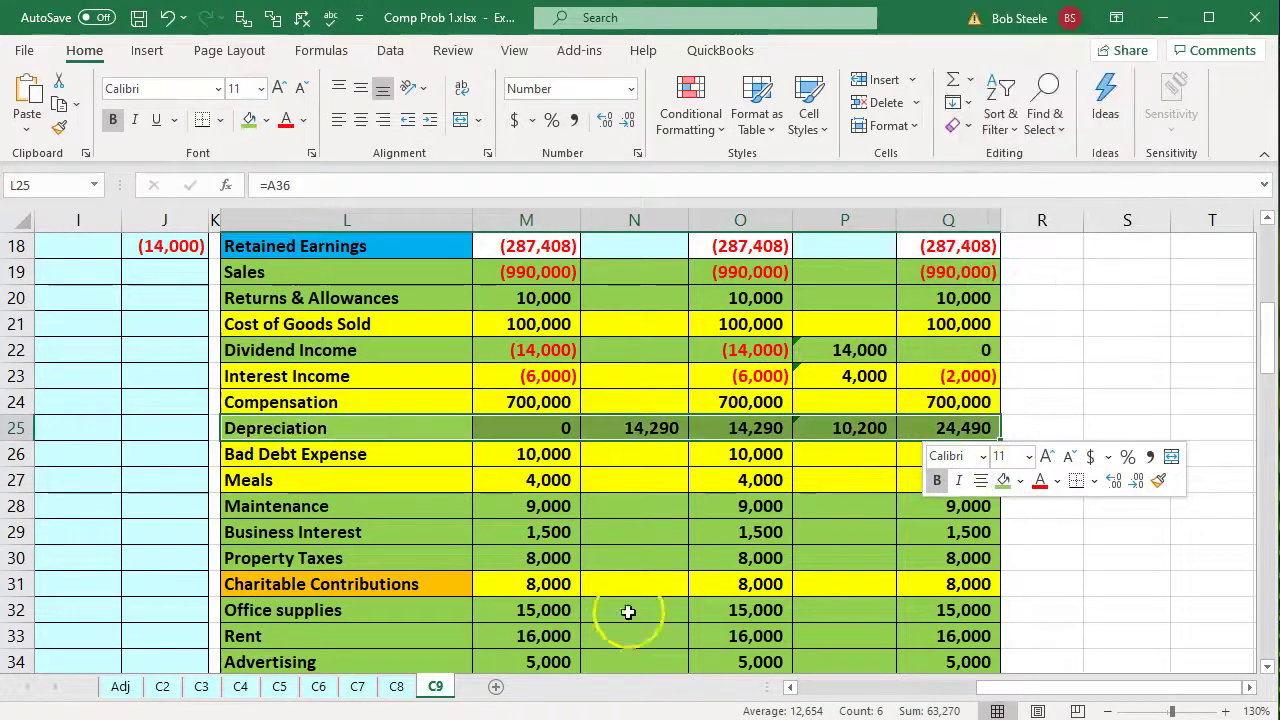
click(584, 633)
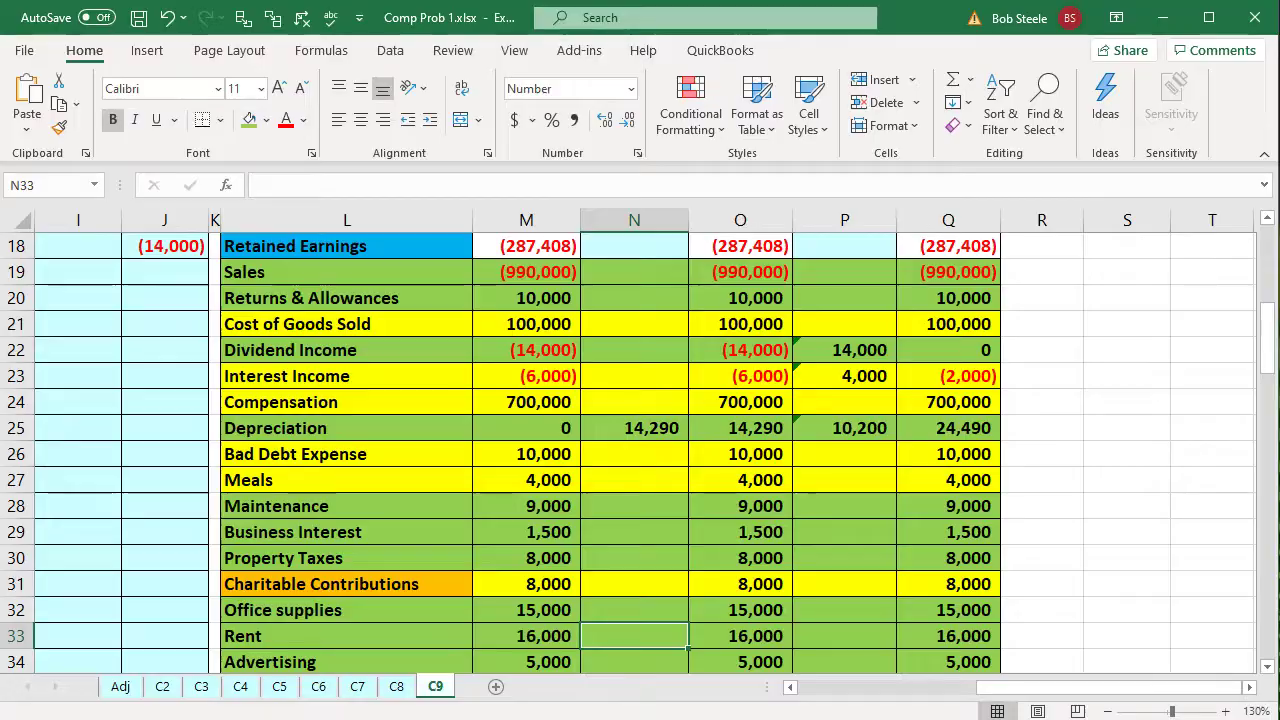
Step: Switch to the Lacerte S-Corporation return and open the input screen for ordinary Deductions
key(alt+Tab)
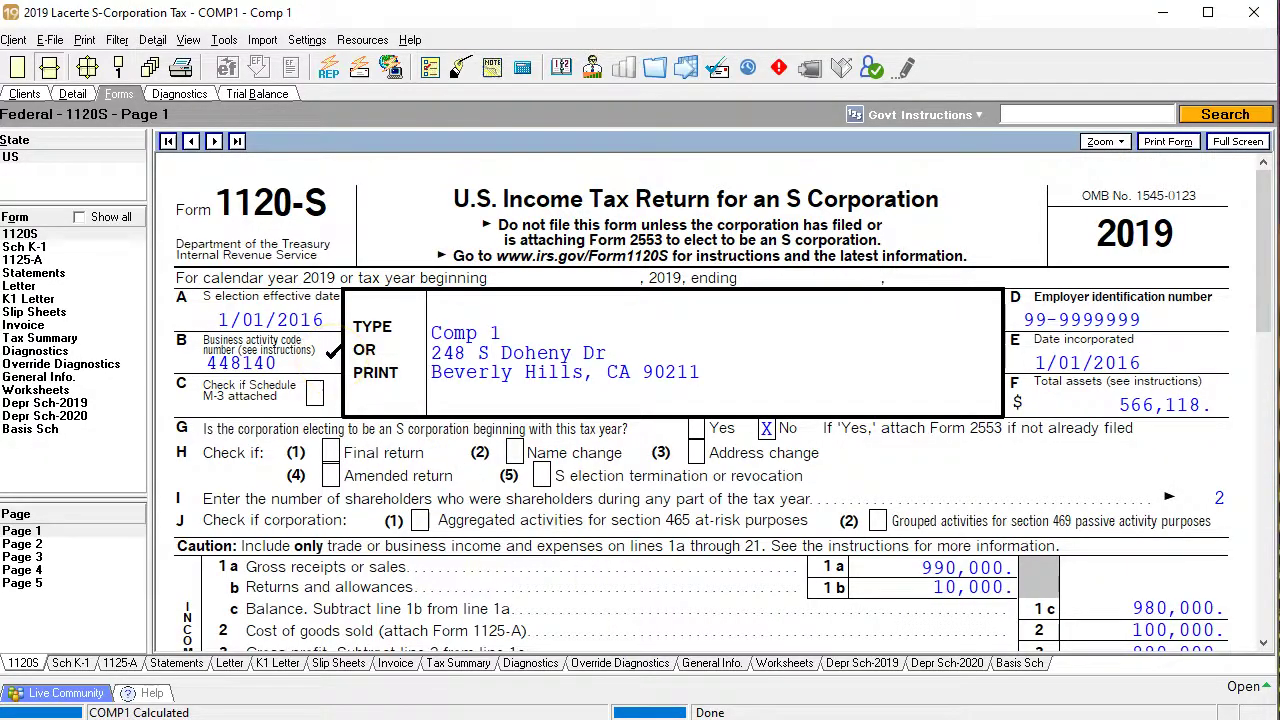
click(73, 94)
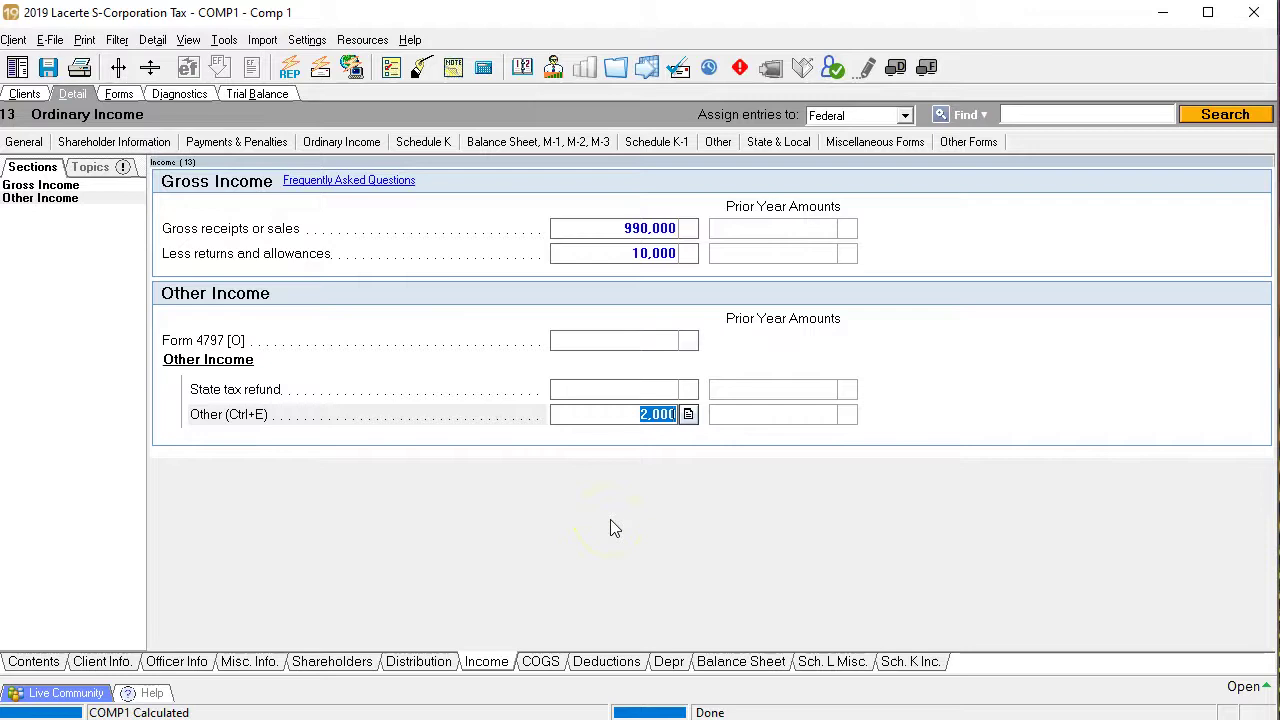
click(515, 143)
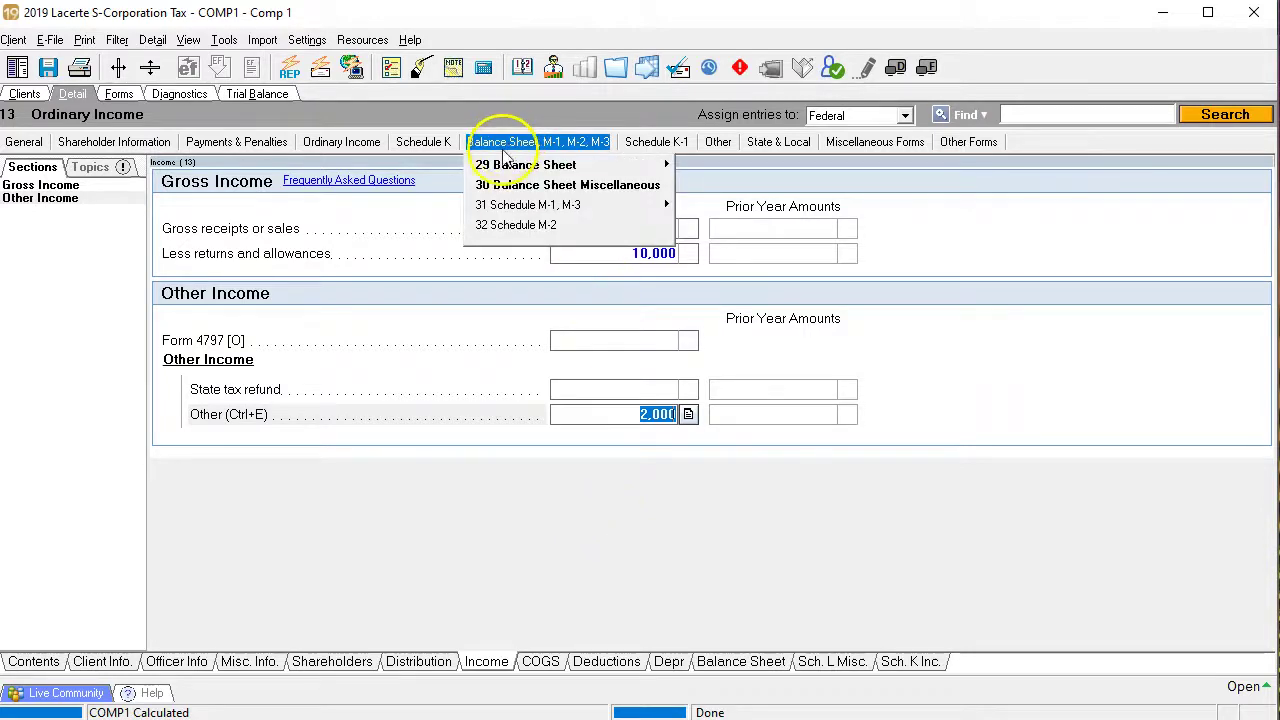
click(362, 144)
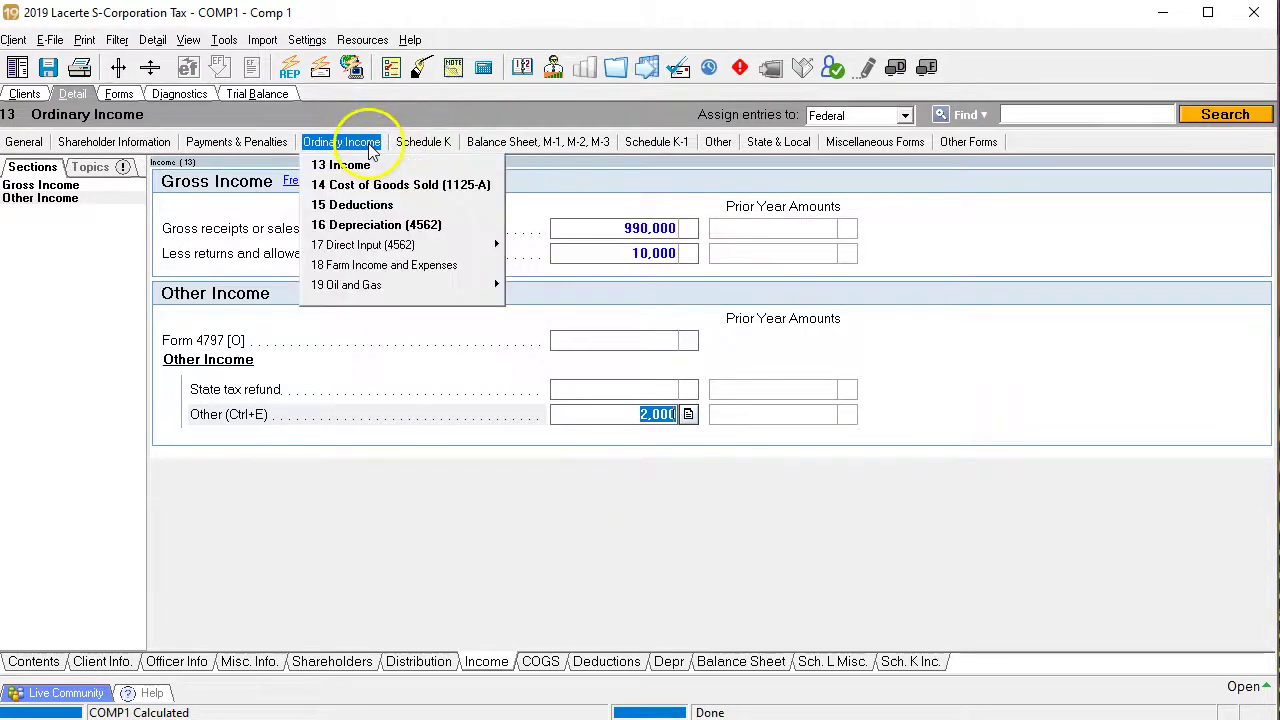
click(371, 206)
Step: Examine the itemized Other deductions breakdown for the charity amount, and close it without editing
scroll(408, 409, down, 8)
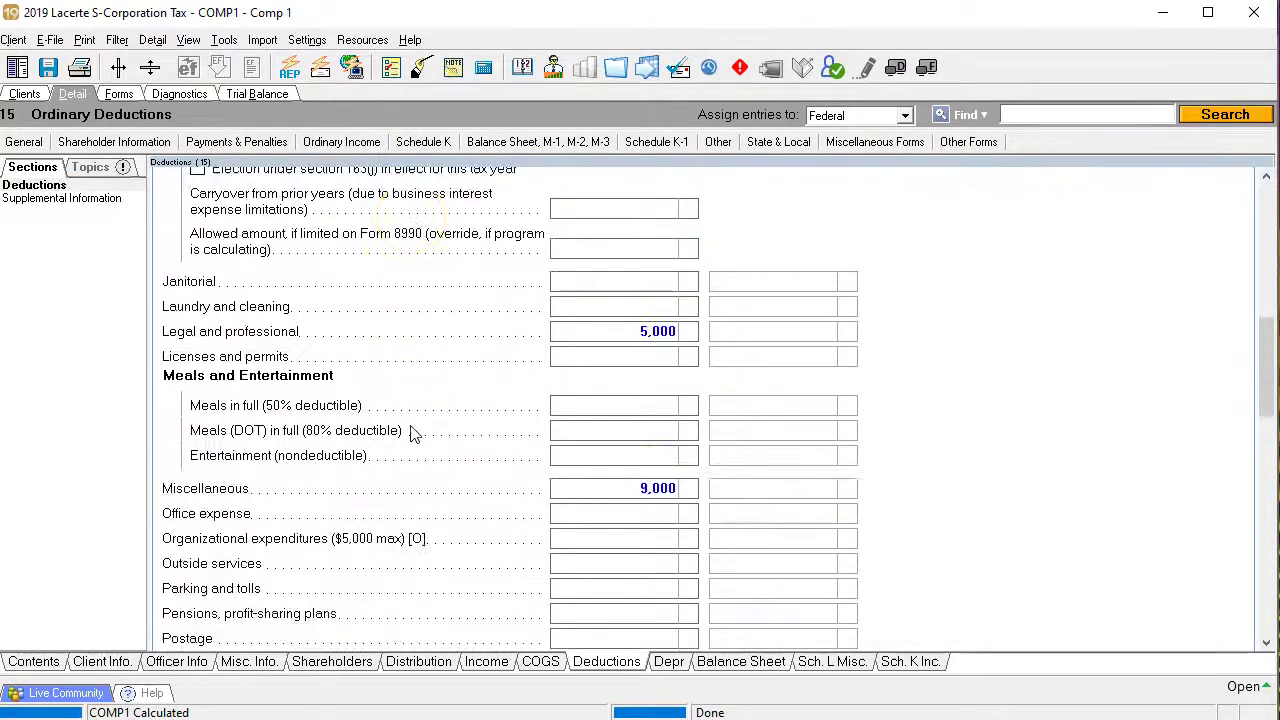
scroll(415, 432, down, 10)
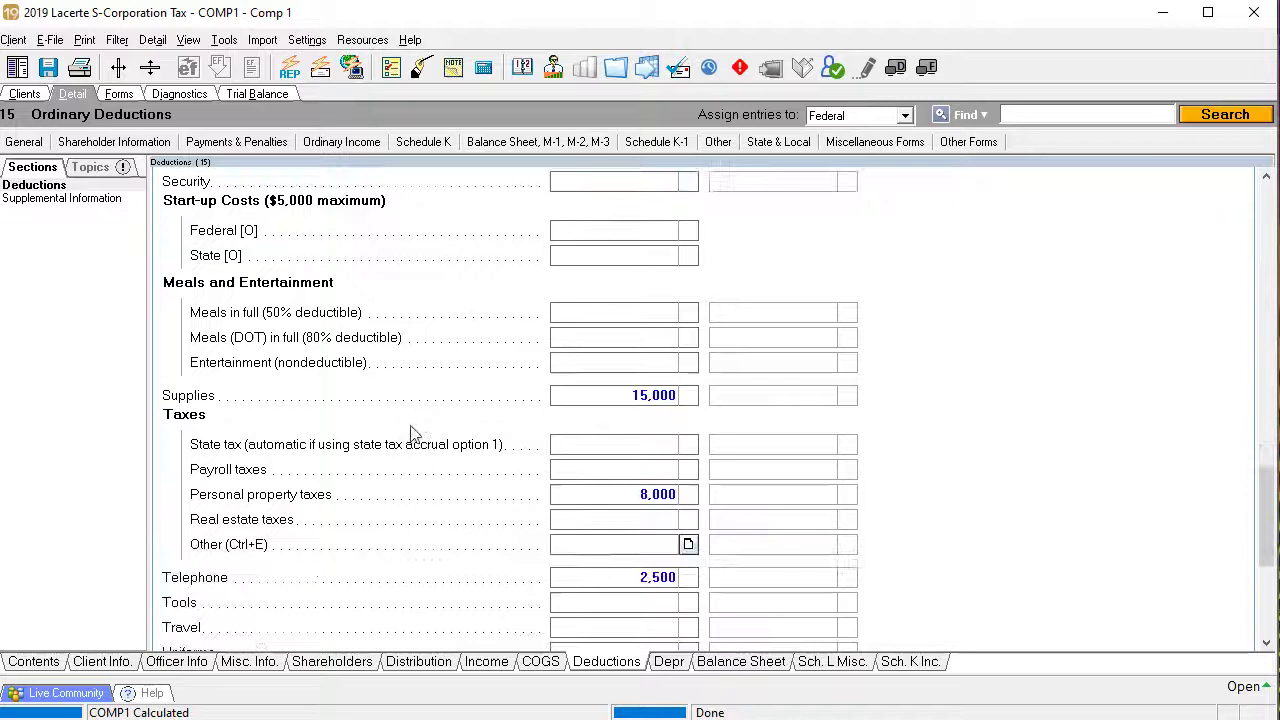
scroll(410, 432, down, 5)
click(687, 495)
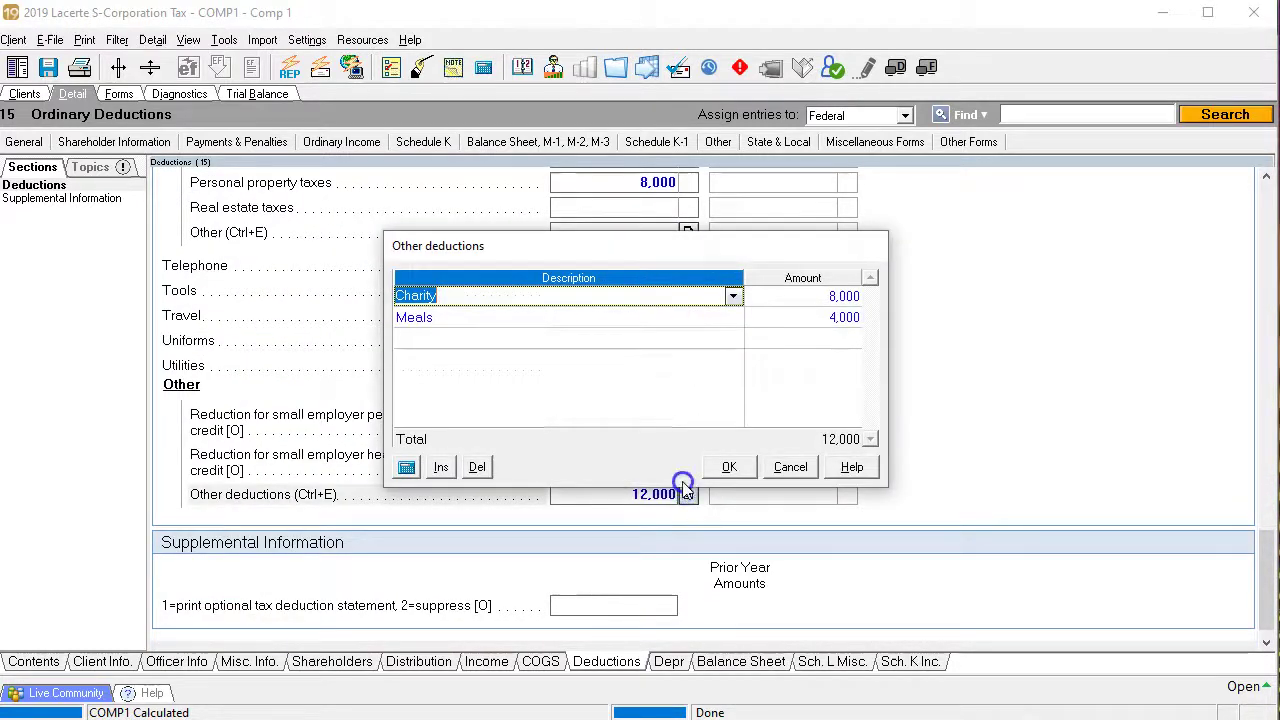
click(780, 298)
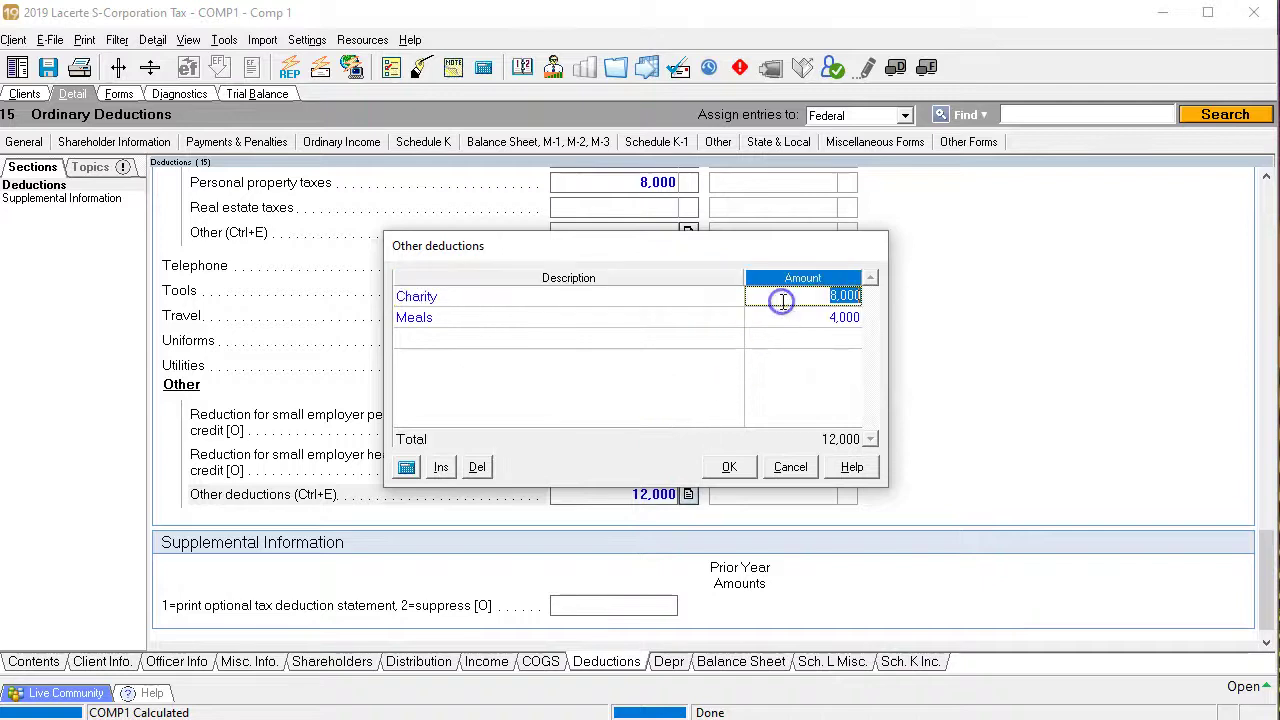
click(797, 466)
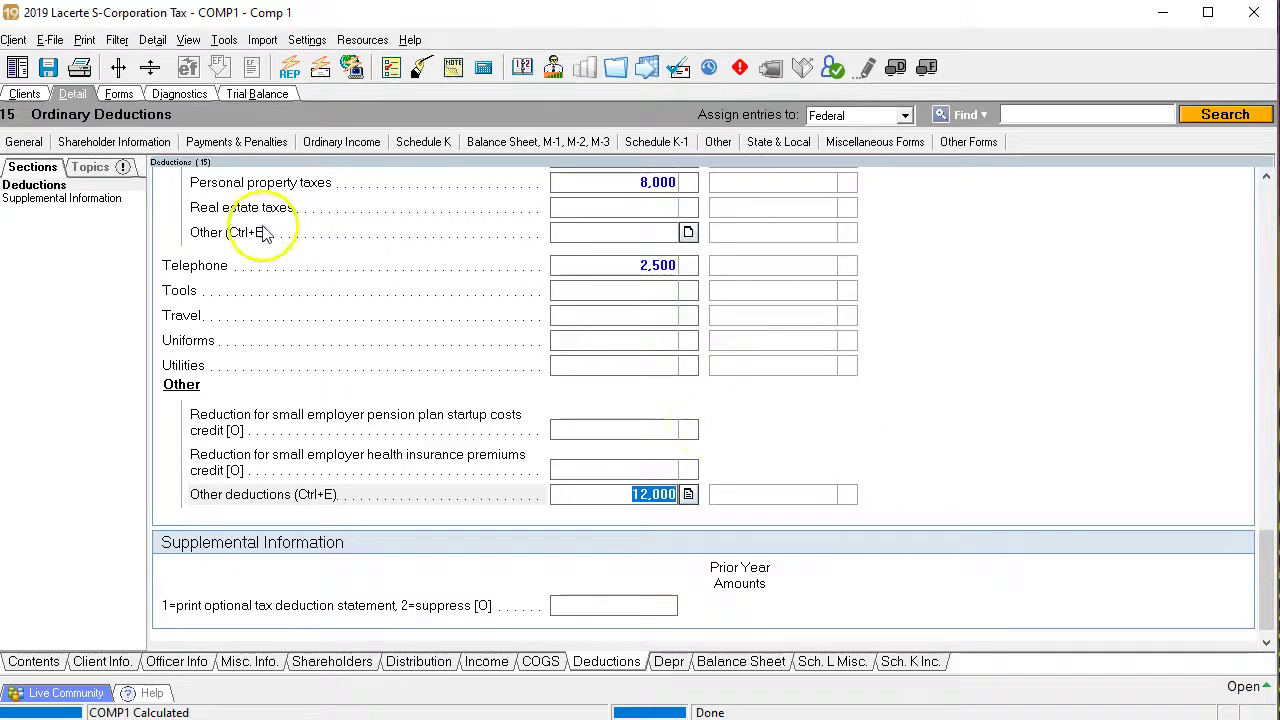
Step: Review the Schedule L balance sheet totals on page 4 of Form 1120-S
click(119, 93)
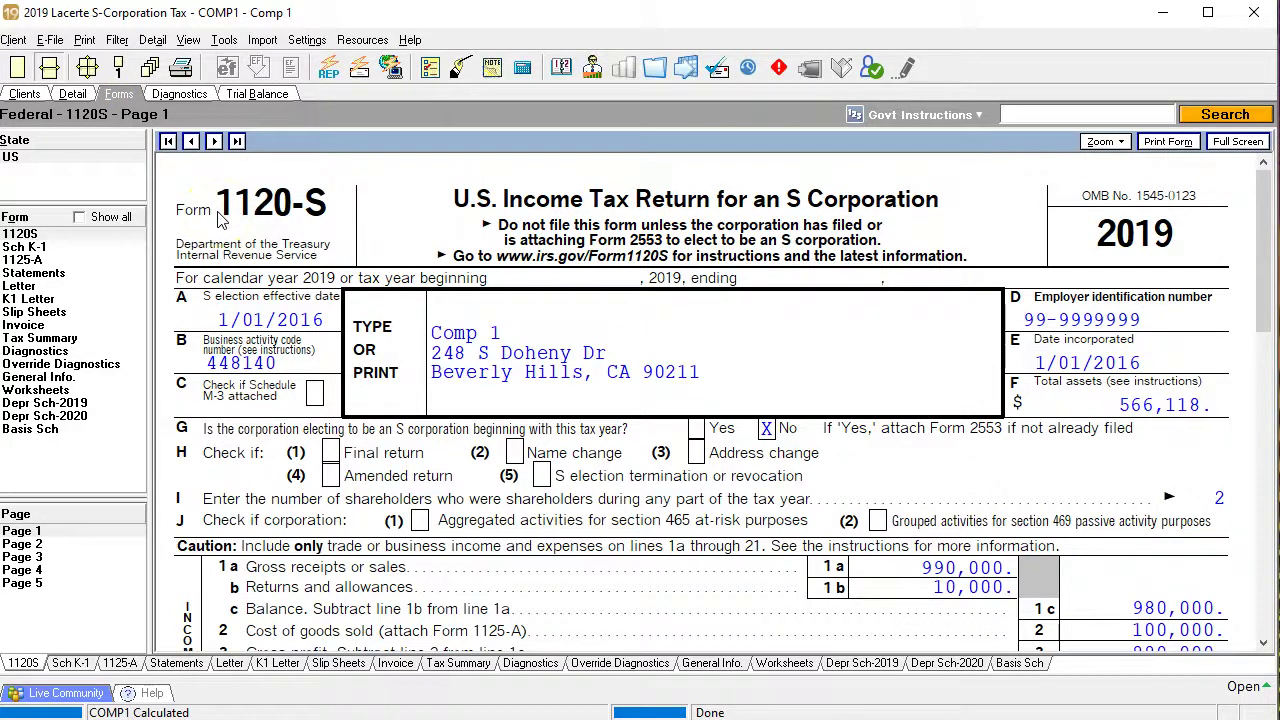
click(22, 570)
scroll(400, 510, down, 3)
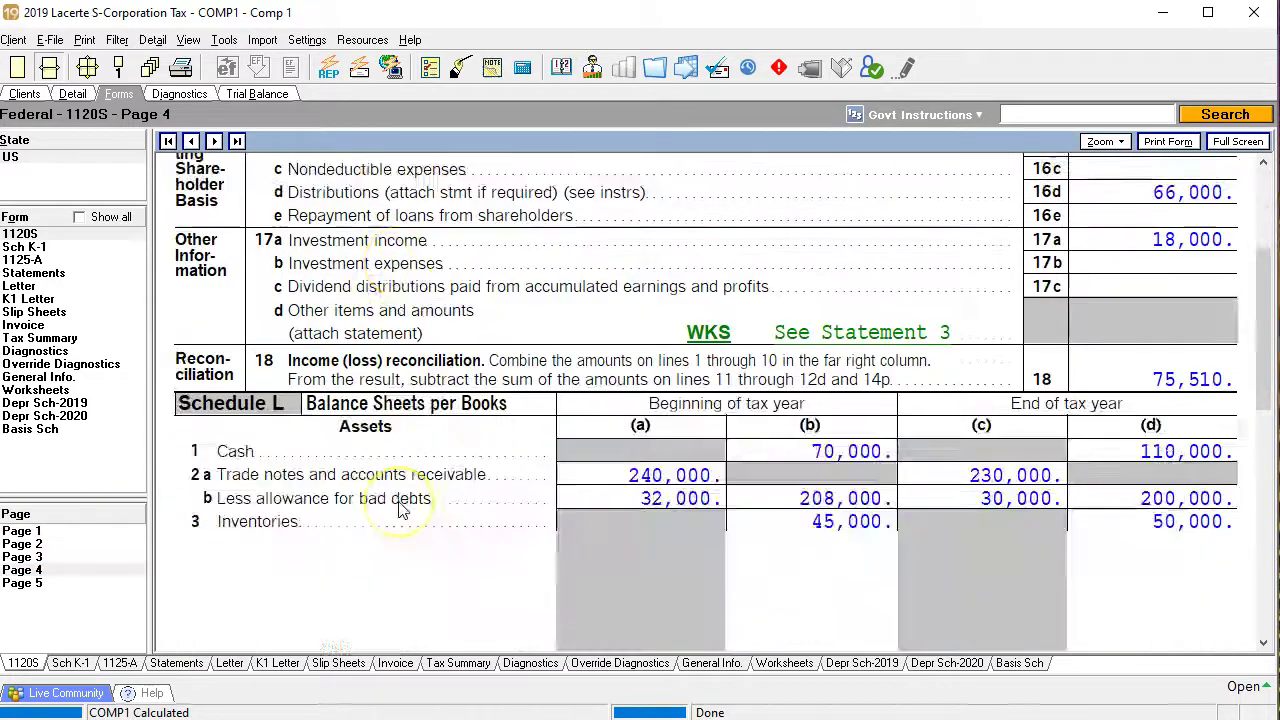
scroll(400, 510, down, 10)
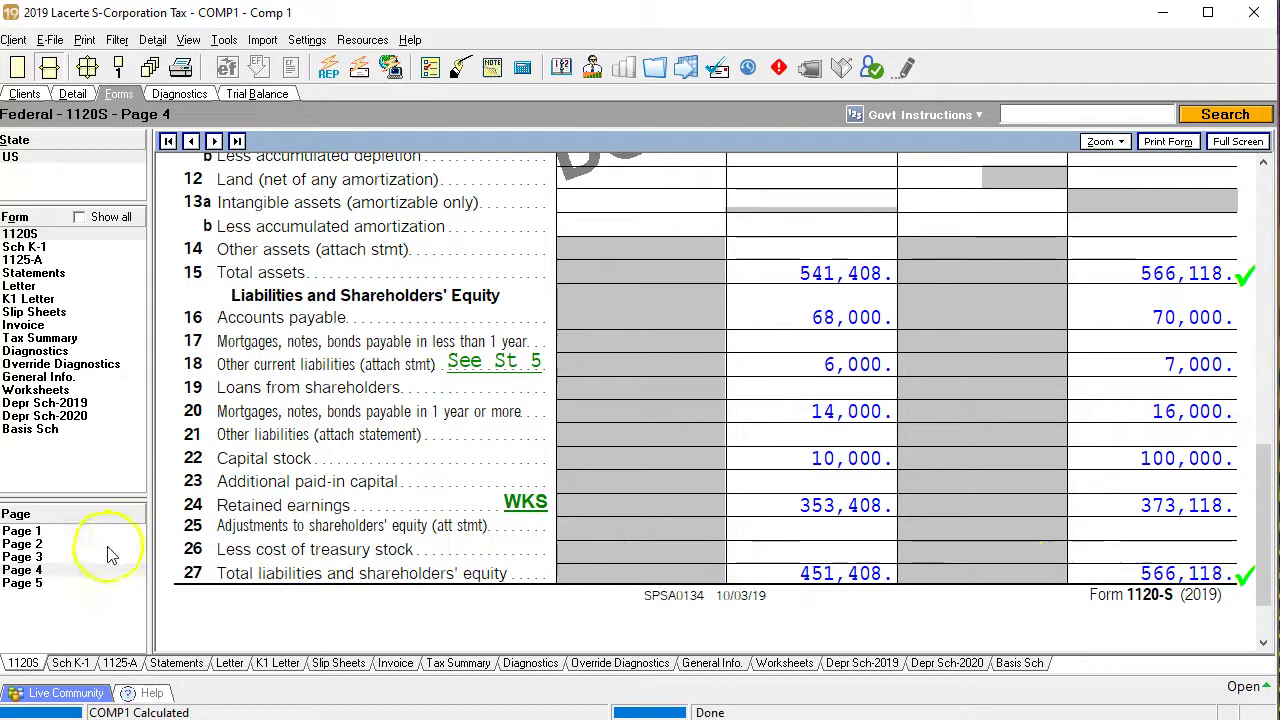
Step: Mark the ordinary business income on line 21 of Form 1120-S page 1 as checked
click(35, 531)
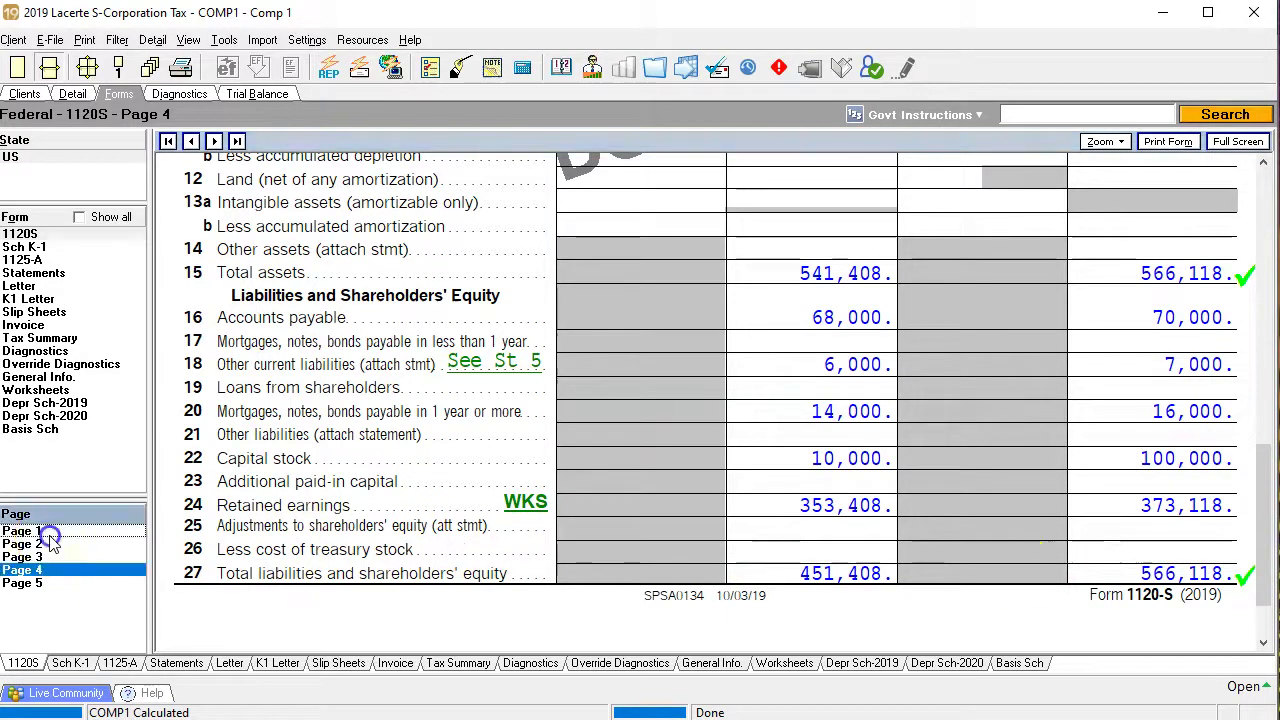
scroll(770, 410, down, 10)
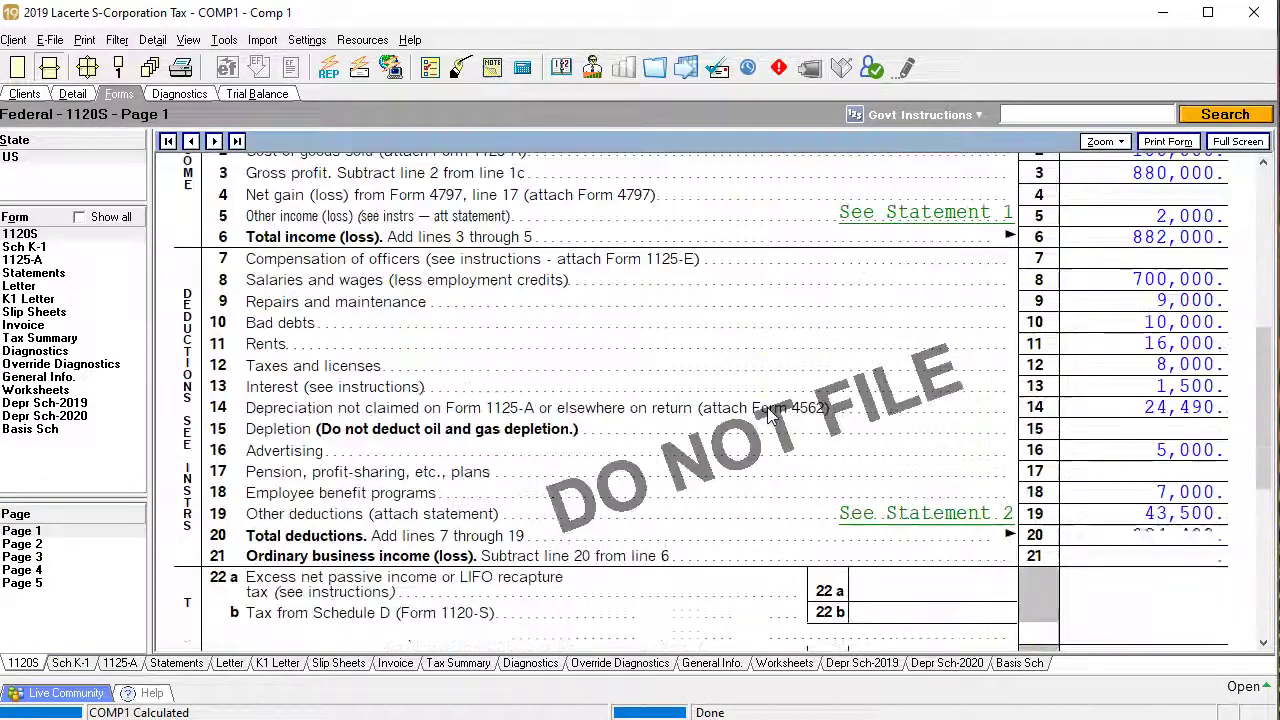
click(1122, 440)
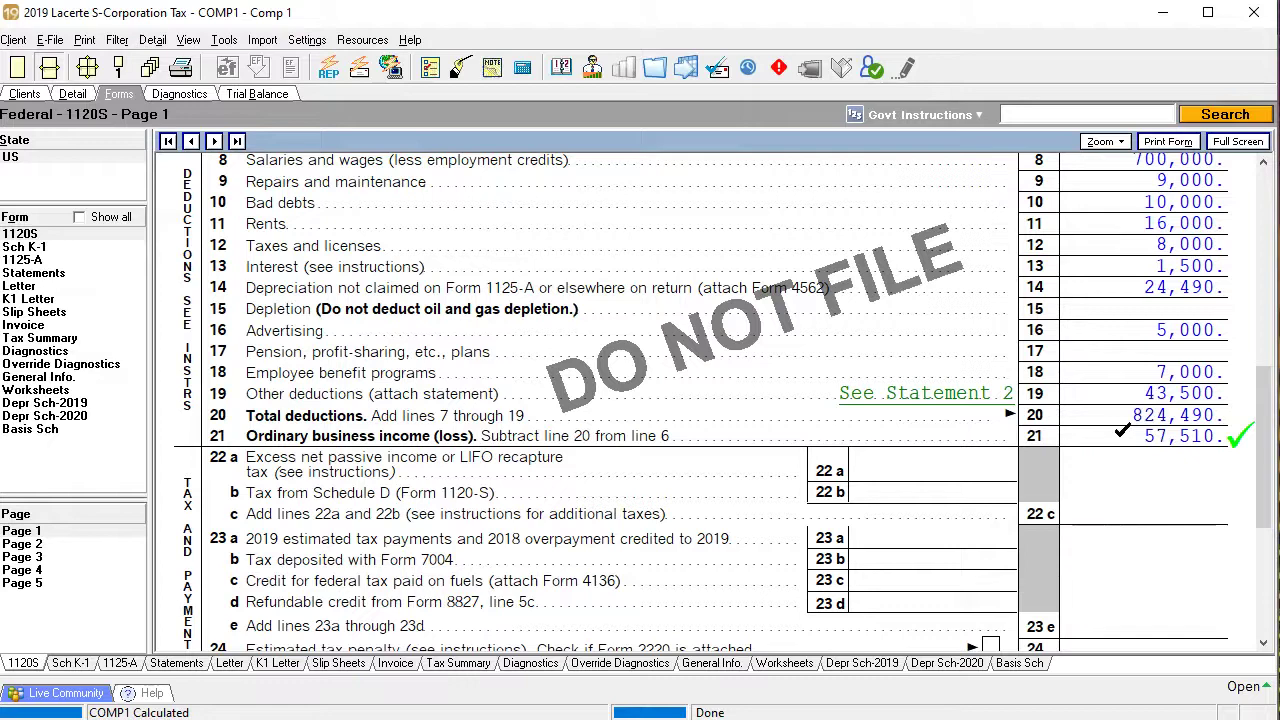
Step: From Schedule K line 12a on Form 1120-S page 3, open the input for Cash Contributions (60%)
click(52, 556)
scroll(560, 540, down, 6)
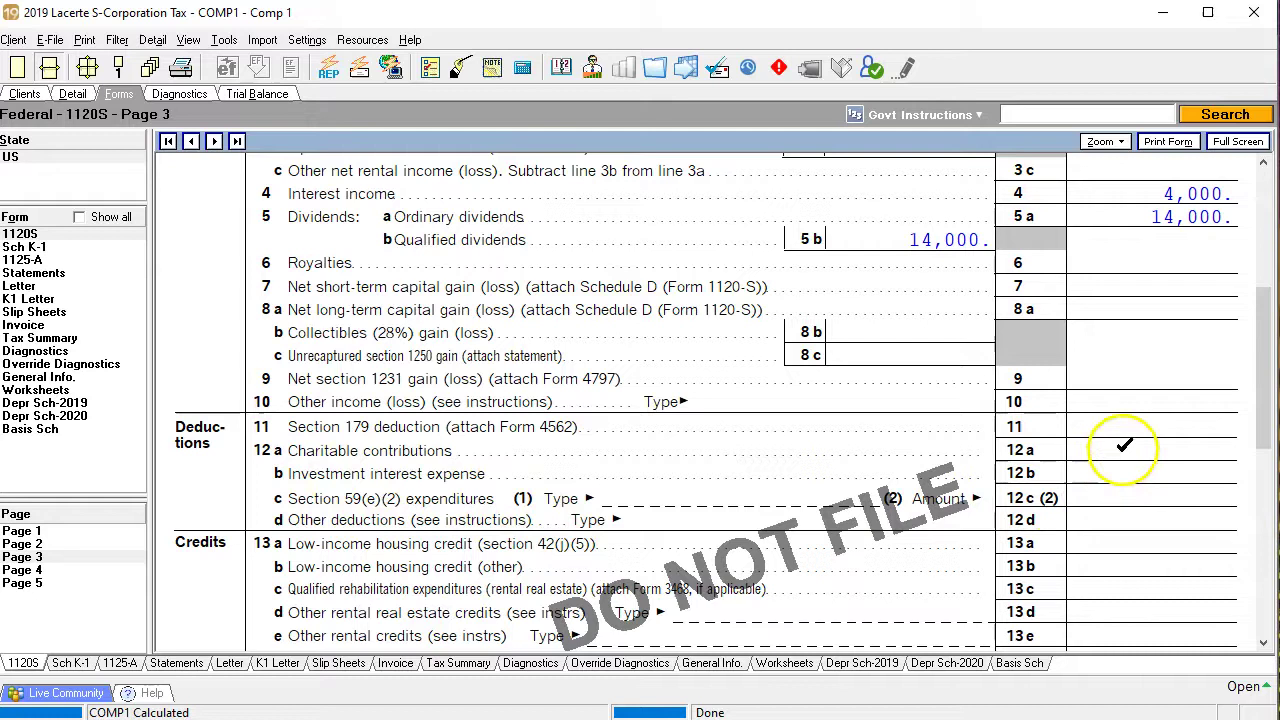
right_click(1123, 447)
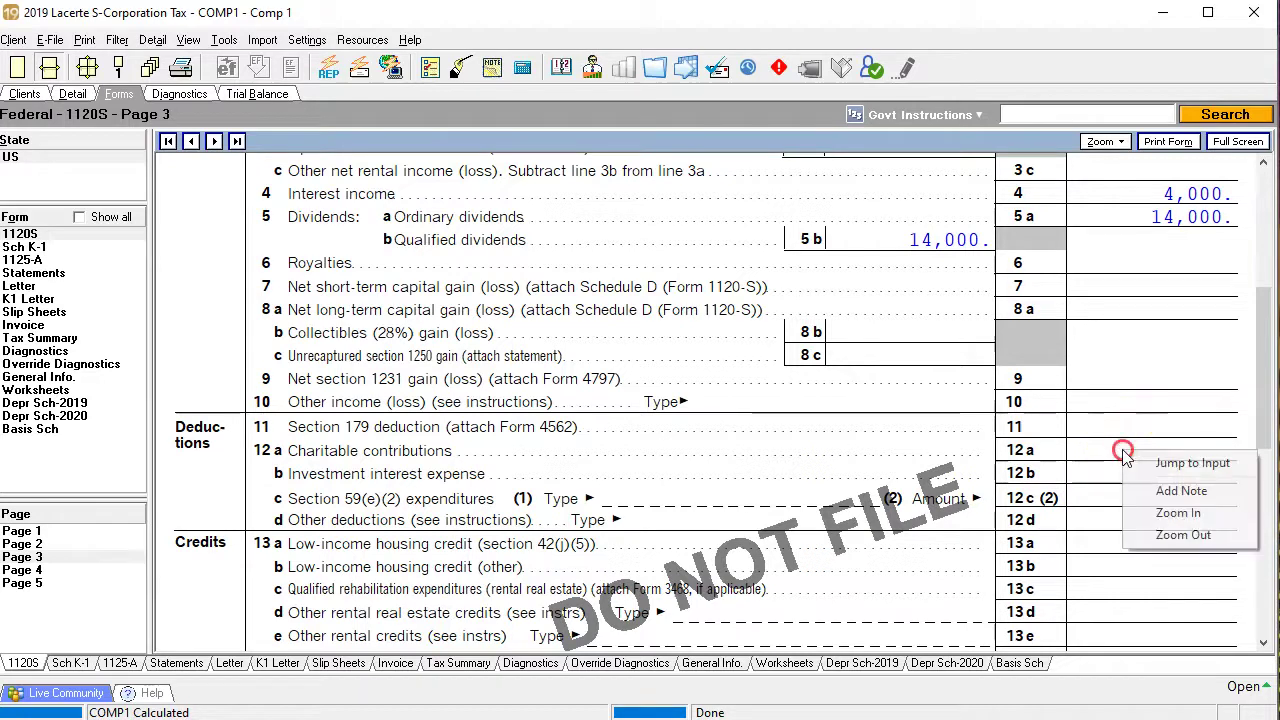
click(1180, 463)
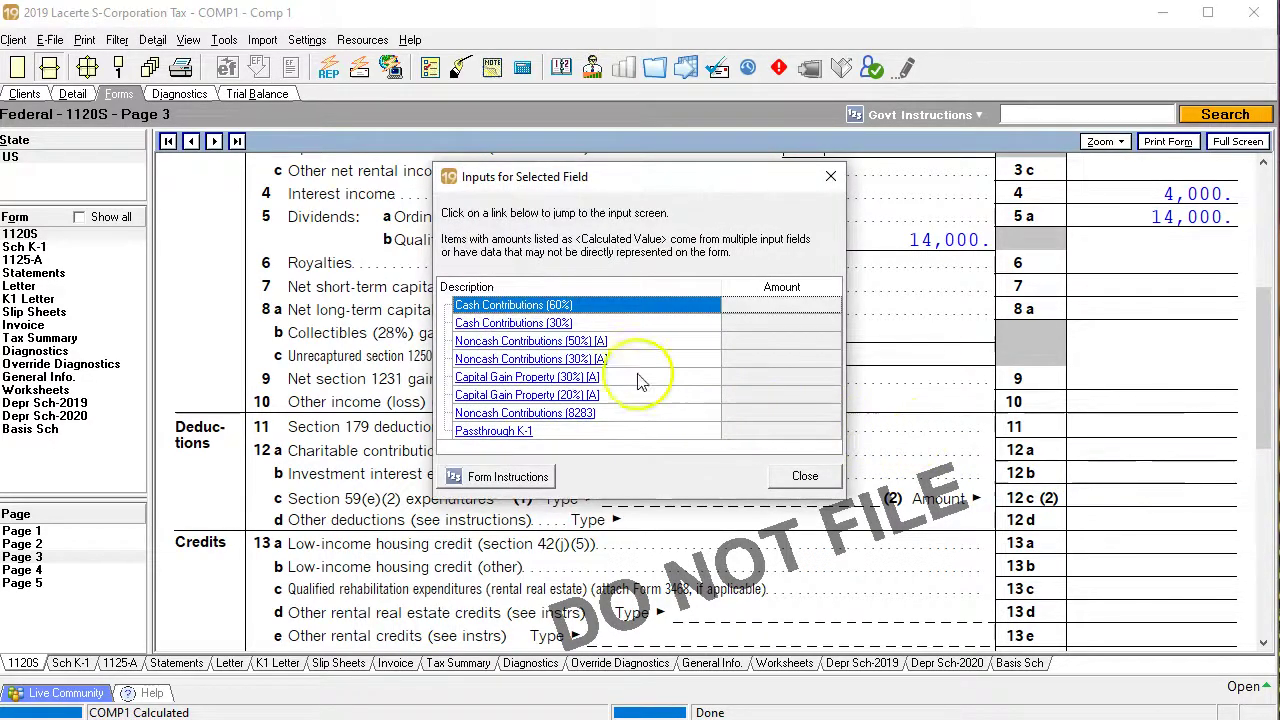
click(511, 307)
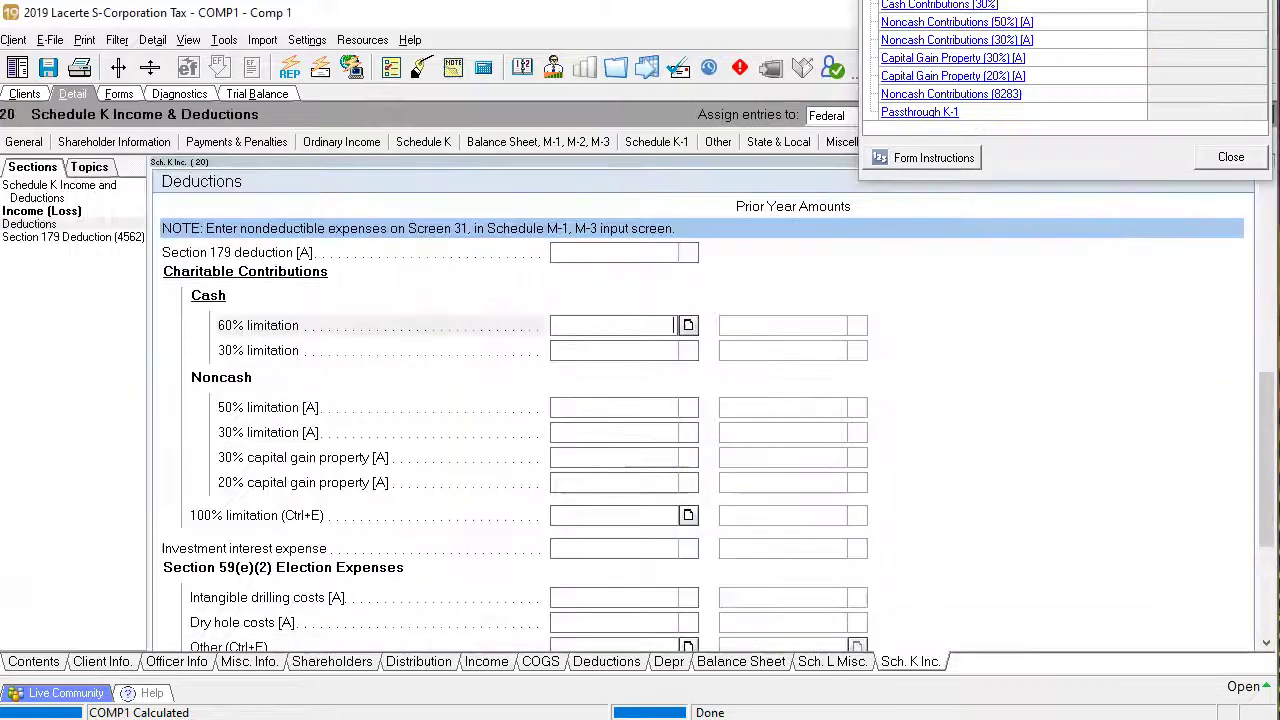
click(1231, 157)
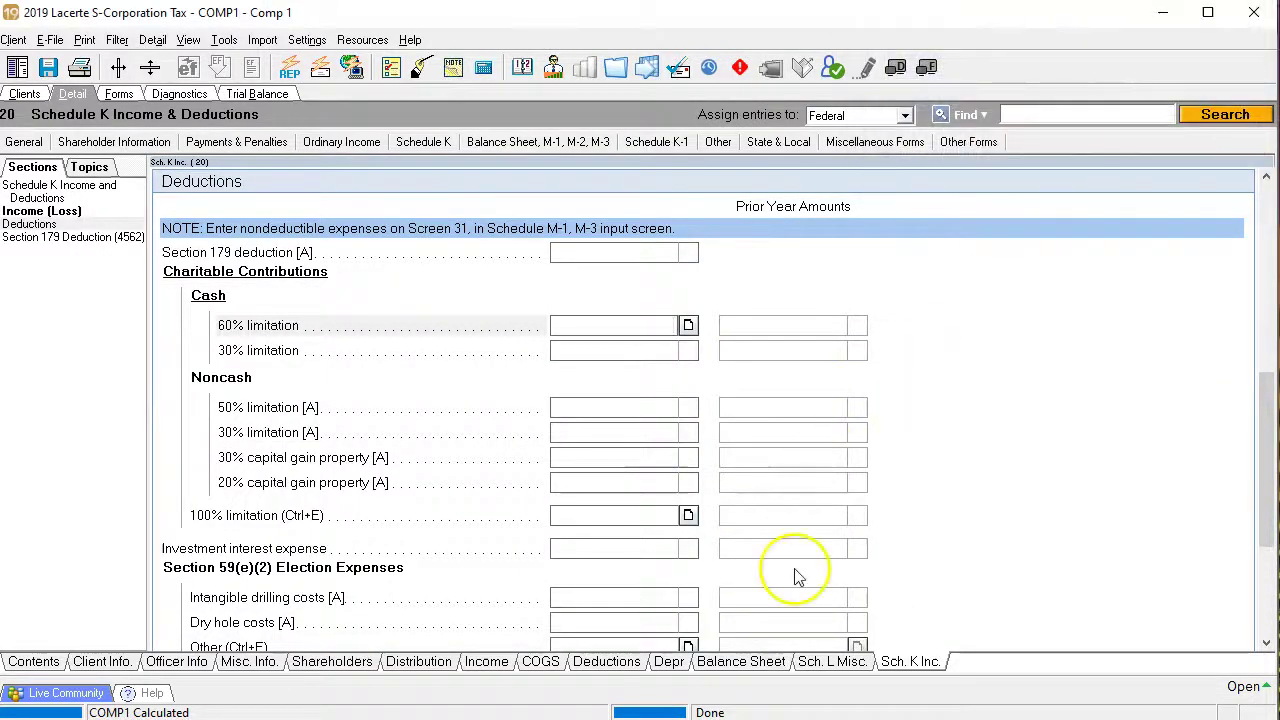
Step: Look up the charitable contributions amount in the Excel worksheet and enter 8,000 for cash contributions with the 60% limitation in Lacerte
key(alt+Tab)
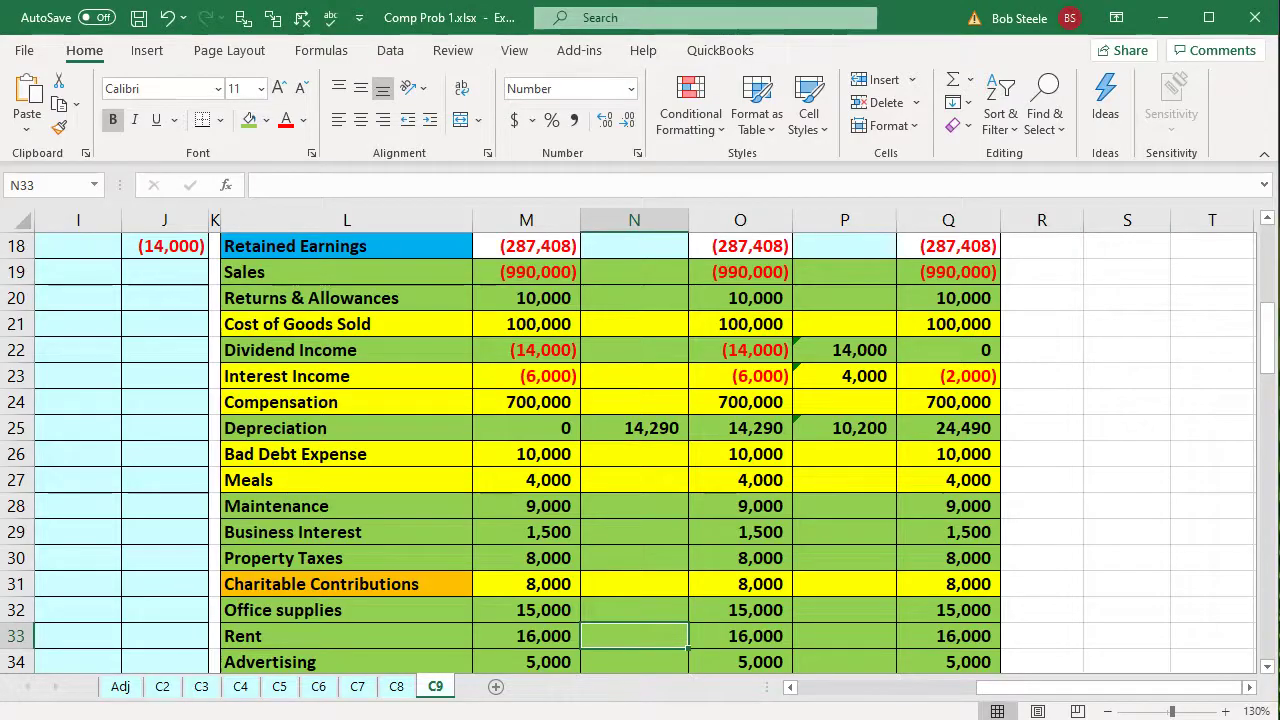
click(530, 589)
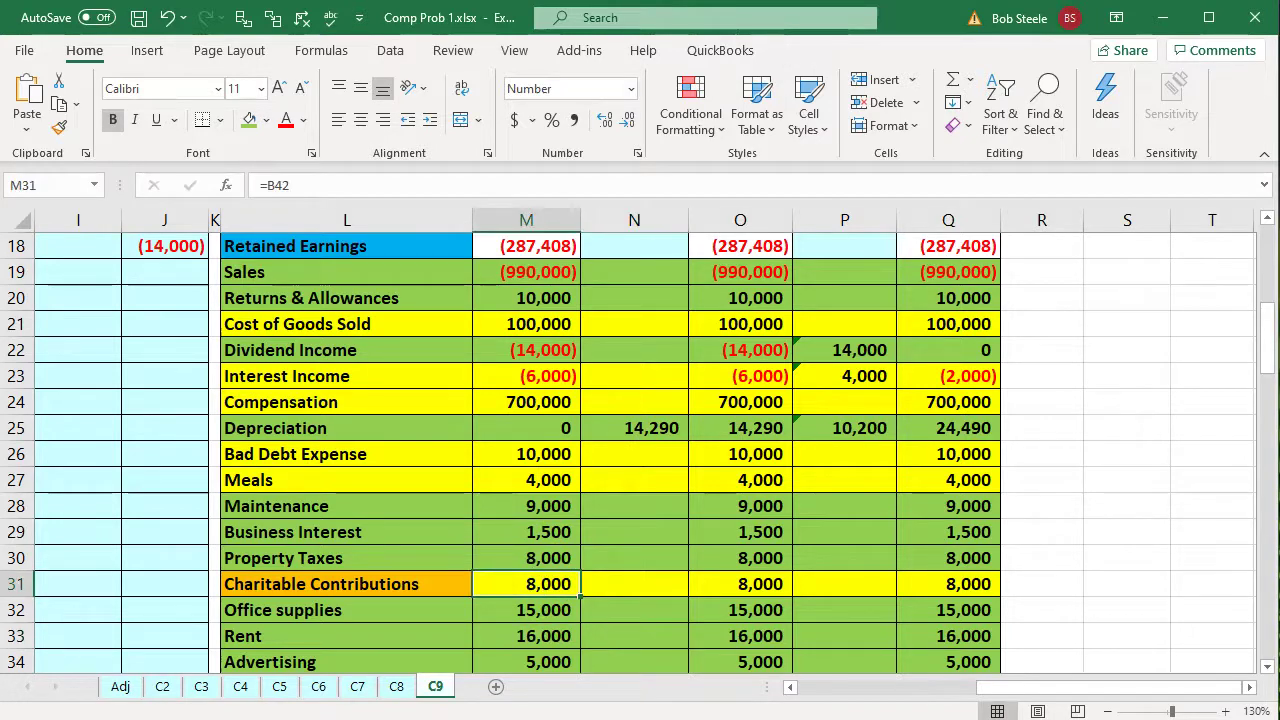
key(alt+Tab)
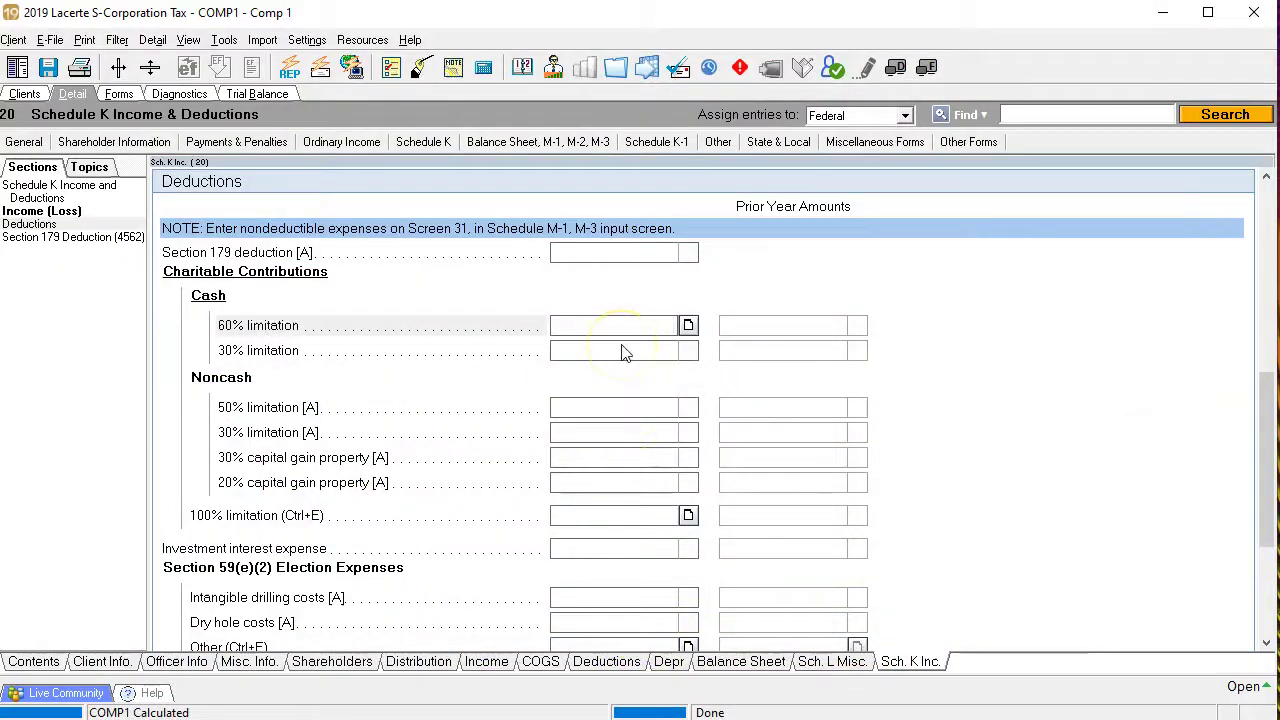
text(8000)
key(Return)
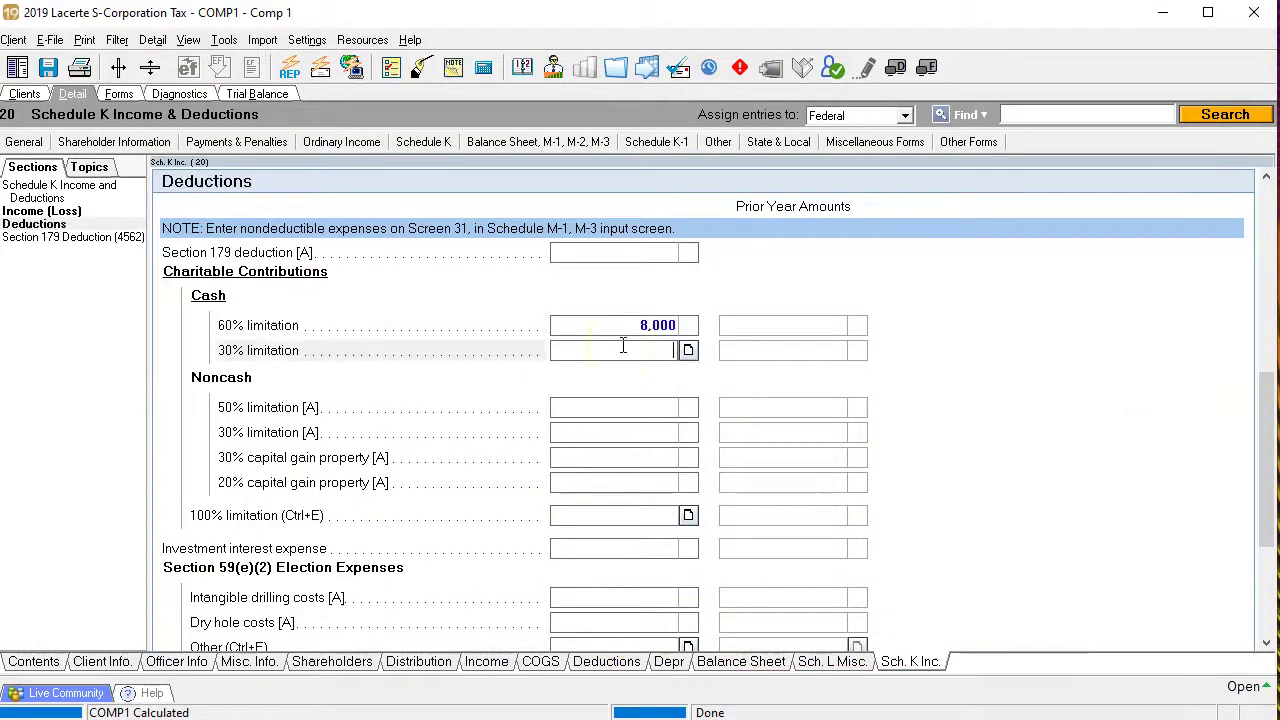
Step: Check charitable contributions on Form 1120-S page 3, and the reconciliation and Schedule L balance sheet totals on page 4
click(119, 94)
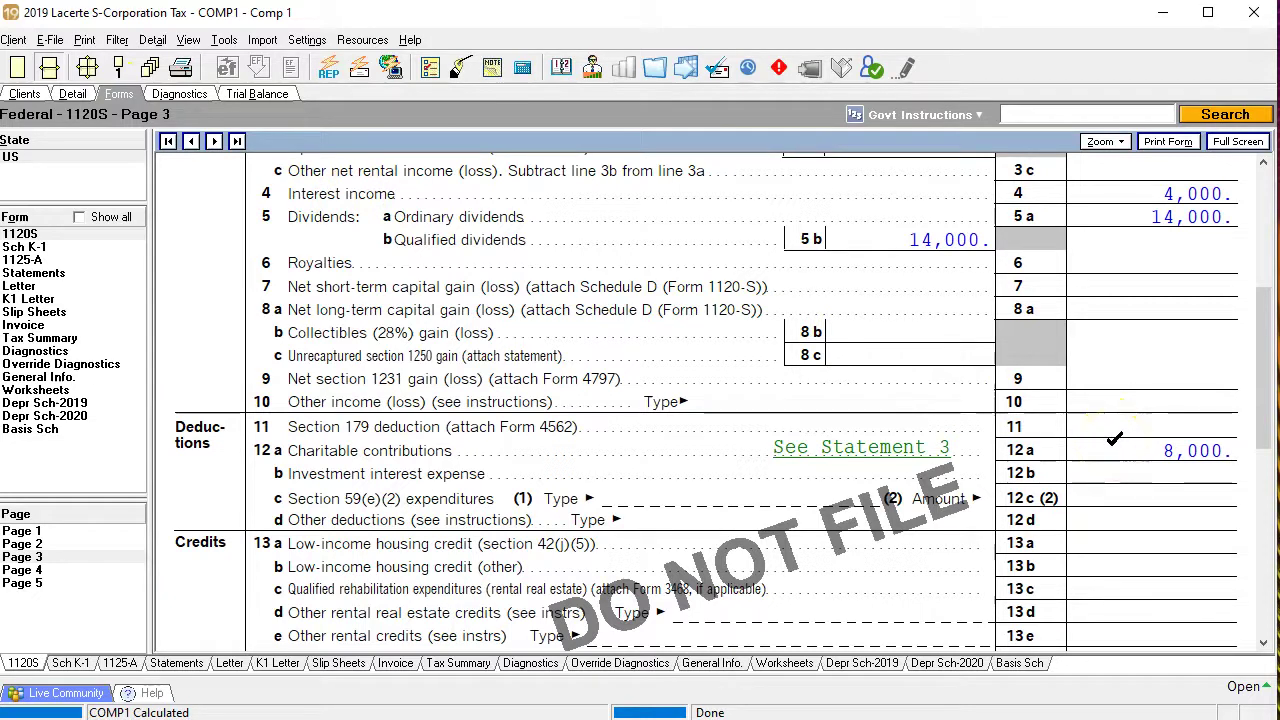
click(40, 570)
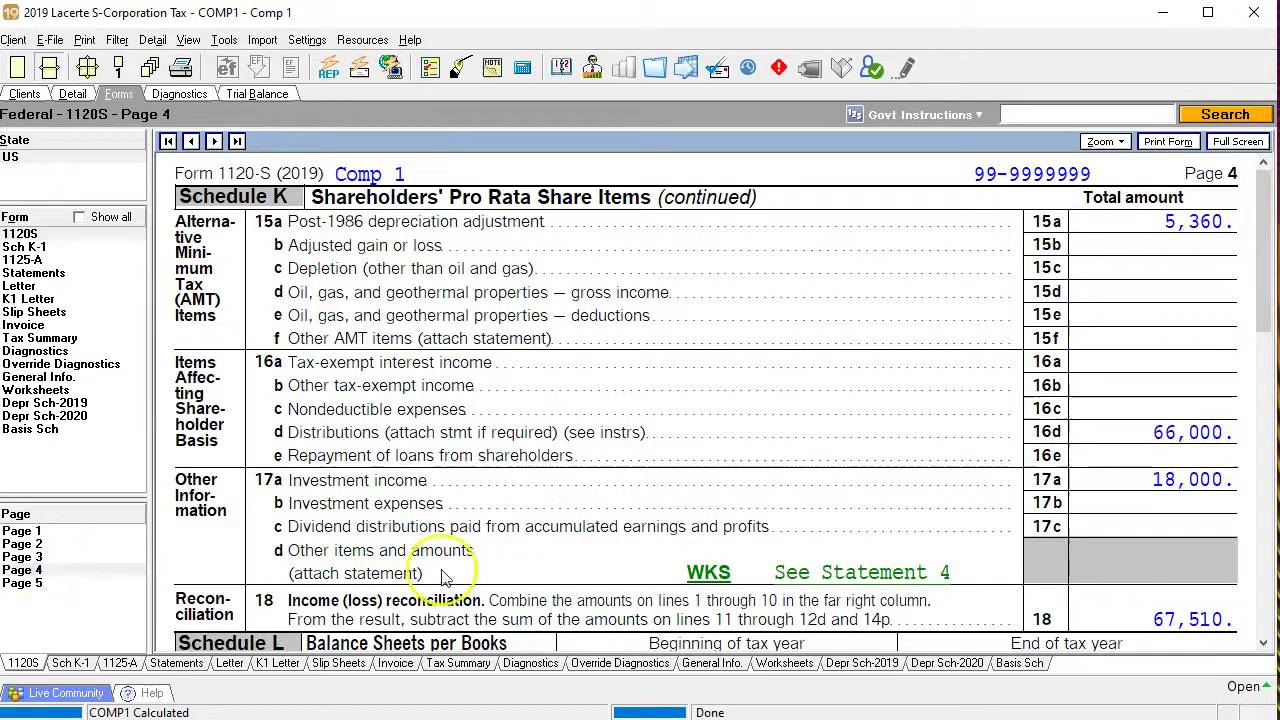
scroll(673, 548, down, 10)
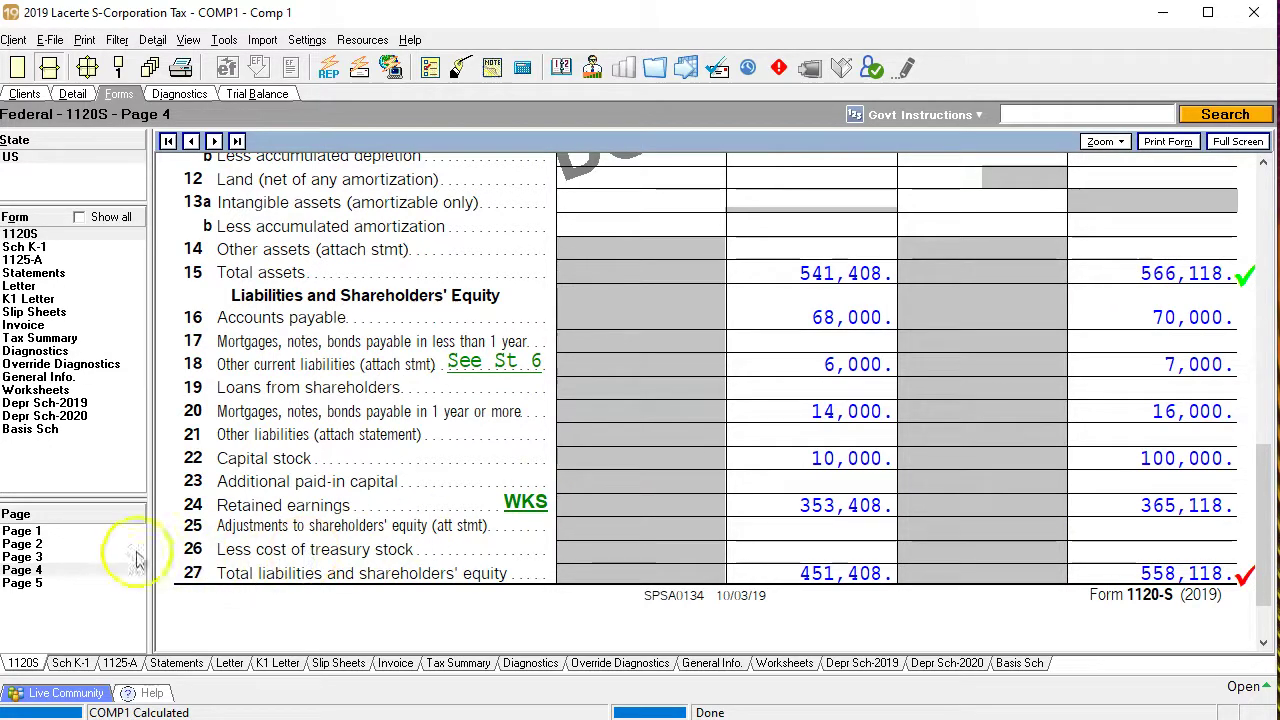
Step: Review the deductions on Form 1120-S page 1 and the other deductions statement supporting line 19
click(63, 532)
scroll(757, 450, down, 6)
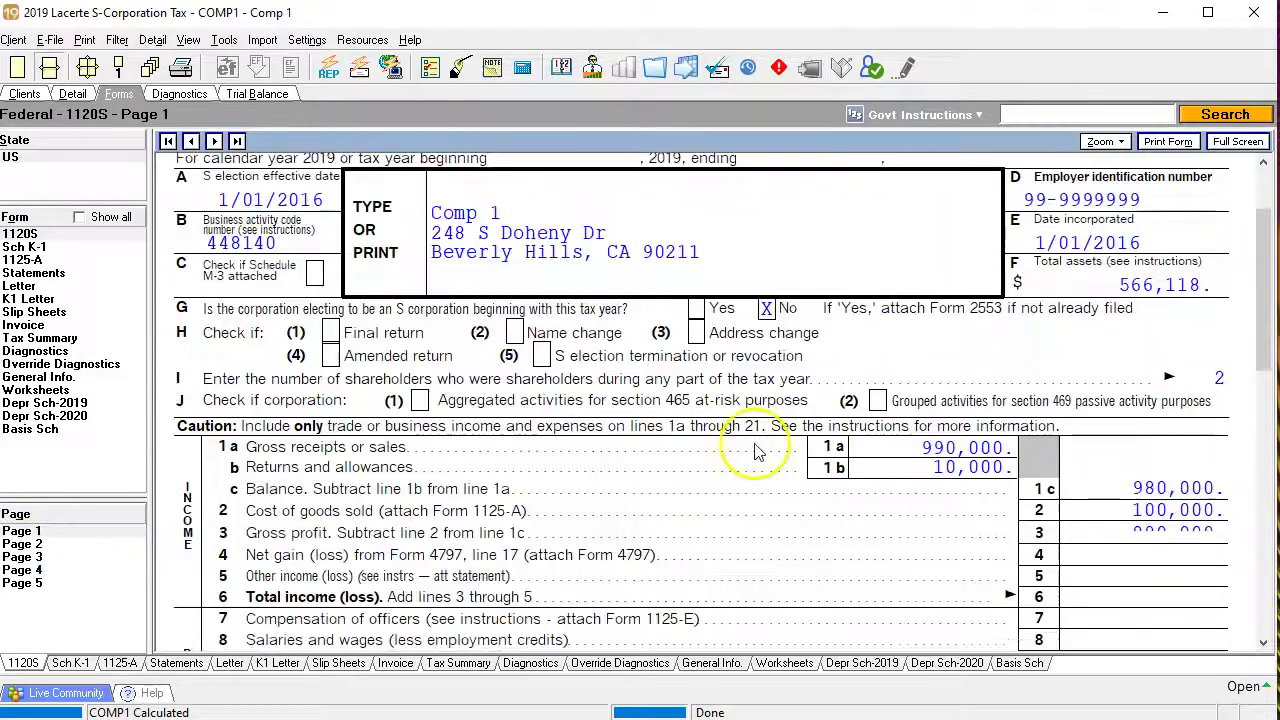
scroll(757, 450, down, 2)
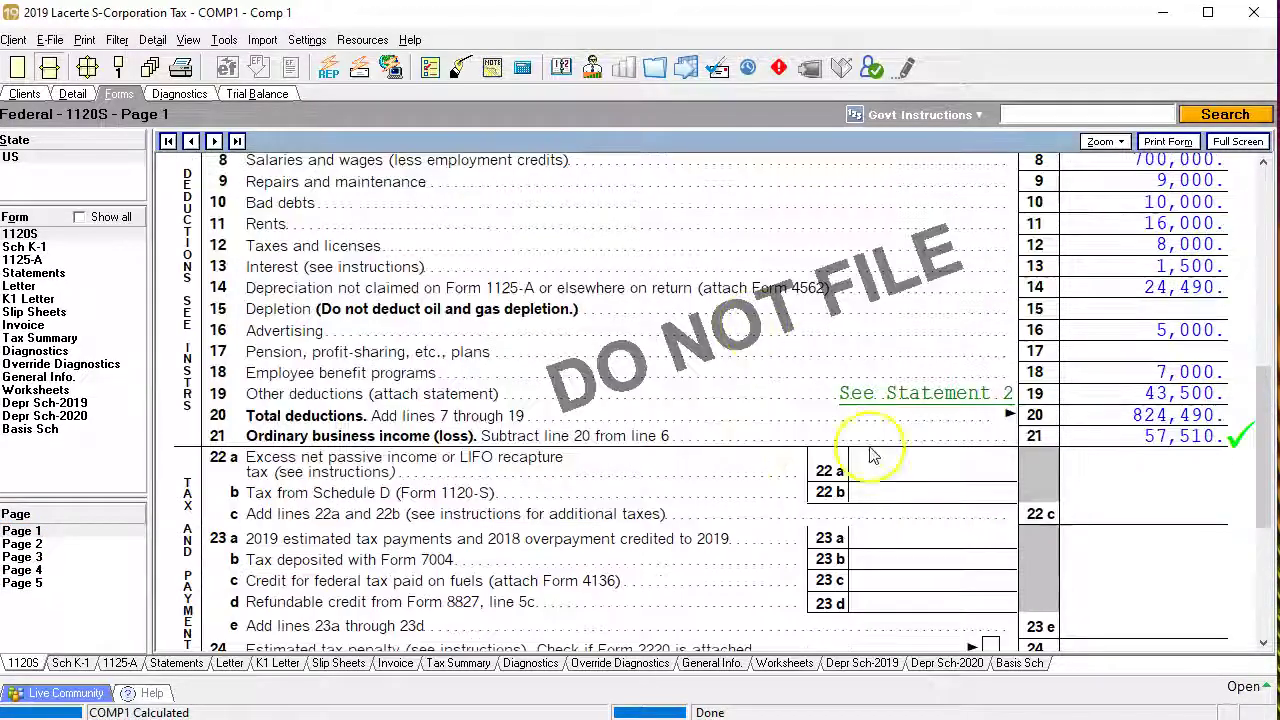
click(927, 397)
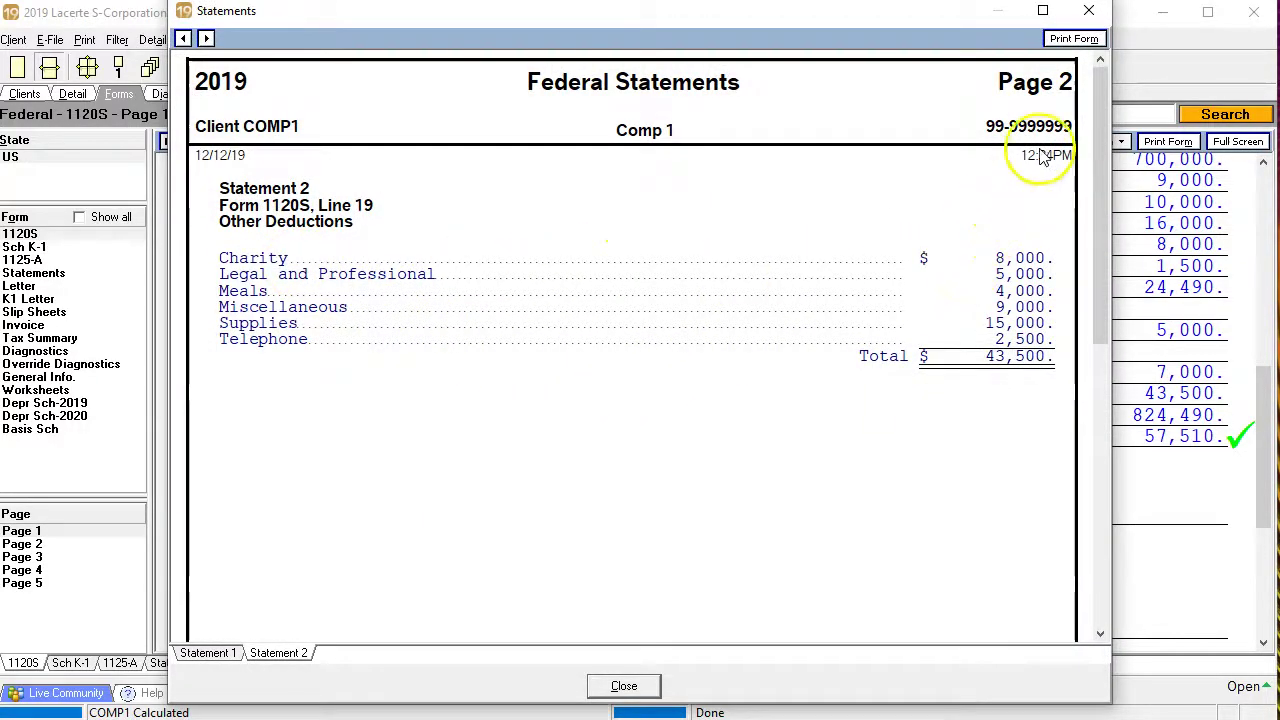
click(1087, 20)
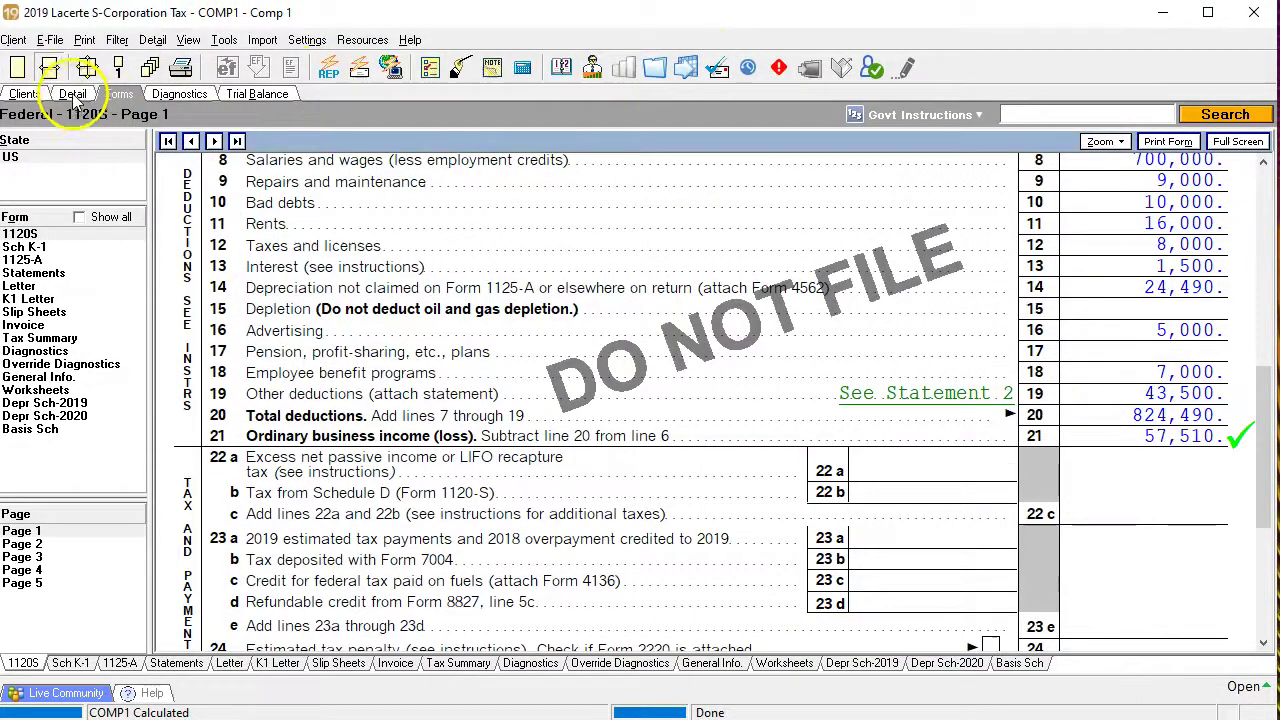
Step: Open the itemized breakdown of other deductions in the Ordinary Deductions input
click(72, 94)
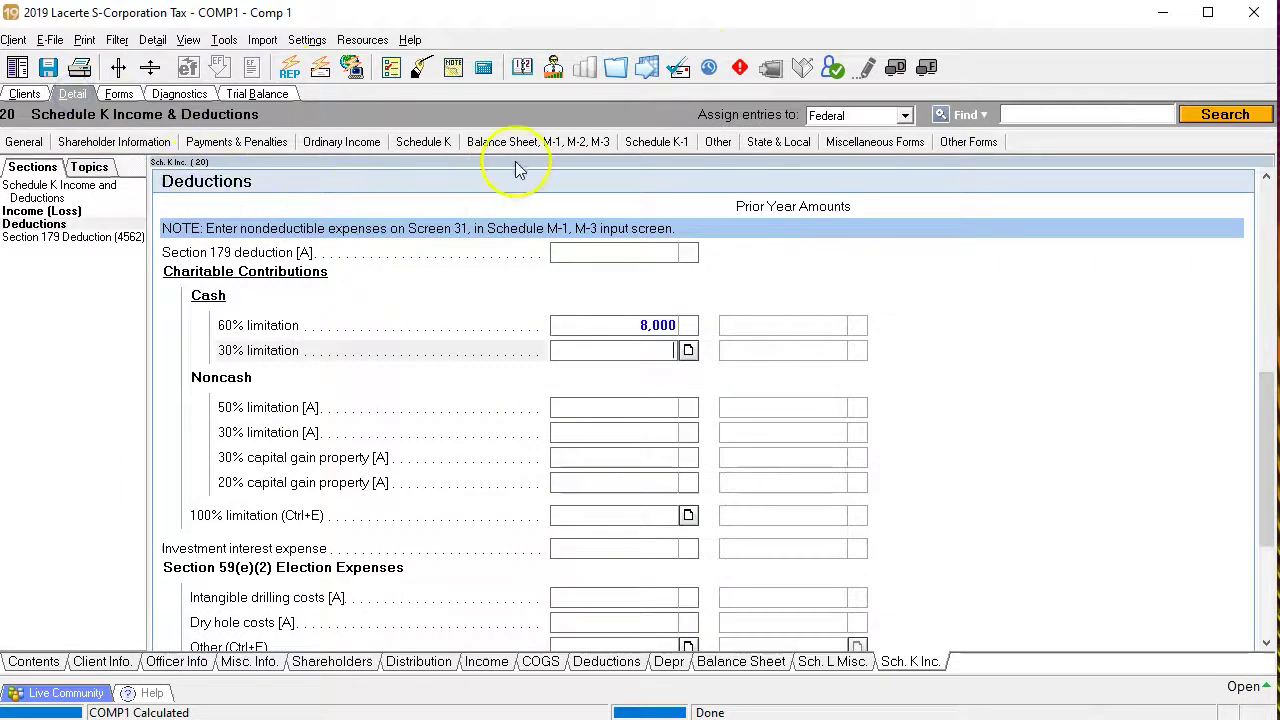
click(345, 144)
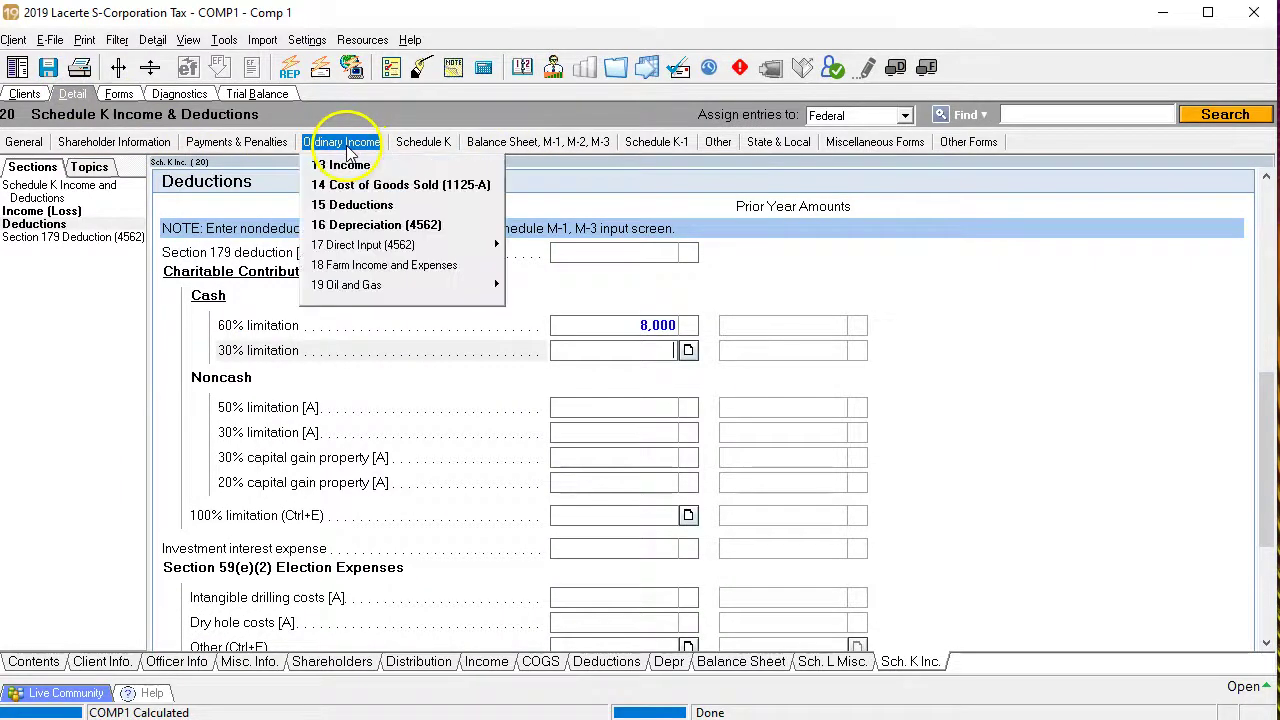
click(350, 204)
scroll(540, 440, down, 3)
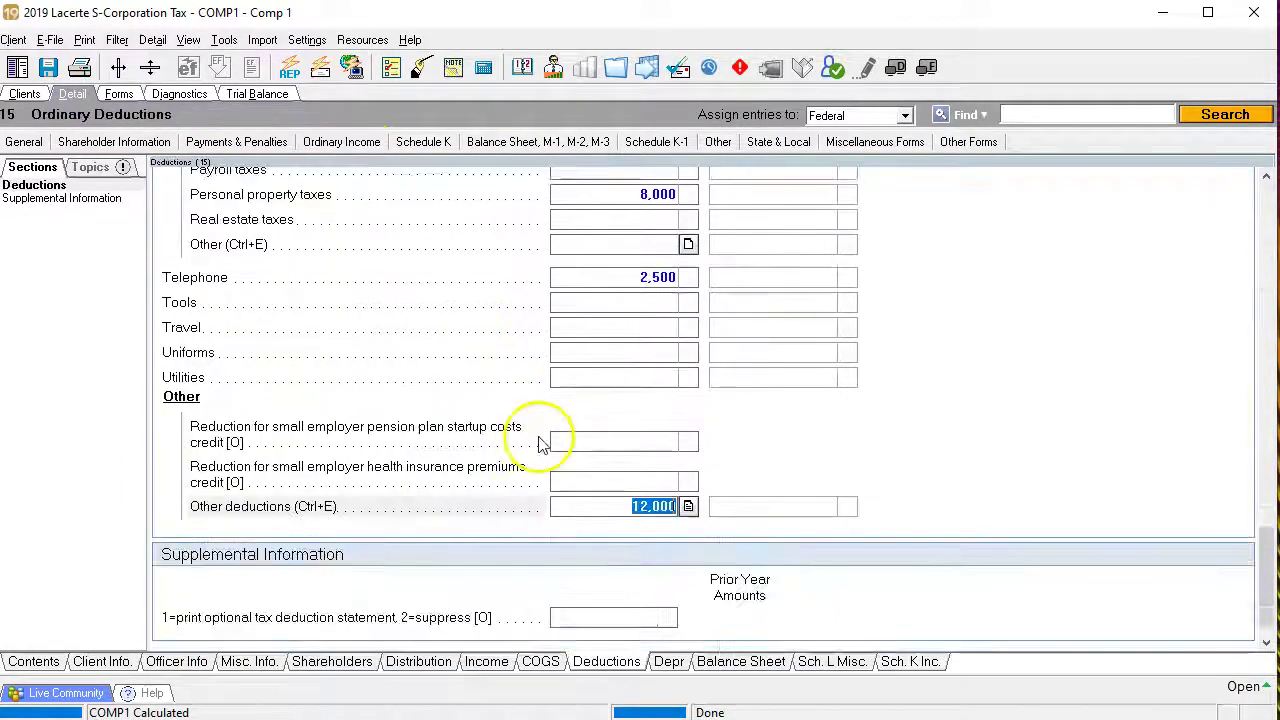
click(690, 475)
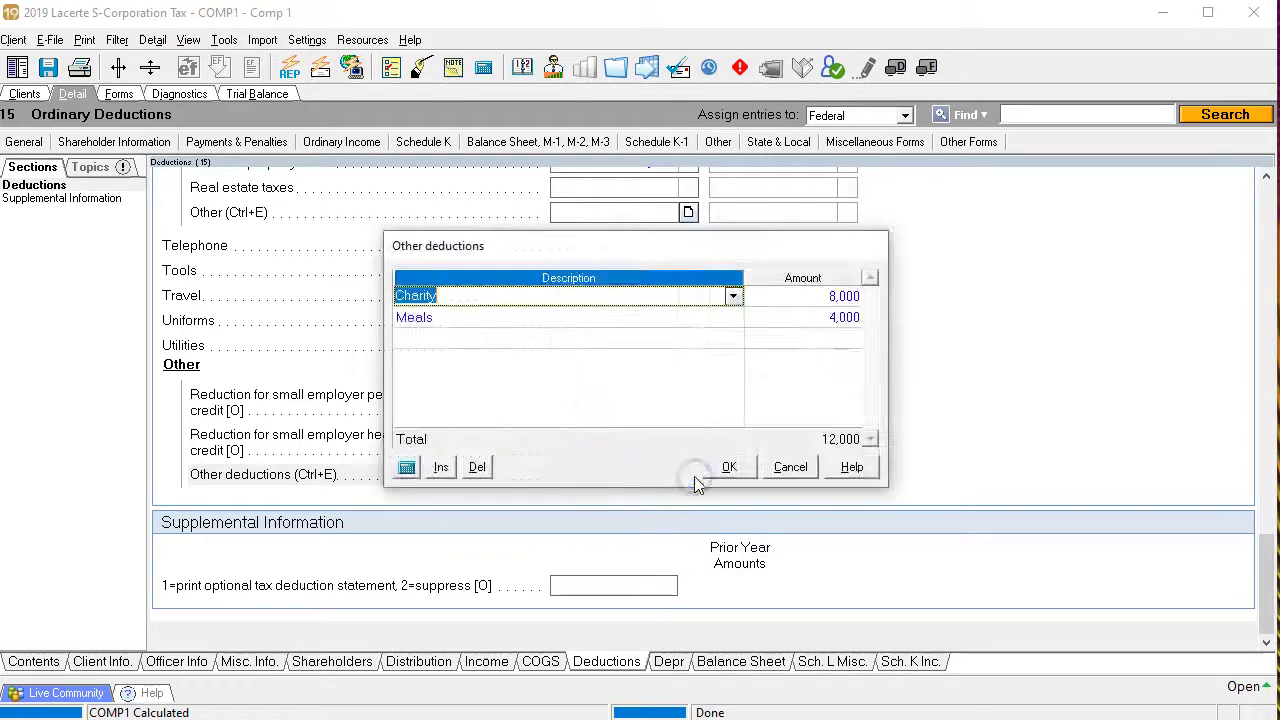
Step: Add a line described as "Sch K Adj" with an amount of -8,000 to the other deductions
click(460, 338)
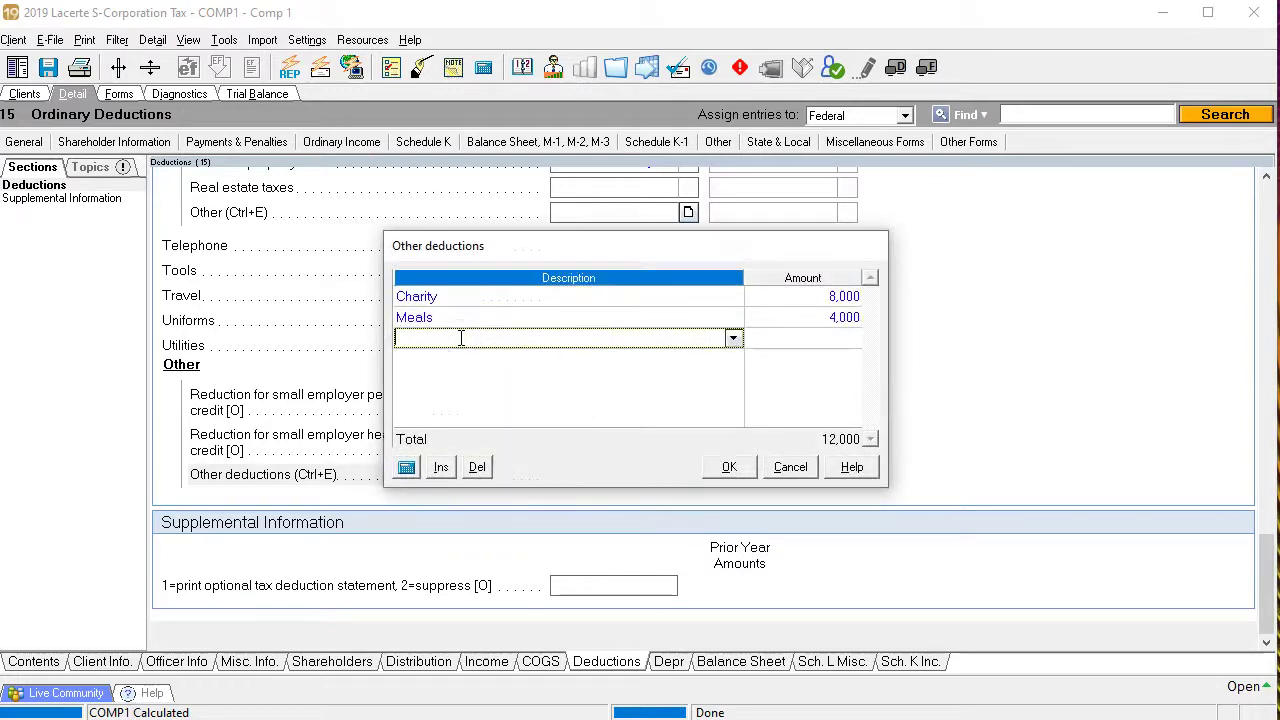
text(Sch K Adj)
key(Tab)
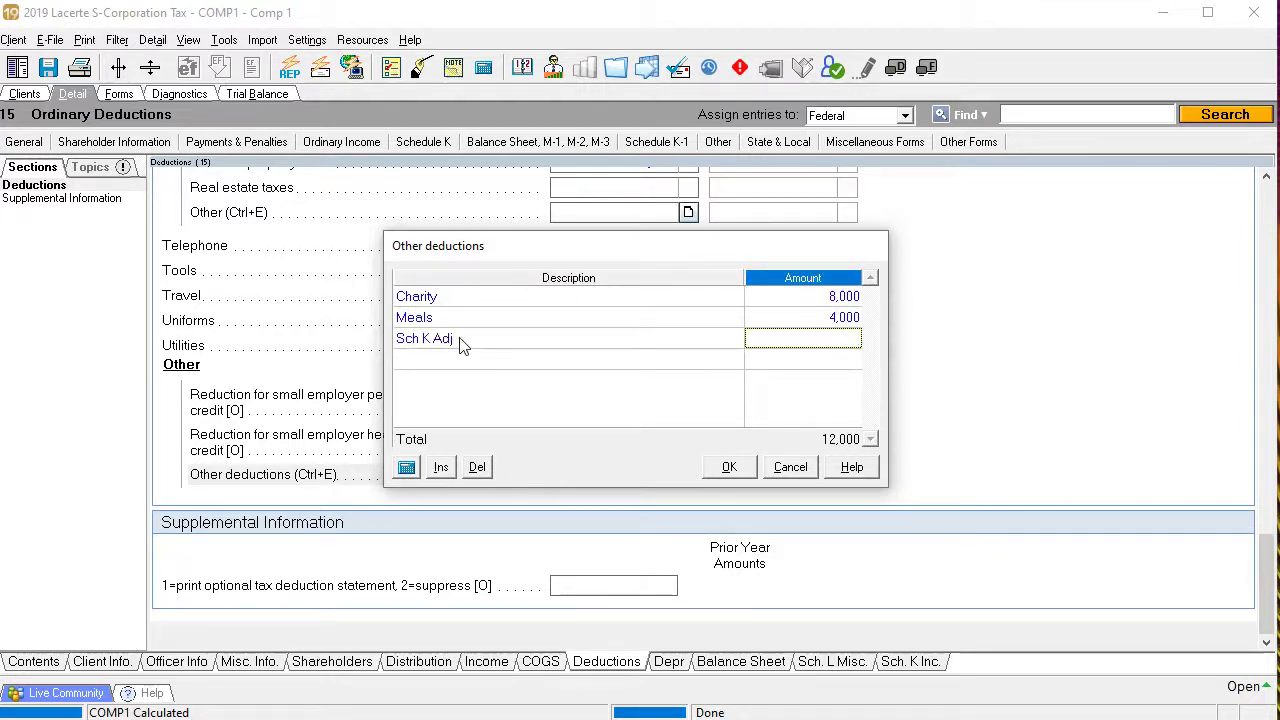
text(-8,000)
key(Tab)
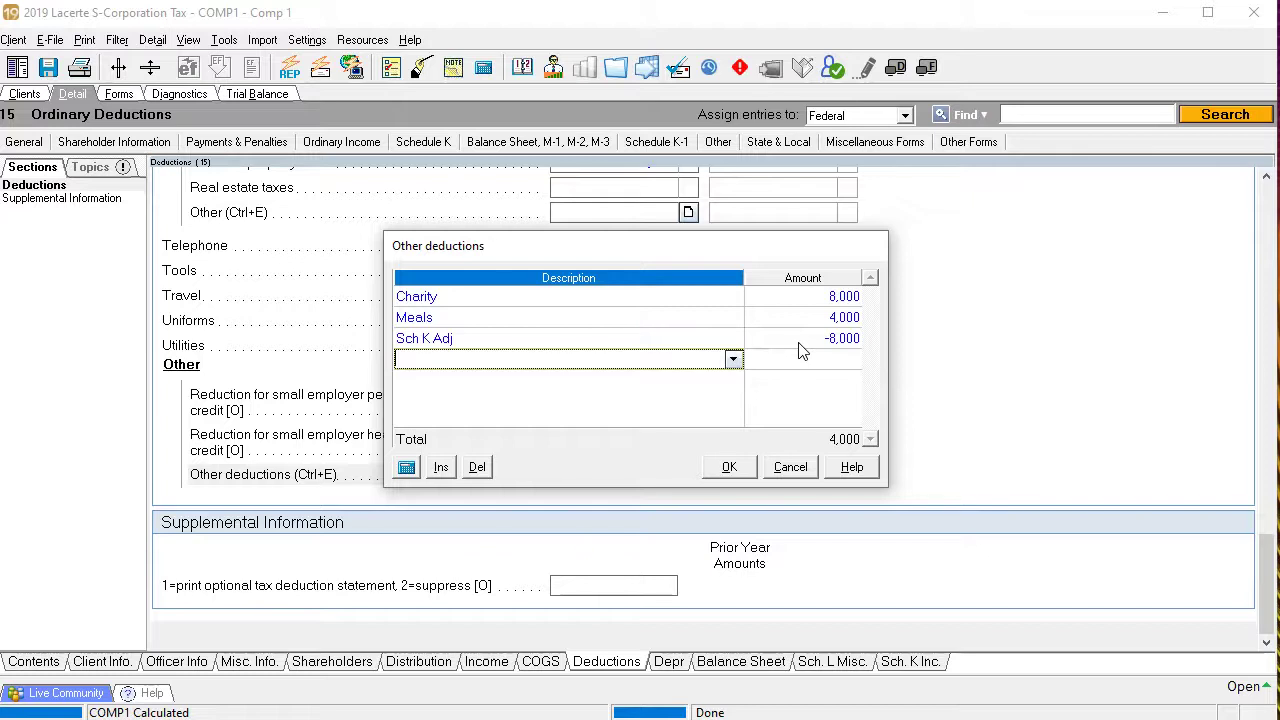
click(732, 466)
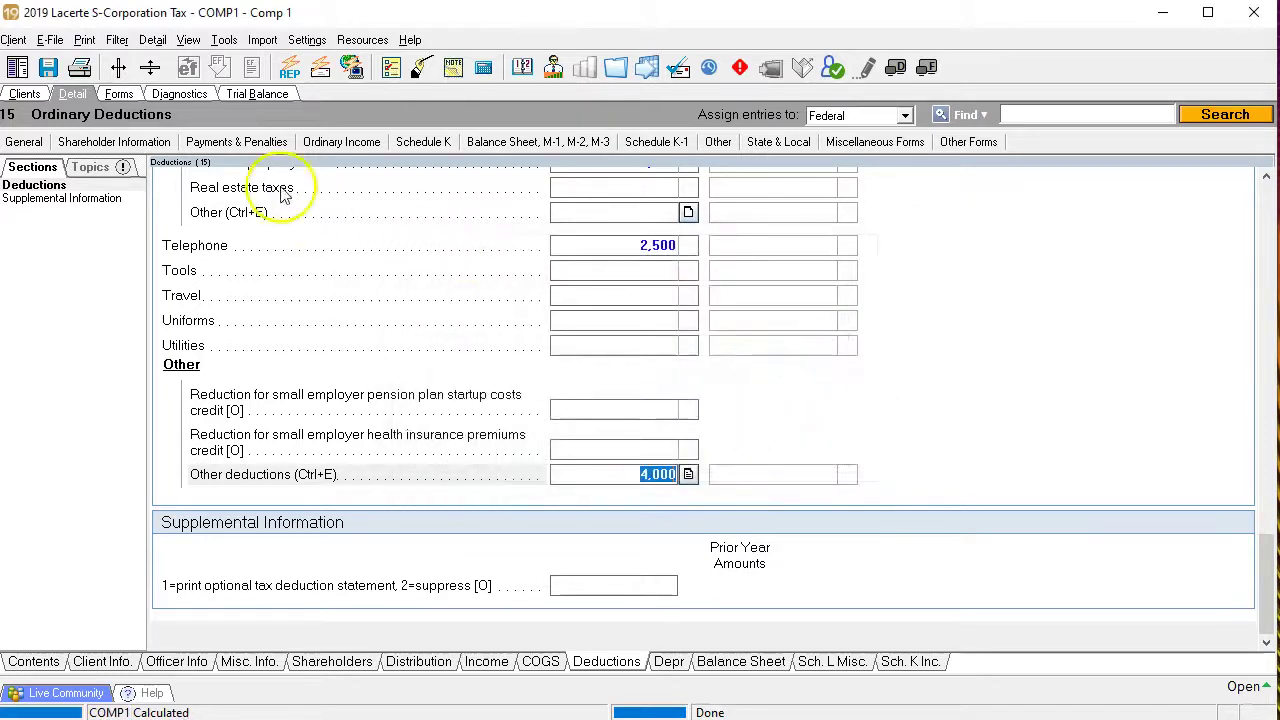
Step: Check ordinary business income on Form 1120-S page 1 and the reconciliation and Schedule L totals on page 4
click(119, 94)
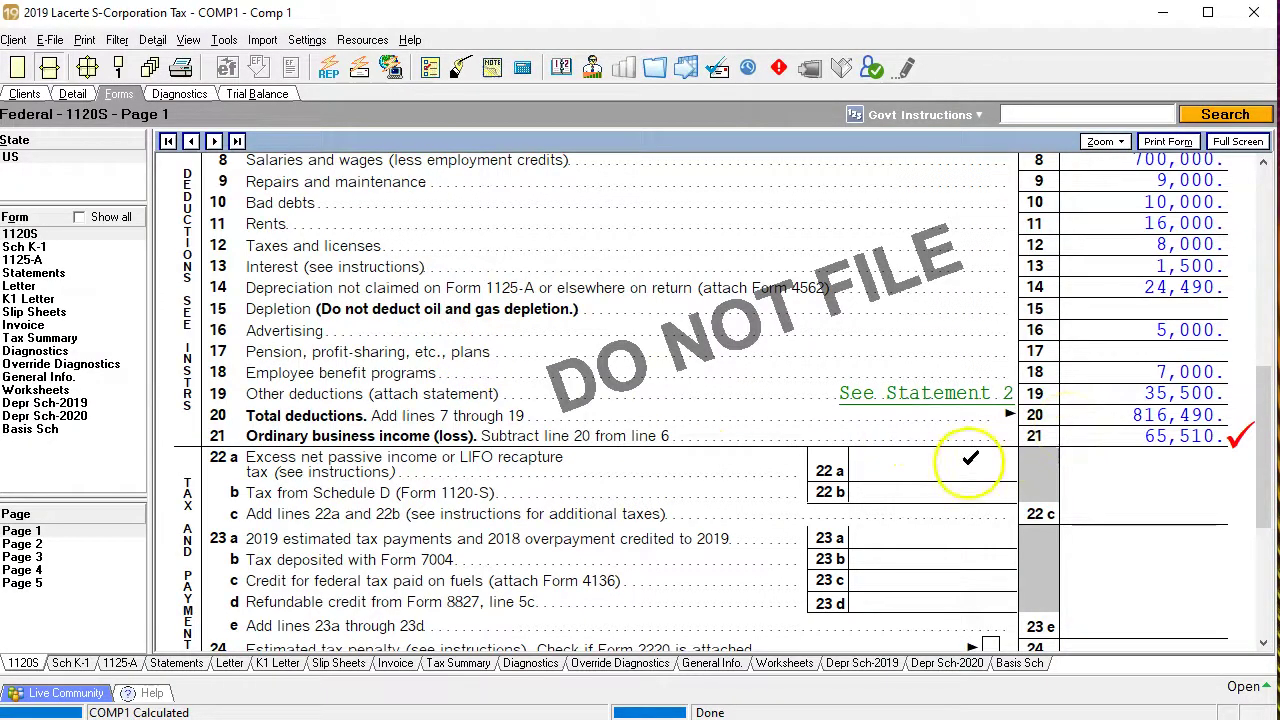
click(28, 571)
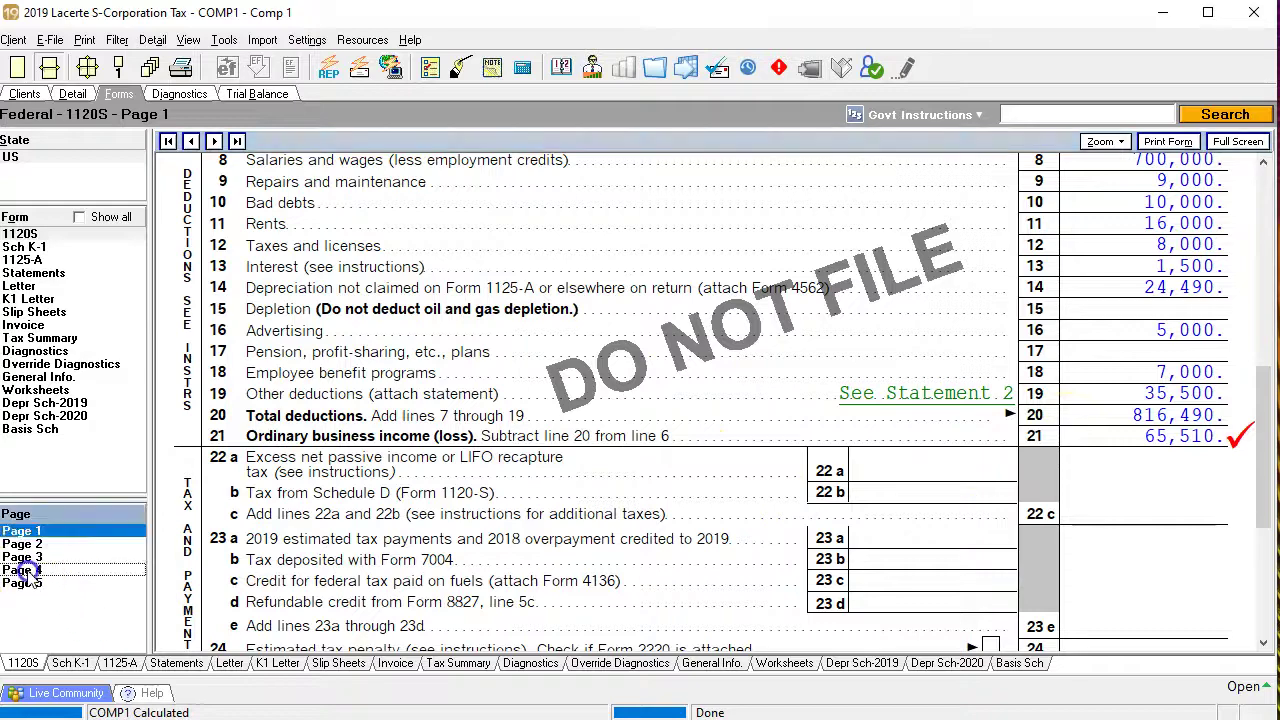
scroll(730, 537, down, 15)
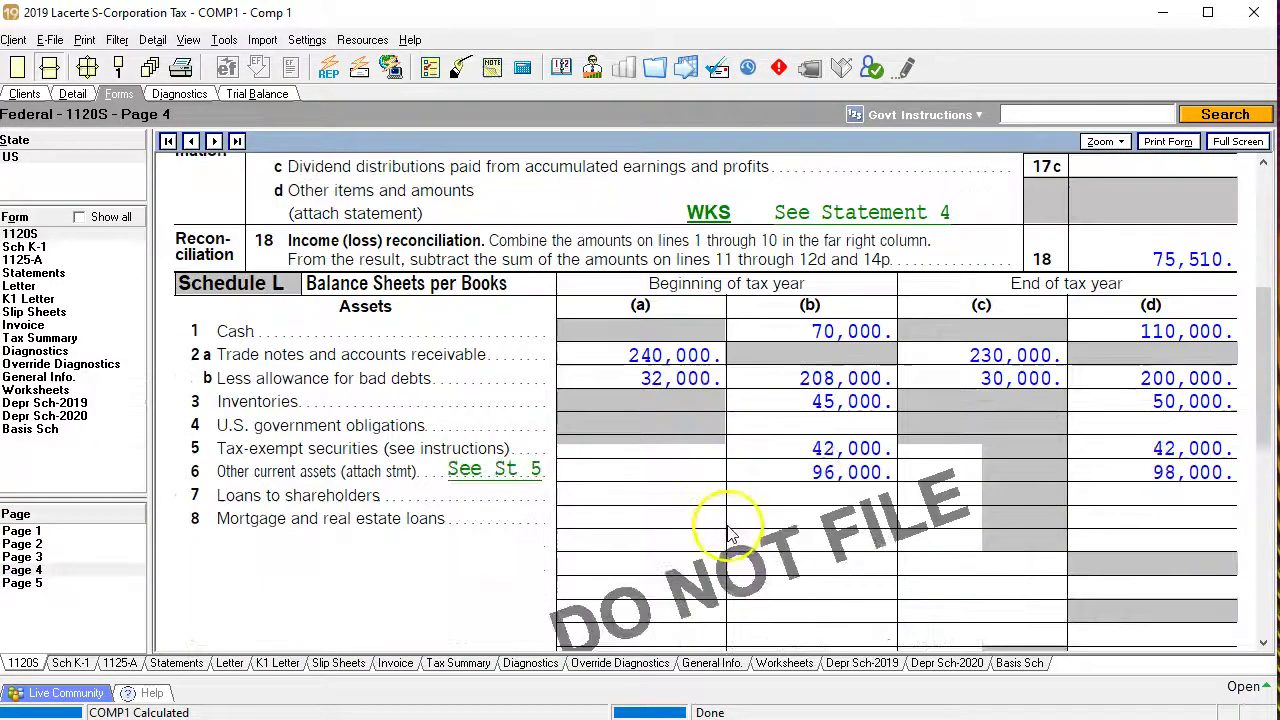
scroll(730, 527, down, 3)
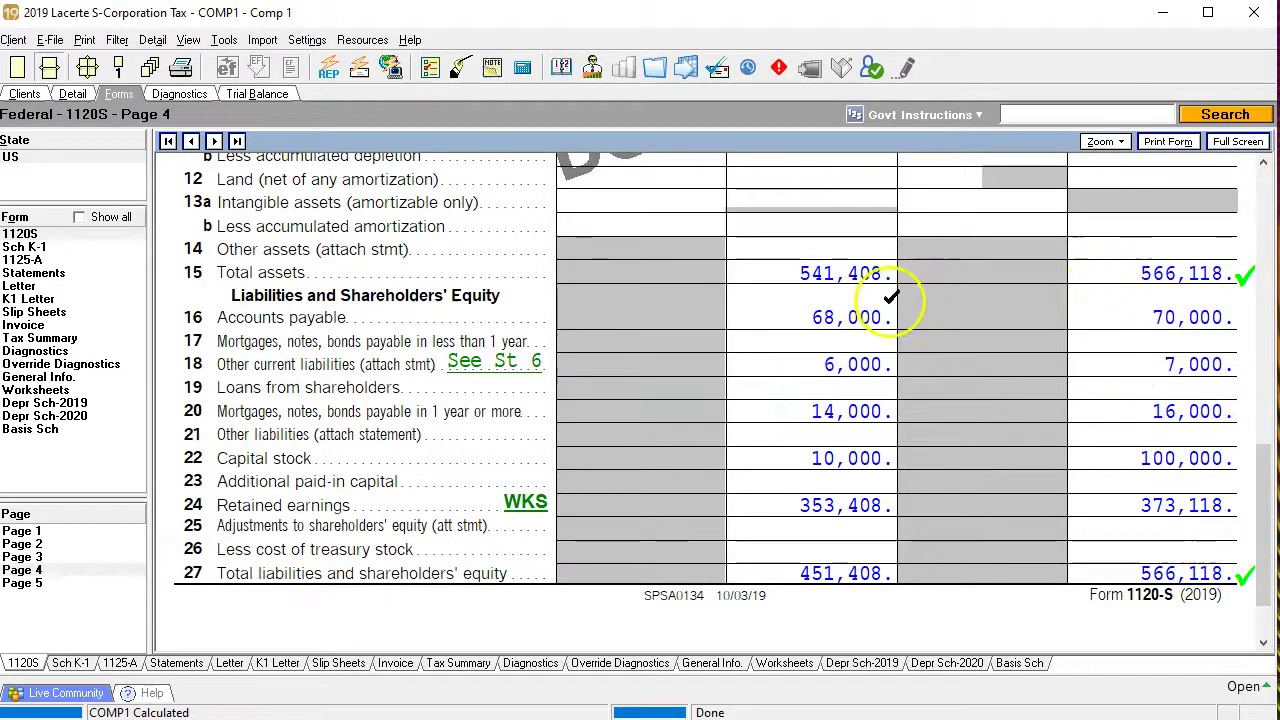
click(48, 531)
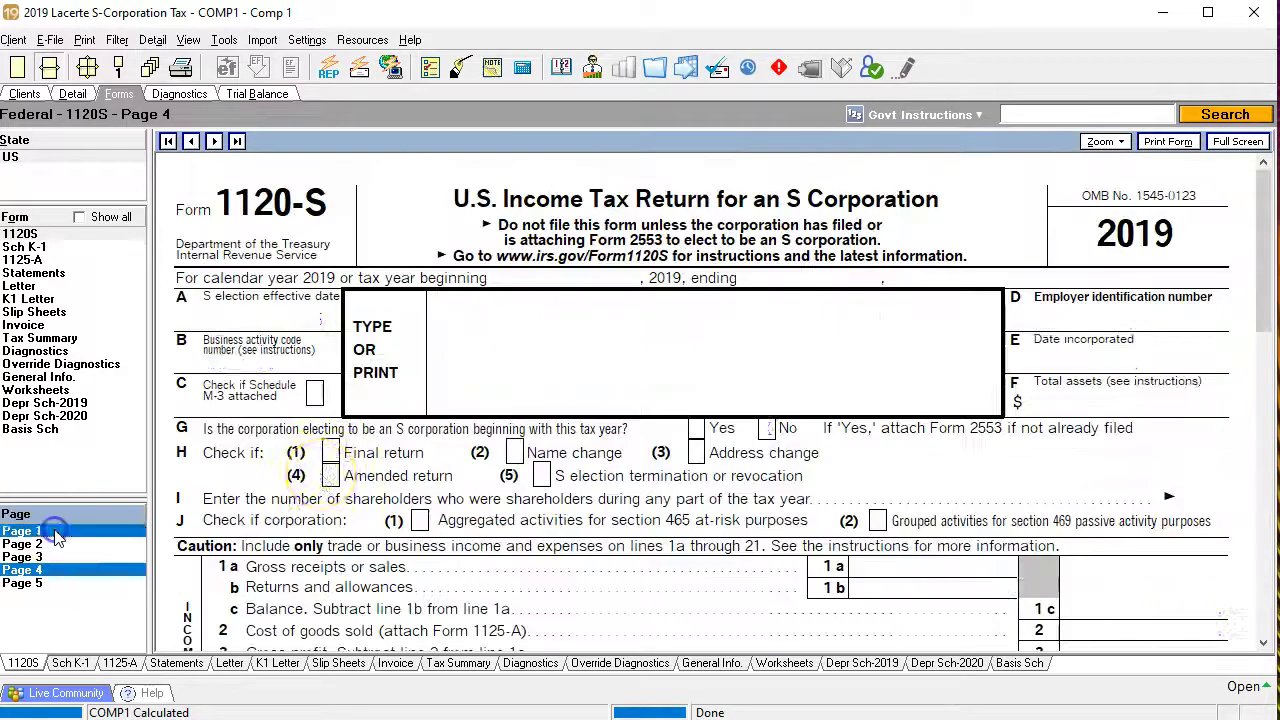
scroll(322, 480, down, 10)
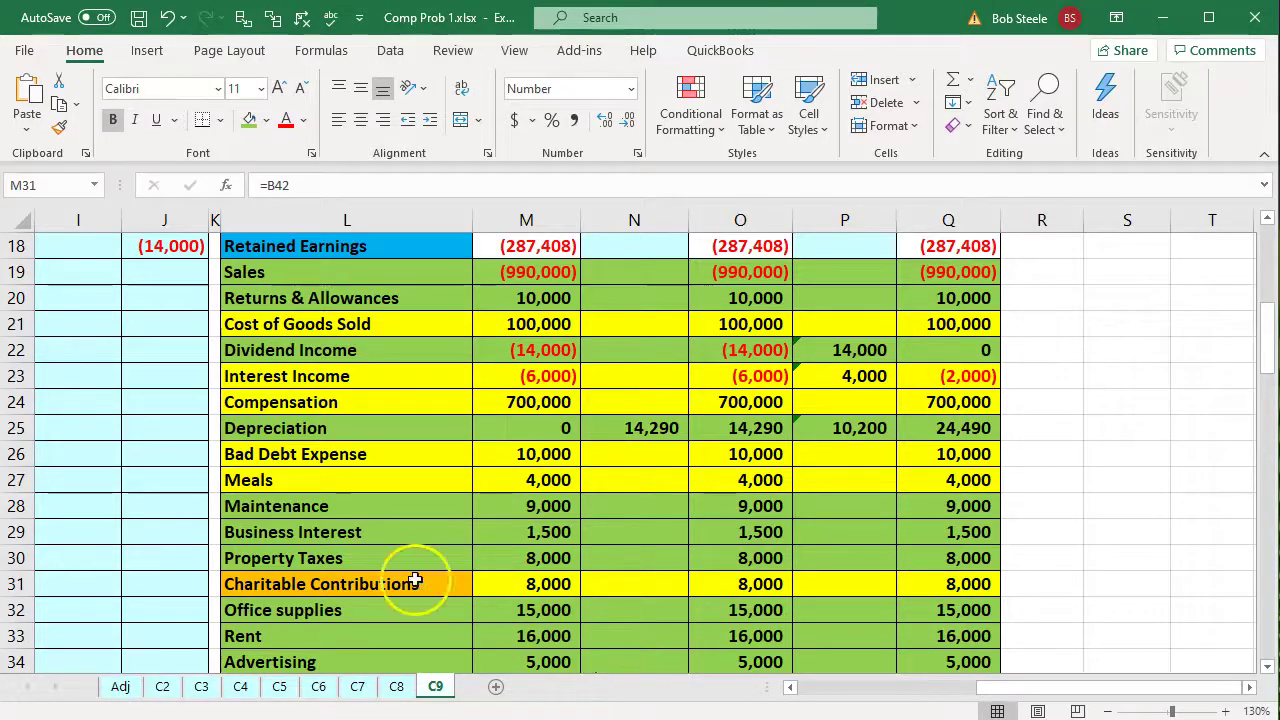
Step: In the Excel worksheet, locate the Charitable Contributions and Charitable Contributions Sch K rows of the trial balance
click(409, 581)
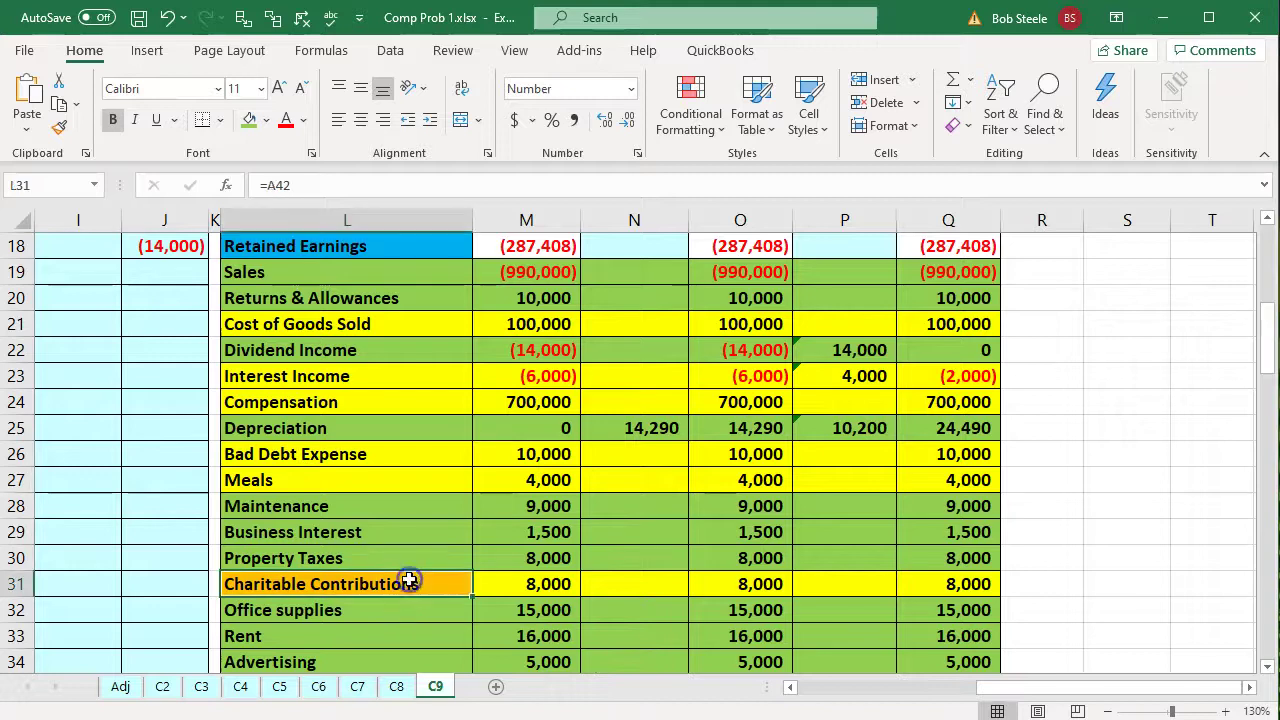
scroll(409, 581, down, 5)
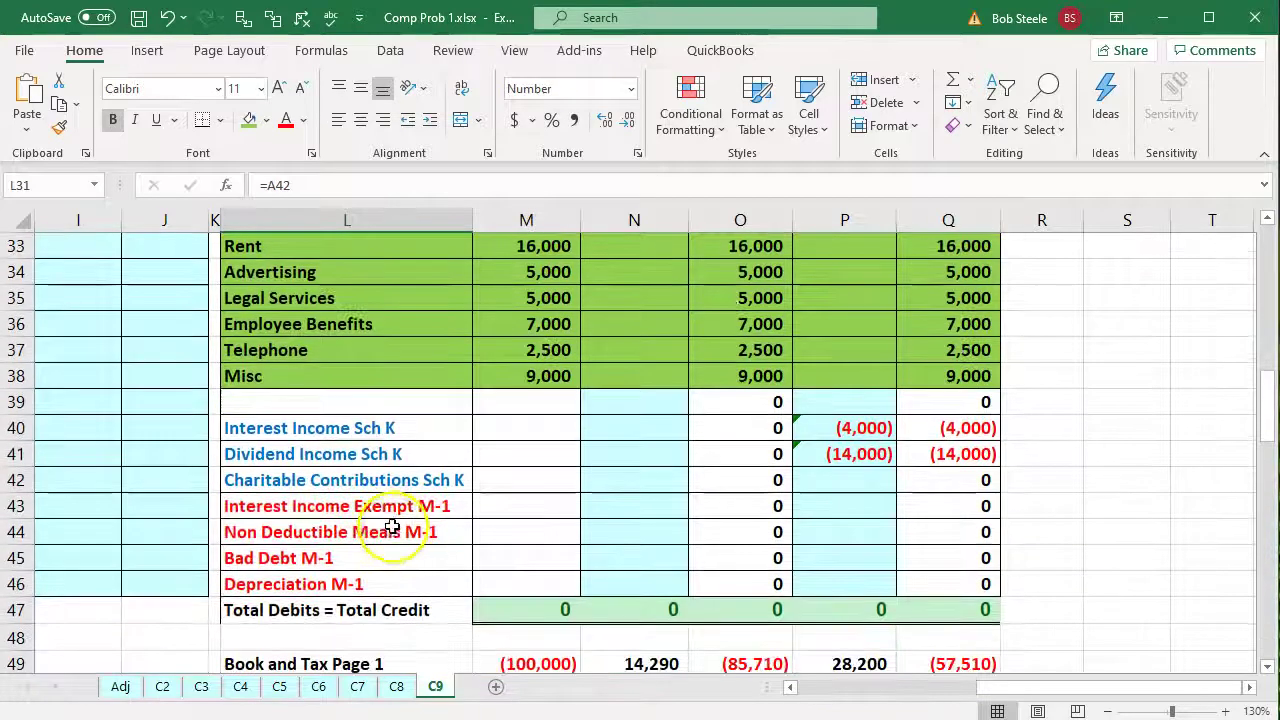
click(361, 480)
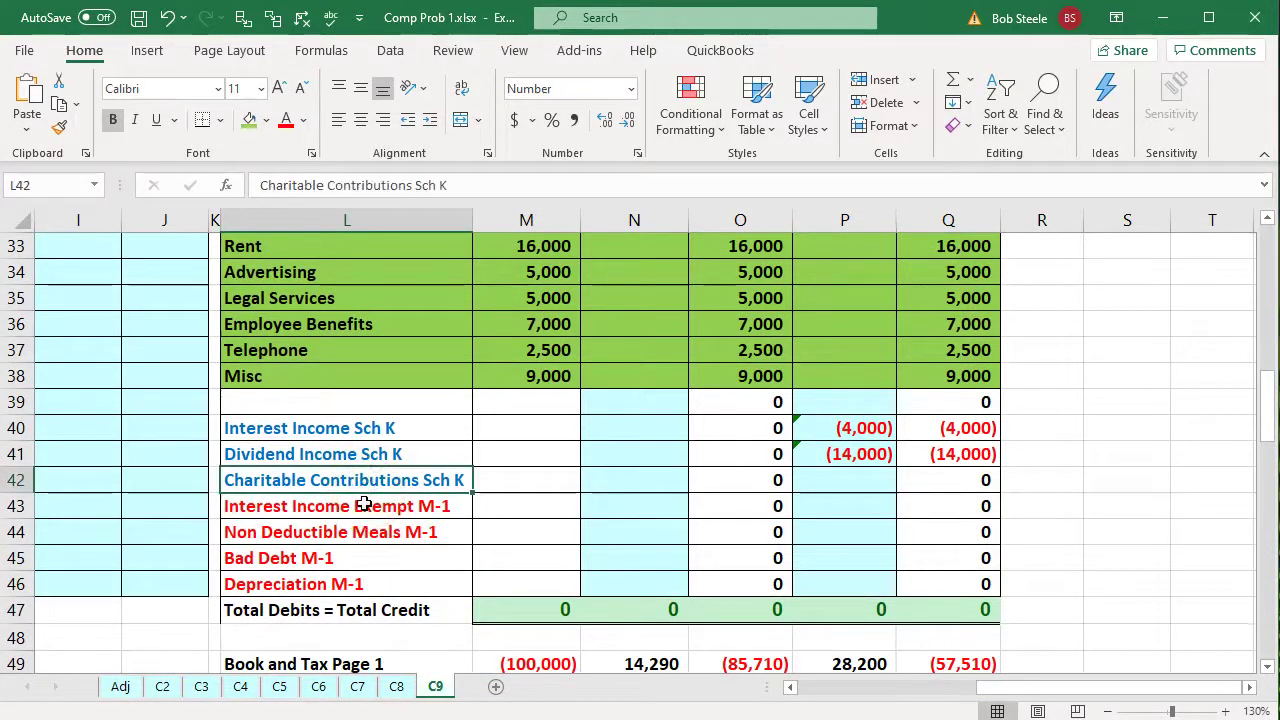
scroll(364, 505, up, 5)
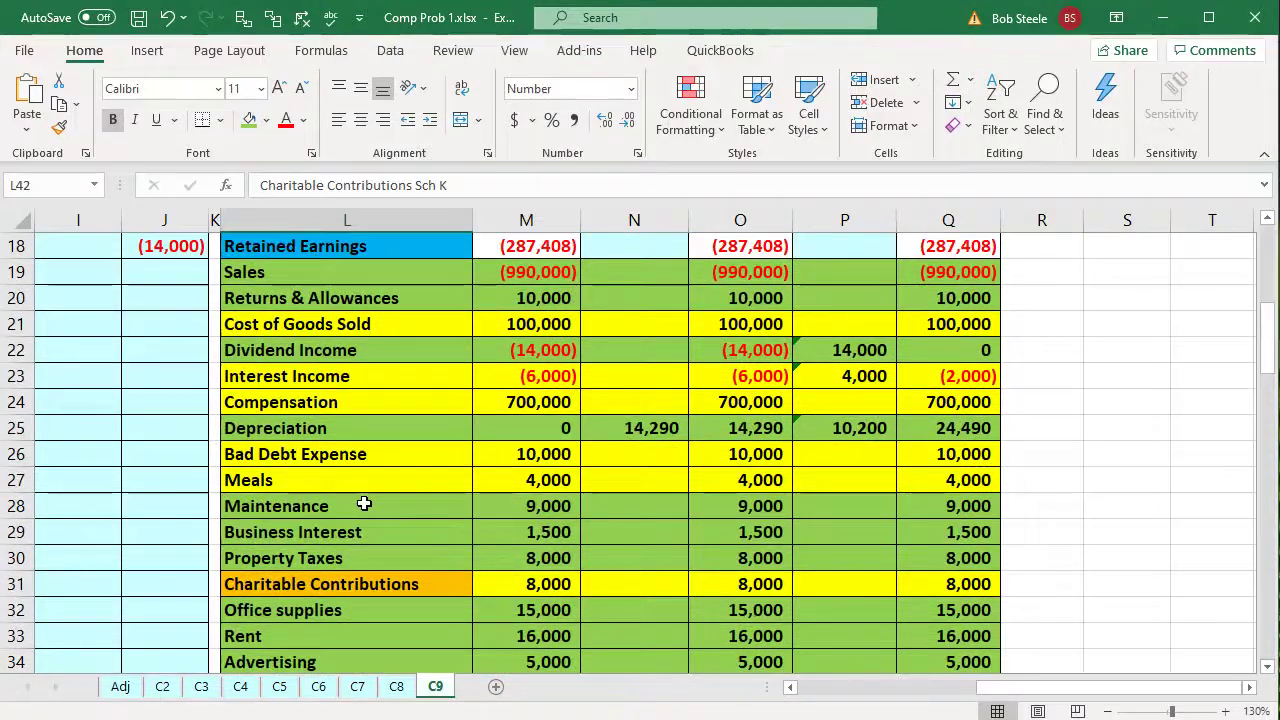
Step: Start a new tax adjusting entry below the dividend income entry by entering T in cell F20
click(364, 505)
key(Left)
key(Left)
key(Left)
key(Left)
key(Left)
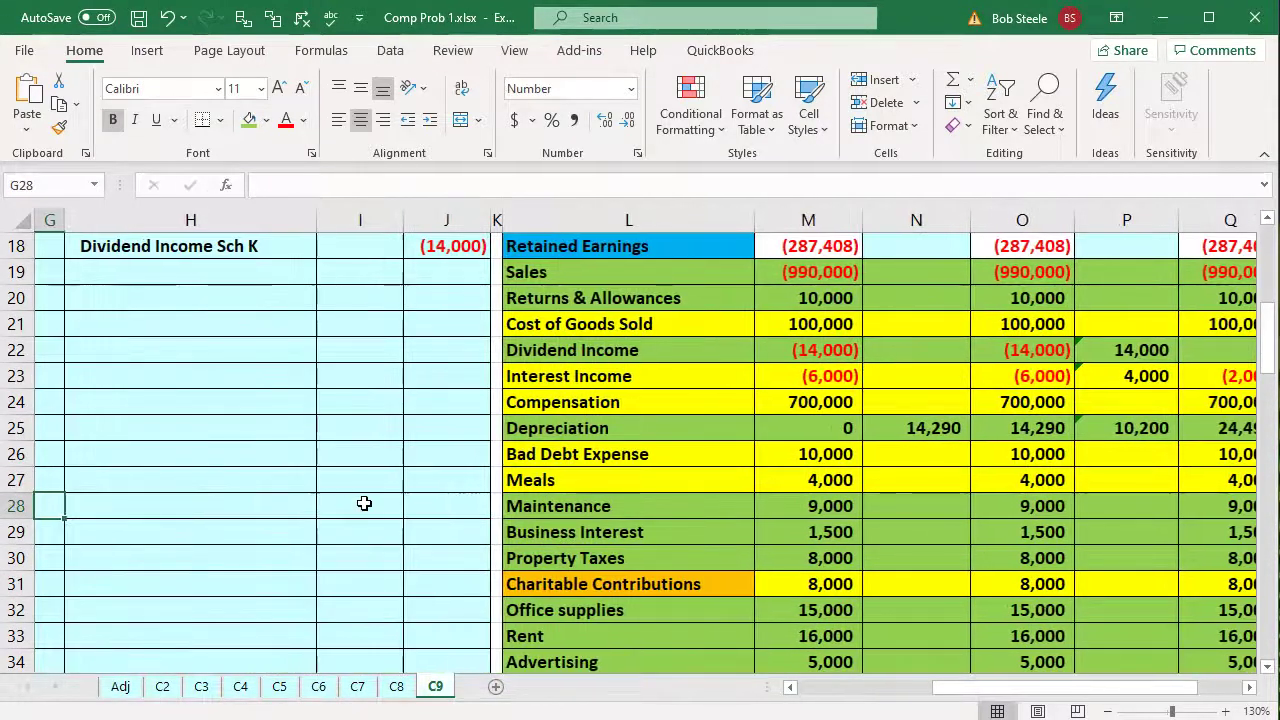
key(Up)
key(Up)
key(Up)
key(Up)
key(Up)
key(Up)
key(Up)
key(Left)
key(Up)
key(Left)
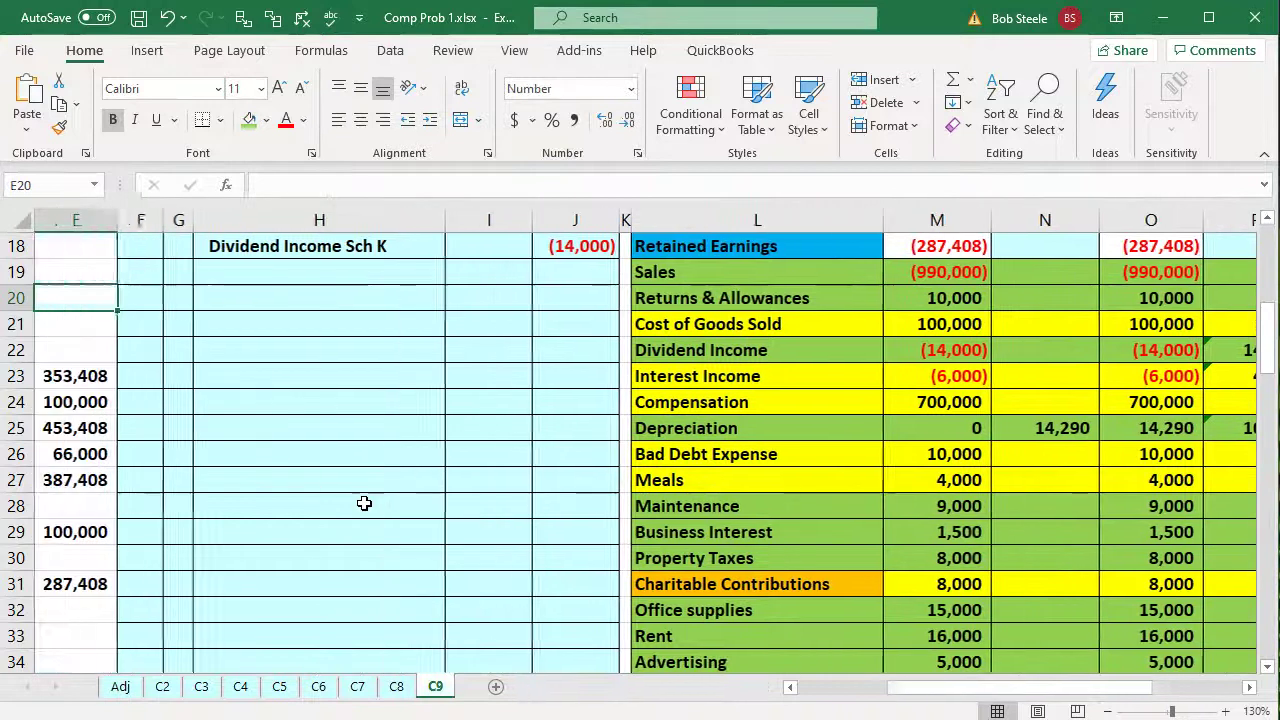
key(Right)
text(T)
key(Right)
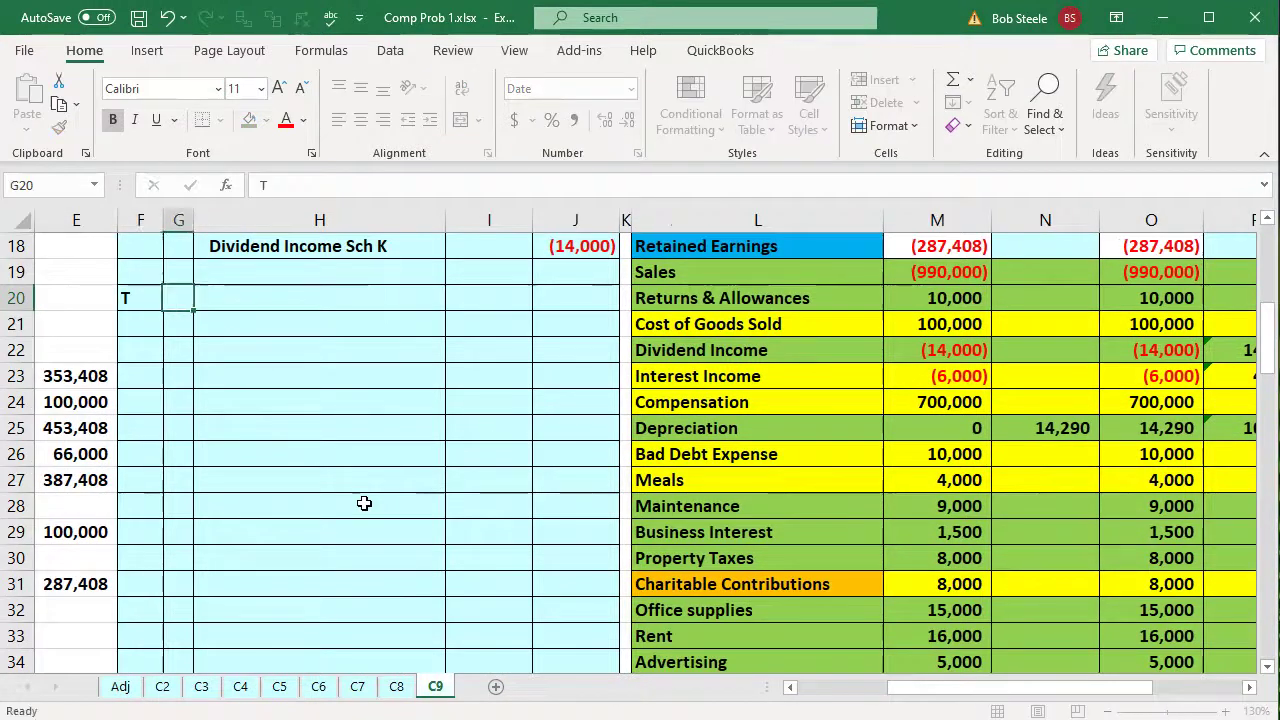
Step: Link the debit account in H20 to Charitable Contributions Sch K with the formula =L42
key(Right)
text(=)
key(Down)
key(Down)
key(Down)
key(Down)
key(Down)
key(Down)
key(Down)
key(Down)
key(Down)
key(Down)
key(Down)
key(Down)
key(Down)
key(Down)
key(Down)
key(Down)
key(Down)
key(Down)
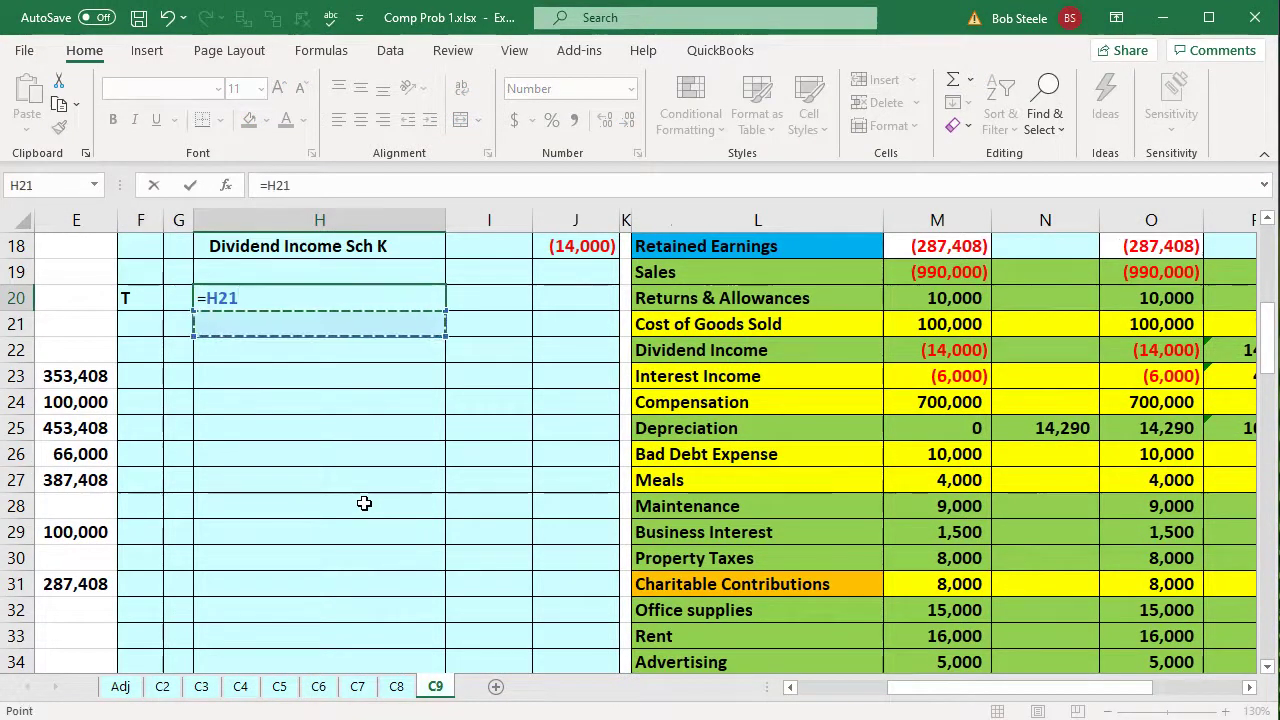
key(Down)
key(Down)
key(Down)
key(Down)
key(Down)
key(Down)
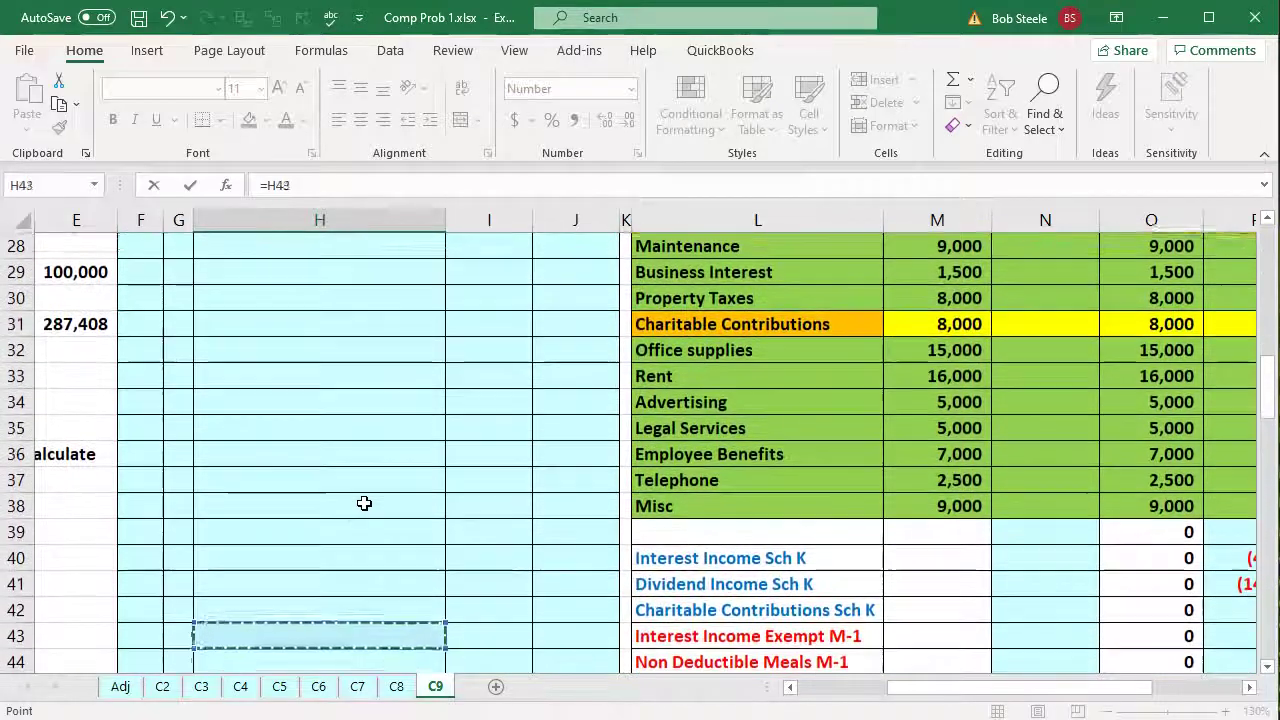
key(Right)
key(Right)
key(Right)
key(Right)
key(Up)
key(Up)
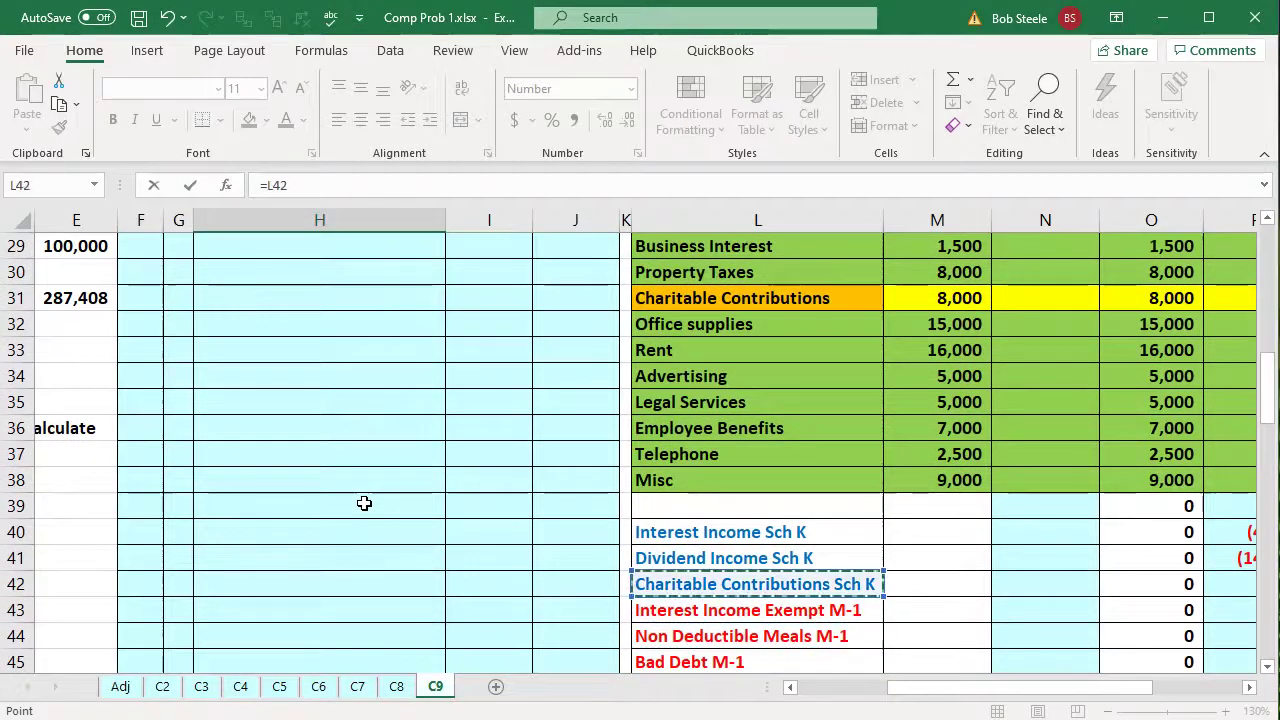
key(Return)
key(Up)
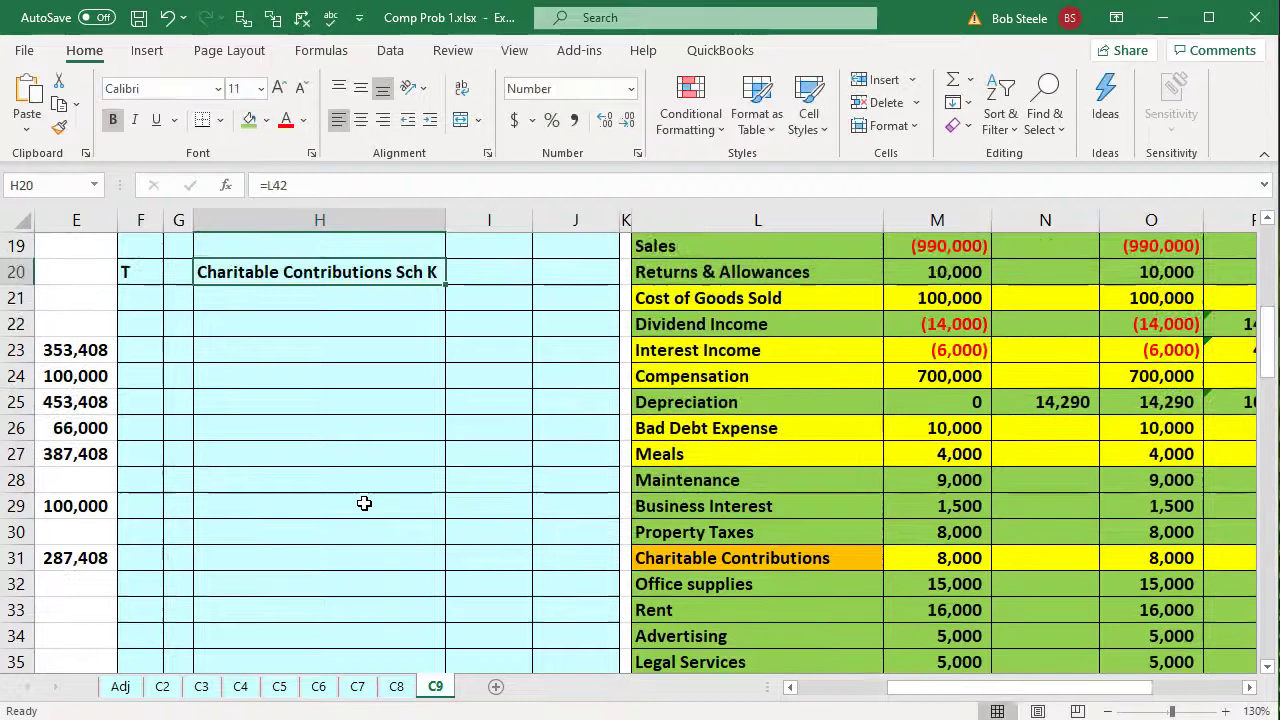
Step: Link the credit account in H21 to Charitable Contributions with the formula =L31
key(Down)
text(=)
key(Down)
key(Right)
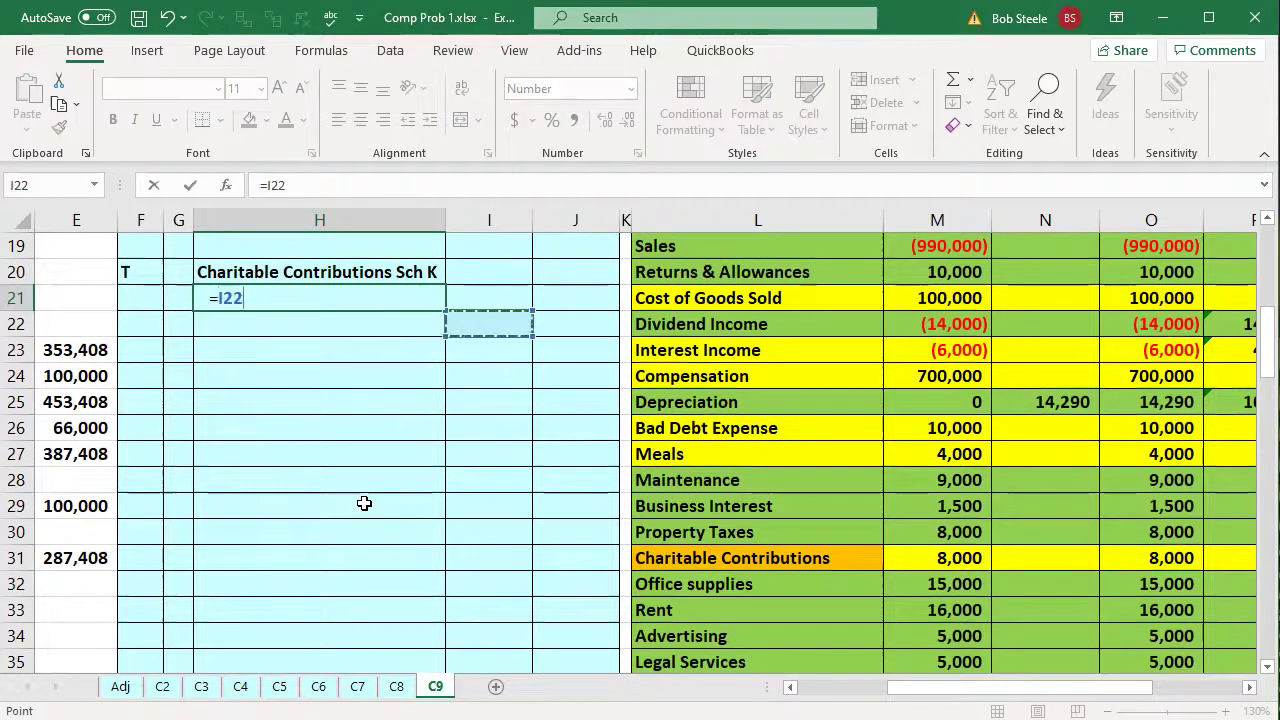
key(Right)
key(Right)
key(Right)
key(Down)
key(Down)
key(Down)
key(Down)
key(Down)
key(Down)
key(Down)
key(Down)
key(Down)
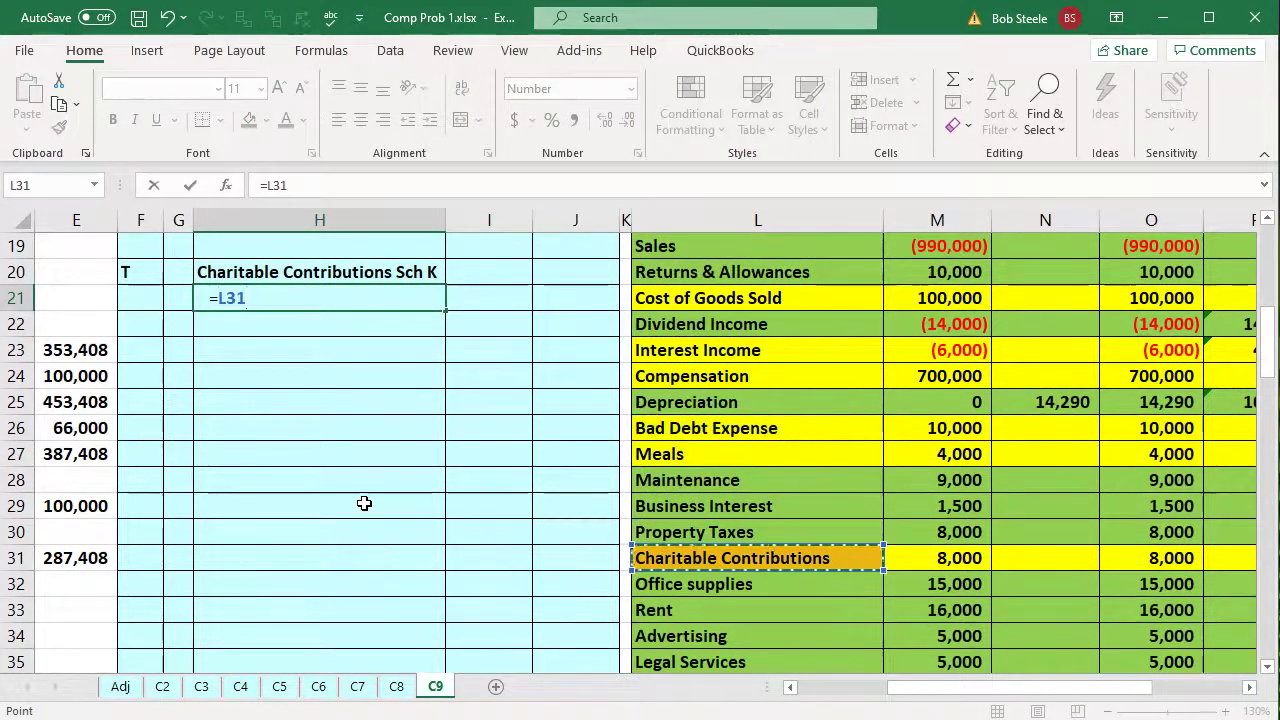
key(Return)
Step: Enter the 8,000 debit in I20 and the offsetting credit in J21 as -I20
key(Up)
key(Up)
key(Right)
text(8)
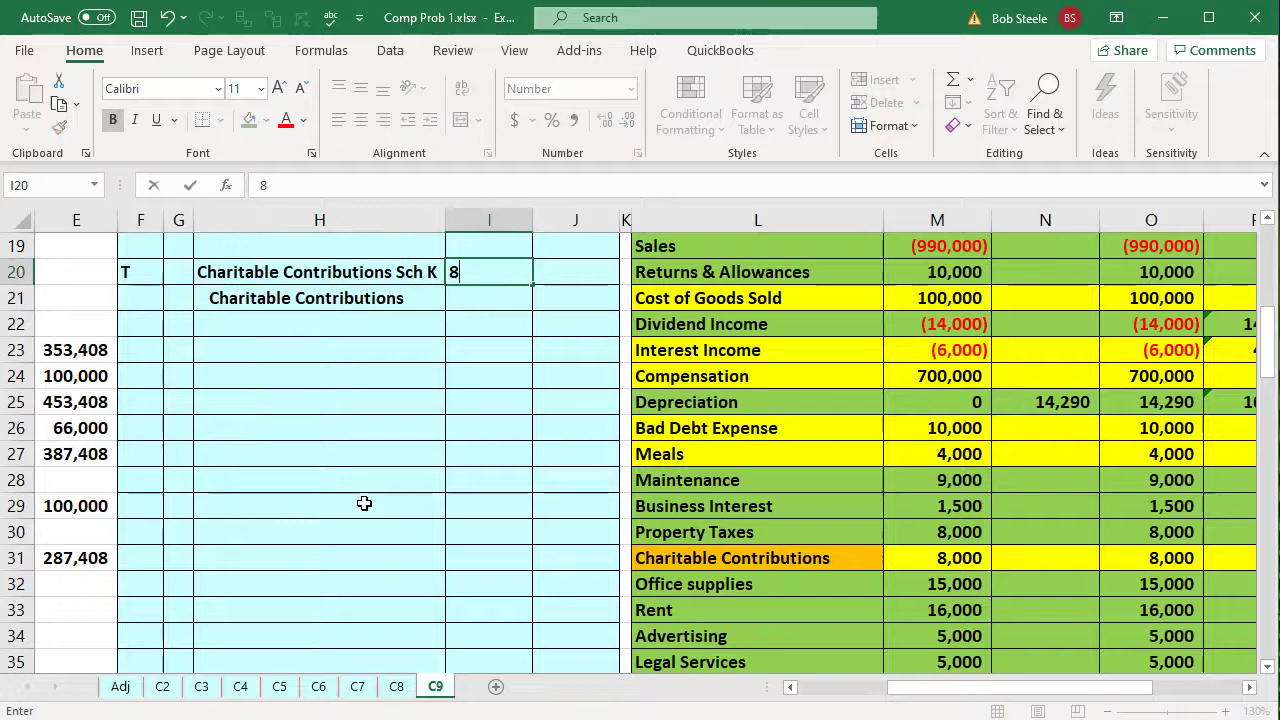
key(Return)
key(Right)
text(-)
key(Left)
key(Up)
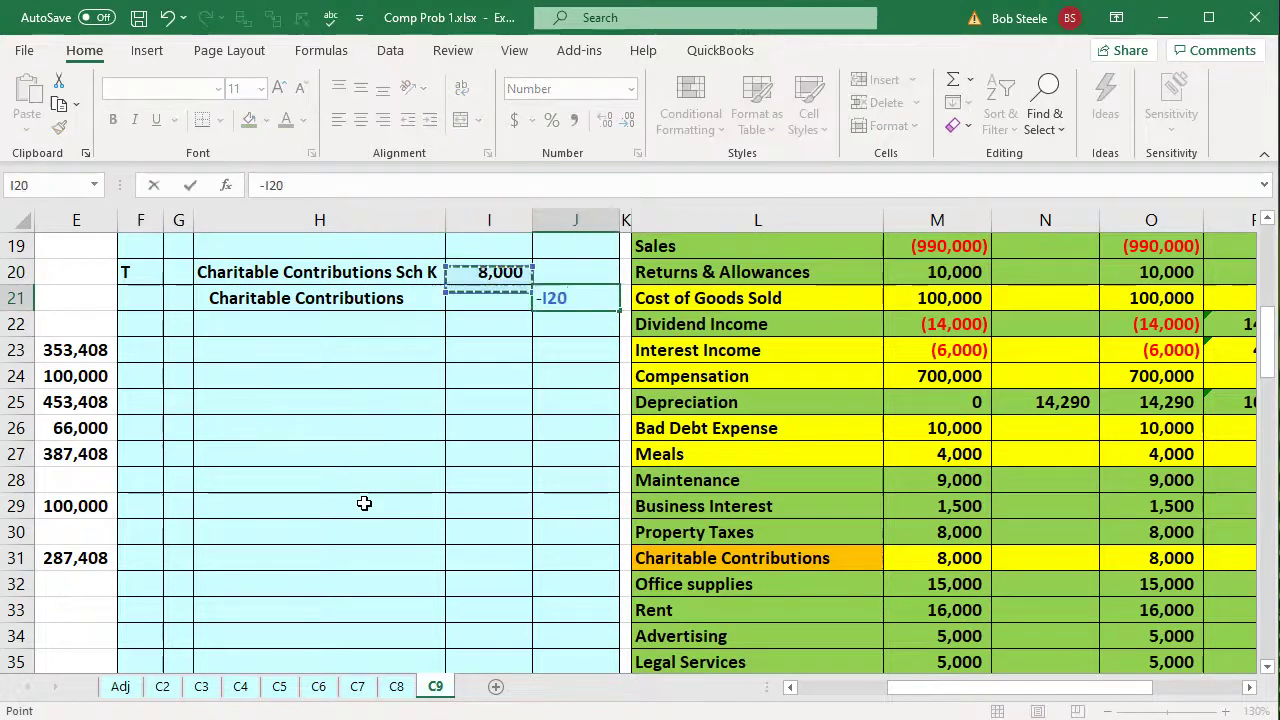
key(Return)
Step: Examine the trial balance accounts and the tax adjustments and tax trial balance columns
key(Down)
key(Down)
key(Down)
key(Right)
key(Right)
key(Right)
key(Right)
key(Right)
key(Right)
key(Right)
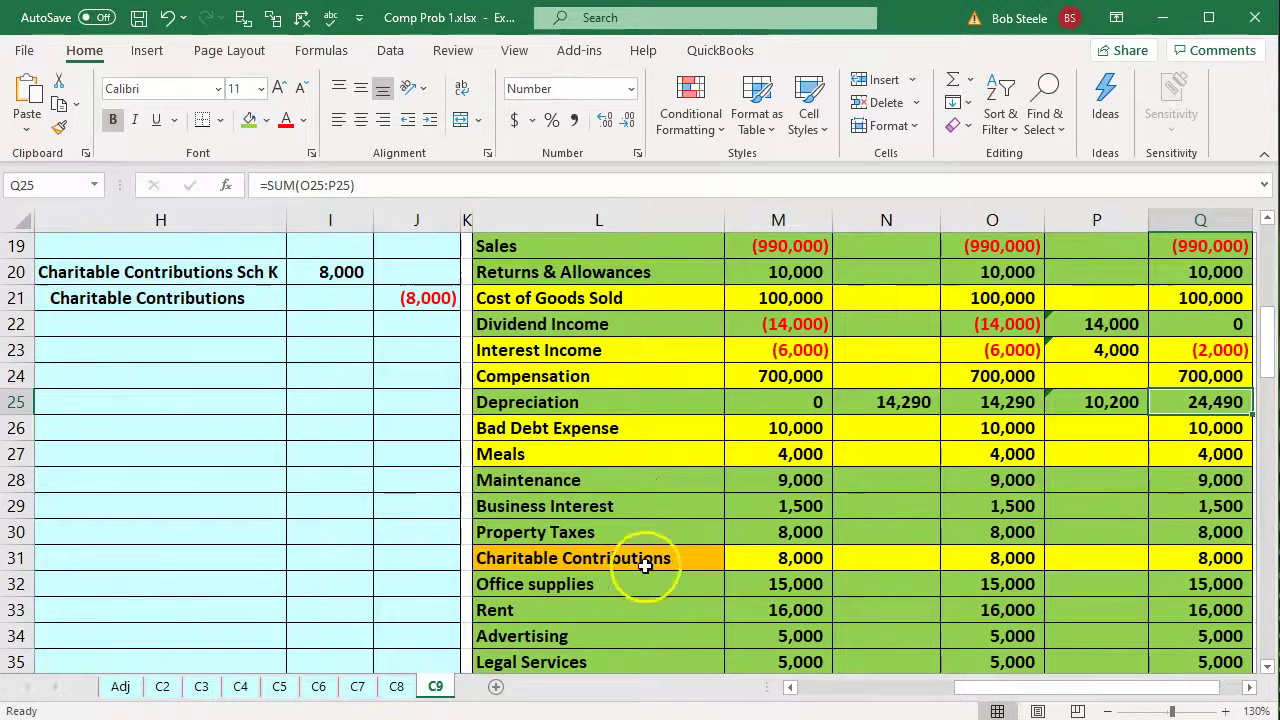
scroll(943, 580, up, 6)
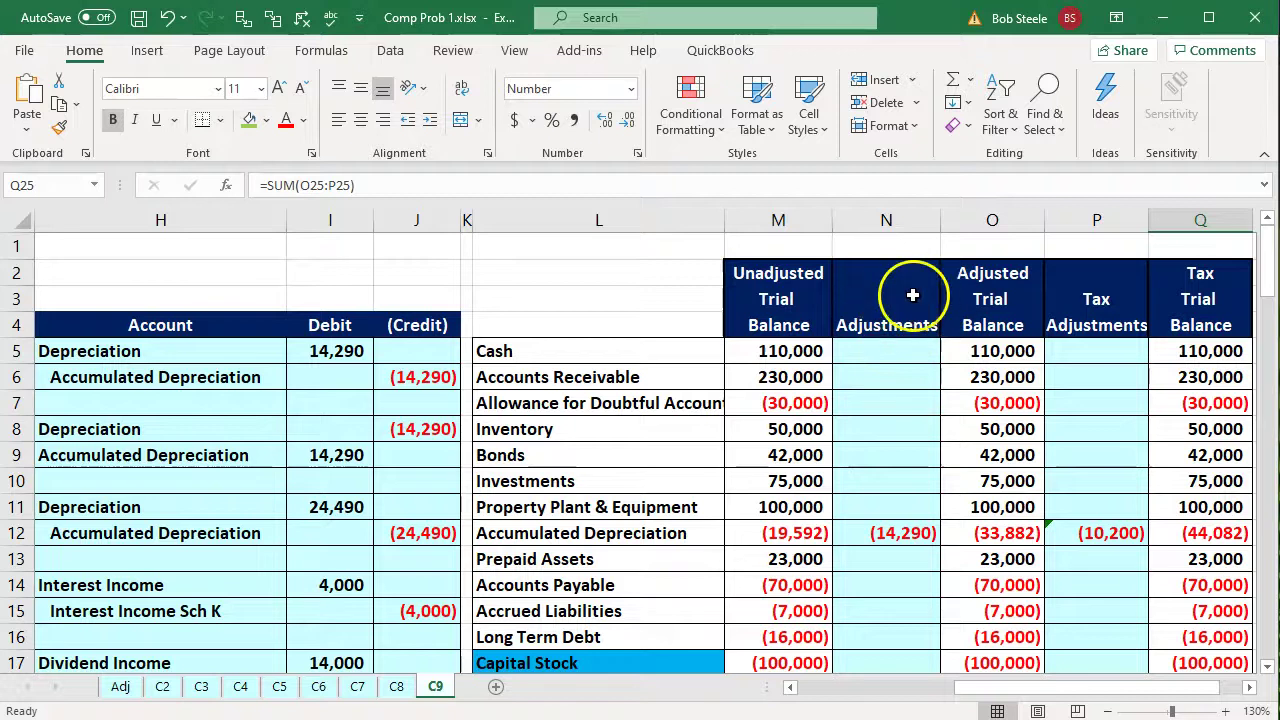
Step: Hide the Unadjusted Trial Balance and Adjustments columns, M and N
drag(992, 219, 1173, 217)
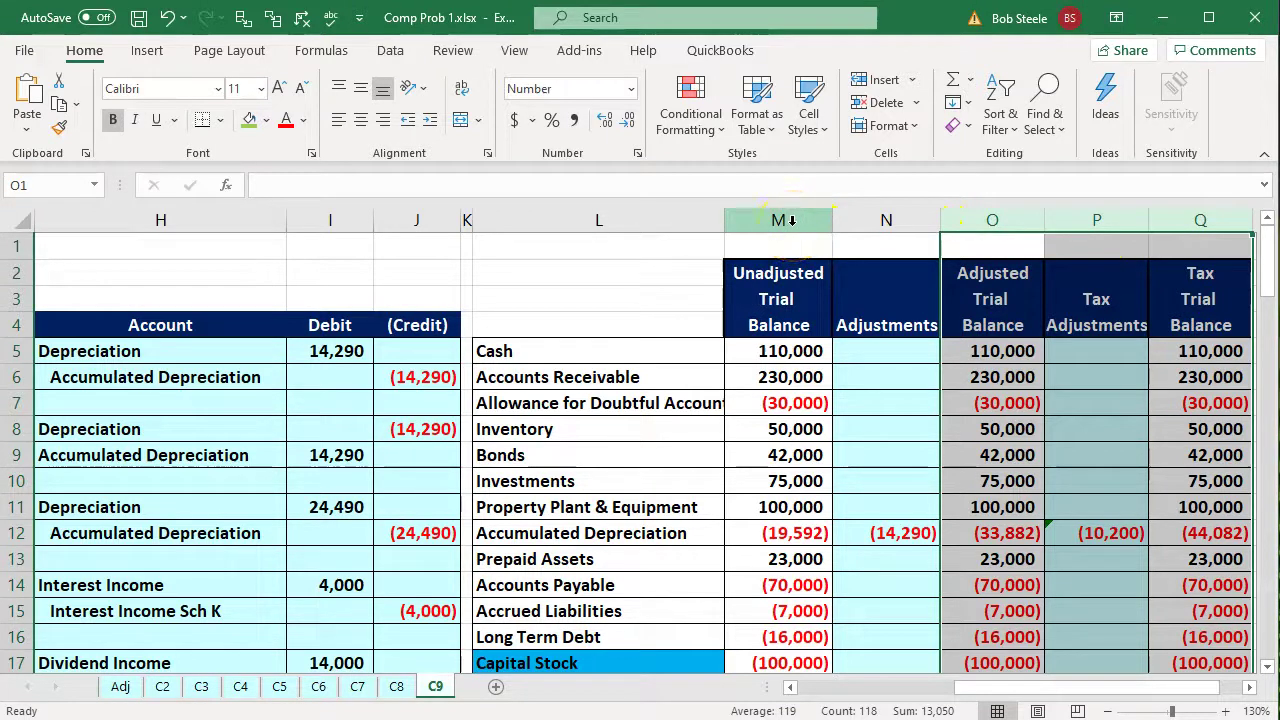
drag(790, 220, 847, 219)
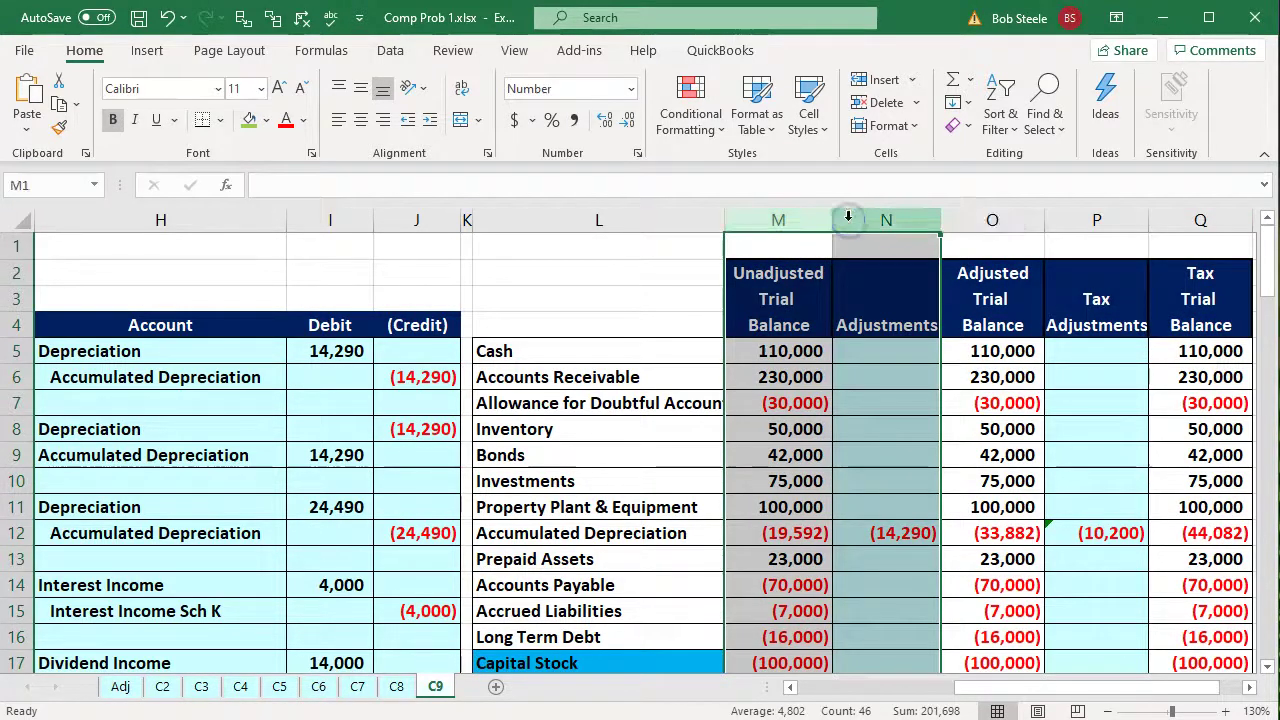
right_click(797, 428)
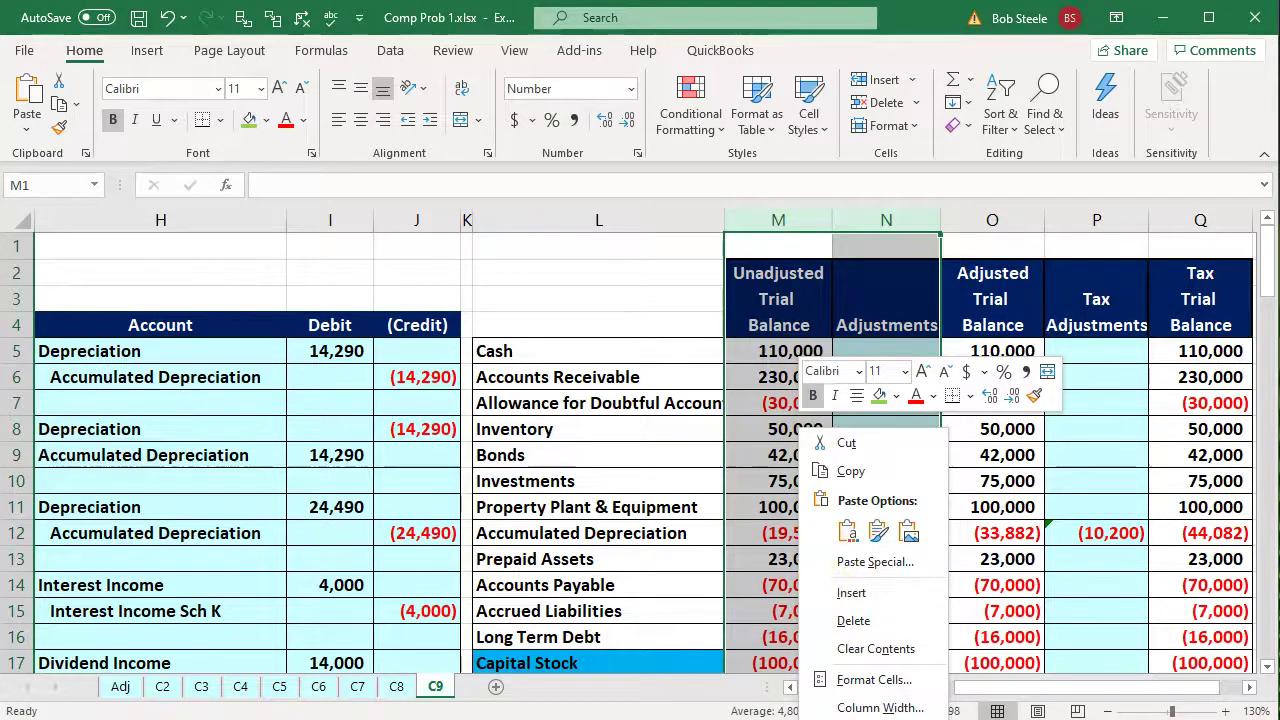
click(818, 716)
click(819, 608)
Step: Link the Charitable Contributions tax adjustment in P31 to the journal entry's credit with the formula =J21
scroll(820, 604, down, 4)
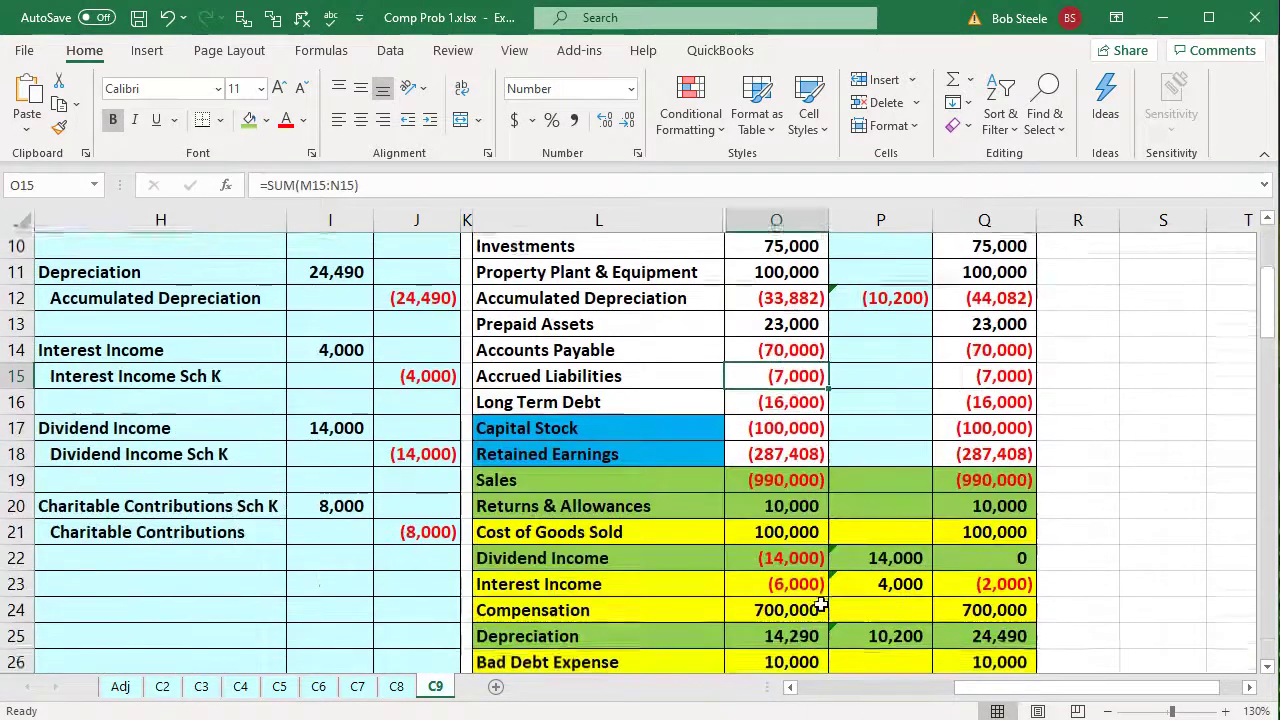
scroll(820, 604, down, 1)
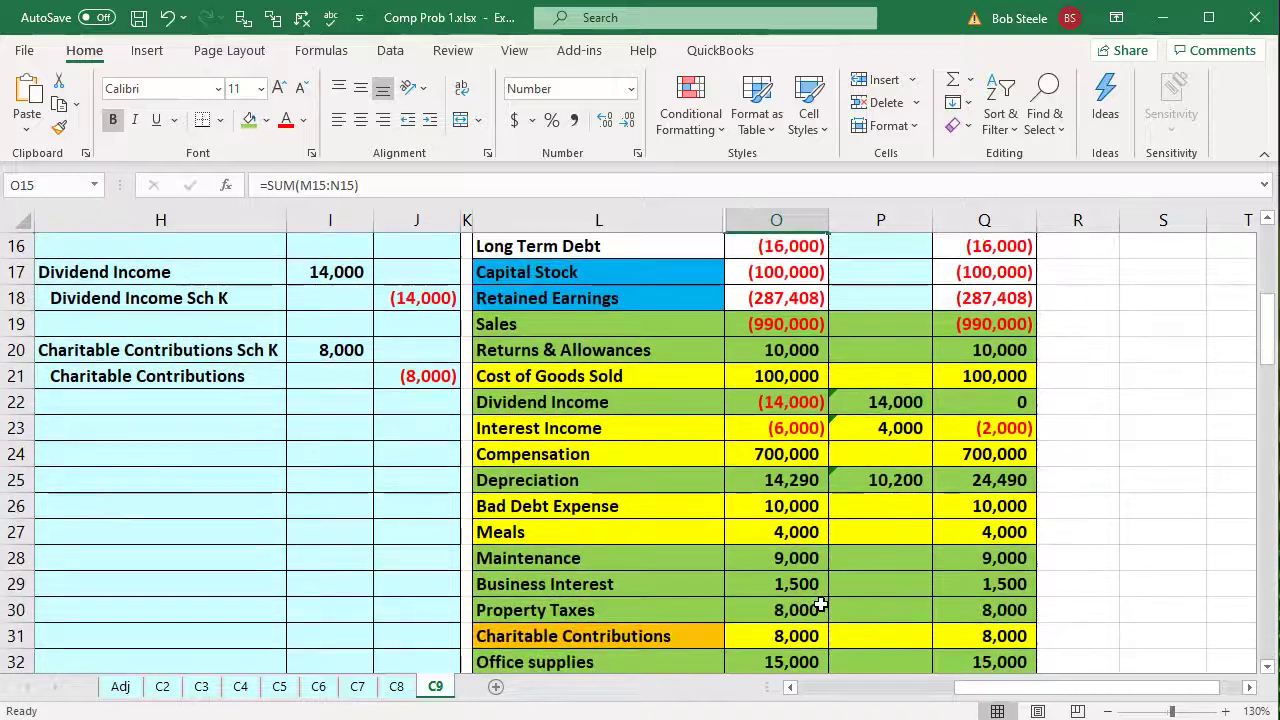
click(791, 563)
key(Down)
key(Down)
key(Down)
key(Right)
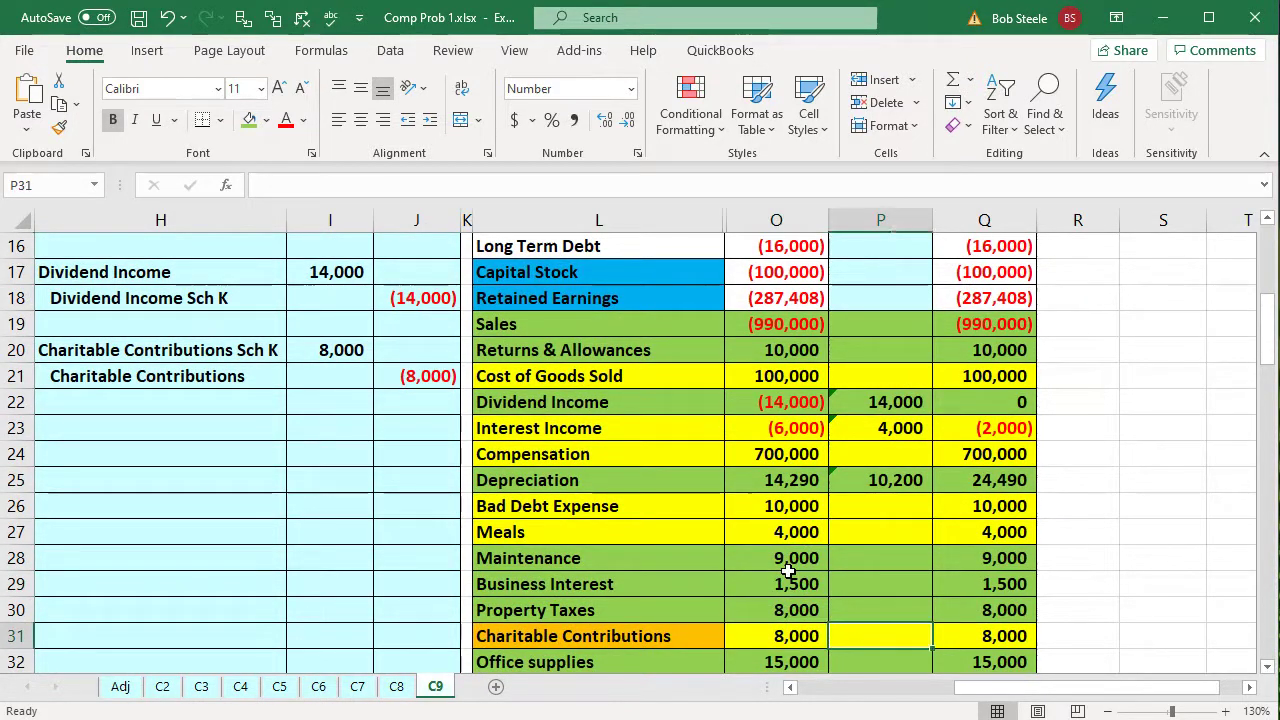
text(=)
key(Left)
key(Left)
key(Left)
key(Left)
key(Left)
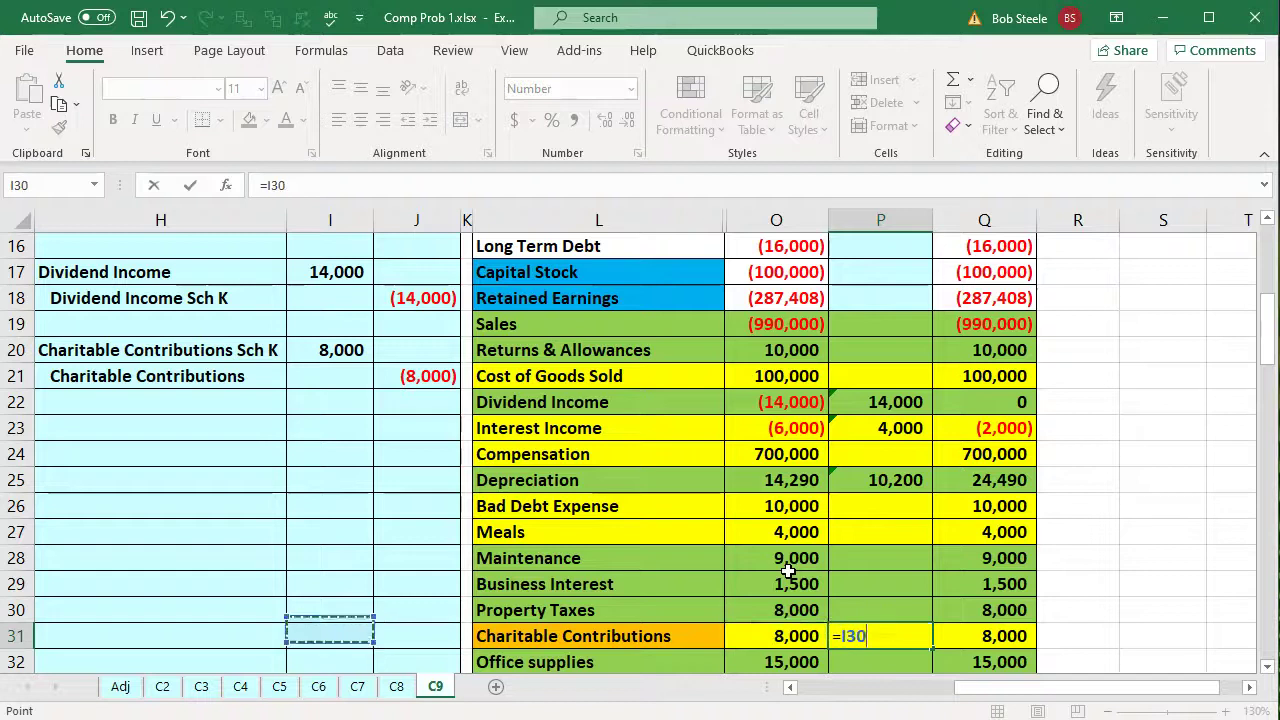
key(Up)
key(Up)
key(Up)
key(Up)
key(Up)
key(Up)
key(Up)
key(Up)
key(Up)
key(Up)
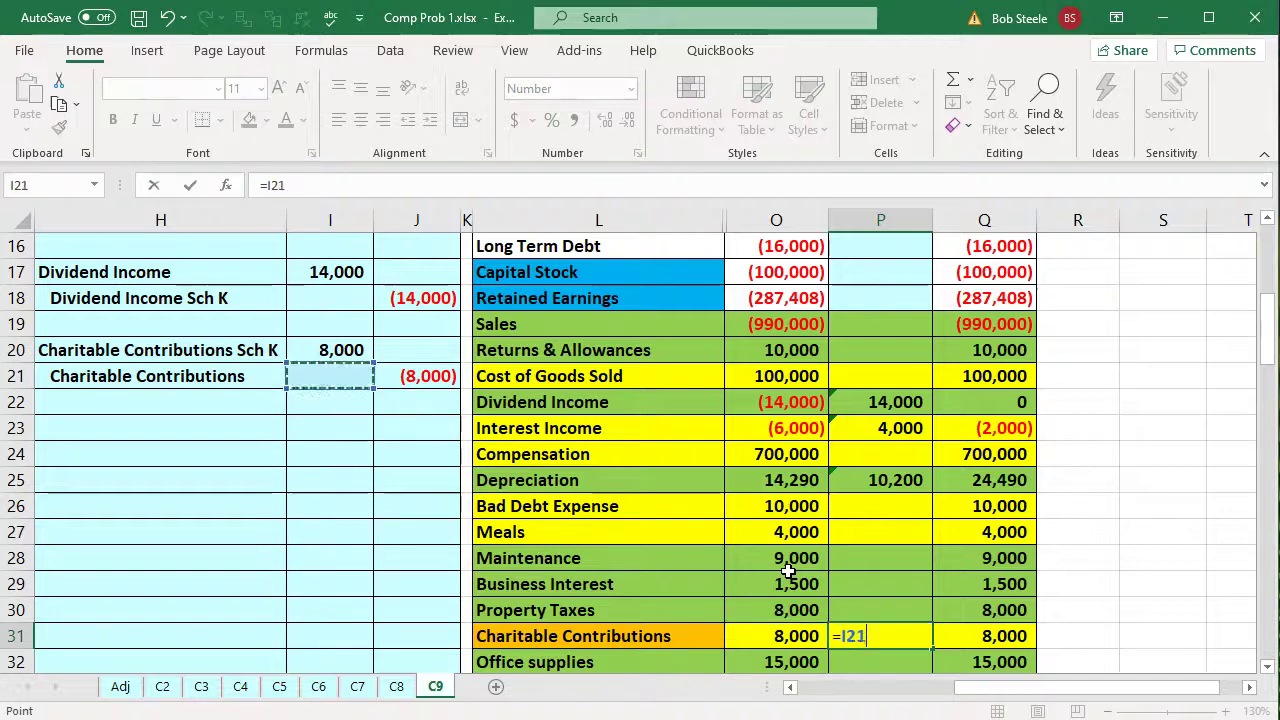
key(Right)
key(Return)
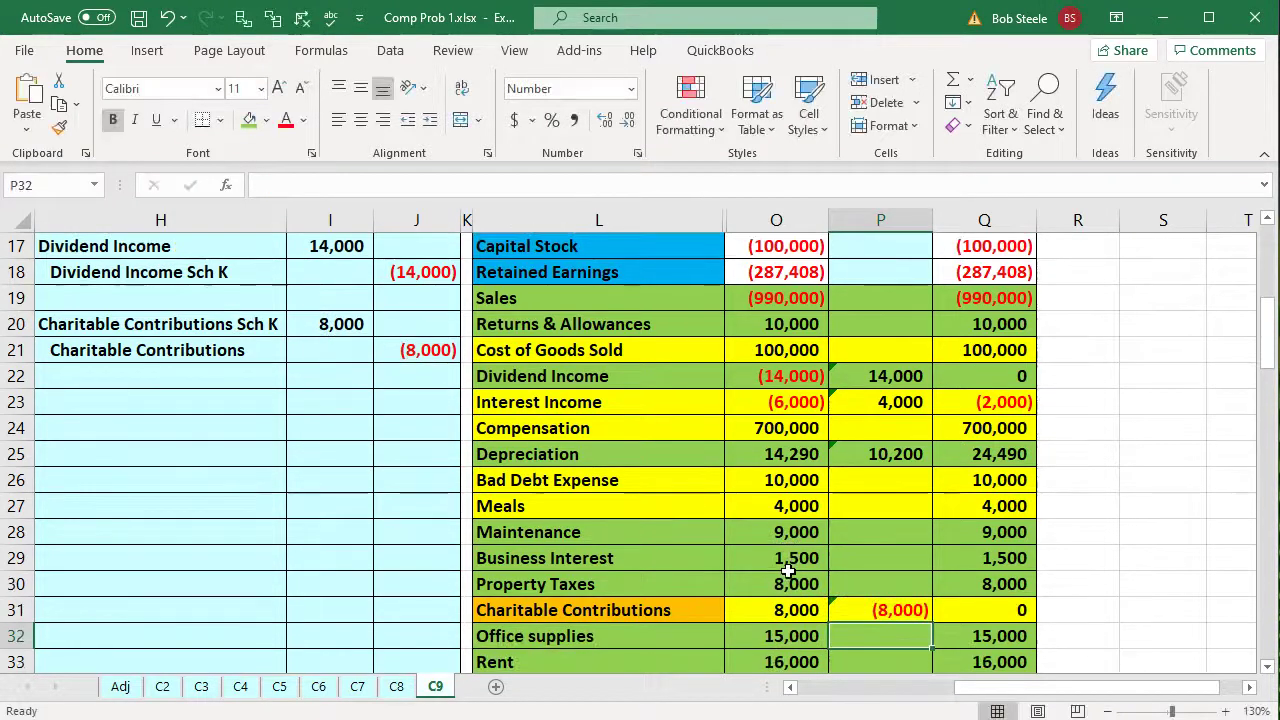
click(1025, 612)
Step: Link the Charitable Contributions Sch K tax adjustment in P42 to the journal entry's debit with the formula =I20
scroll(1025, 612, down, 5)
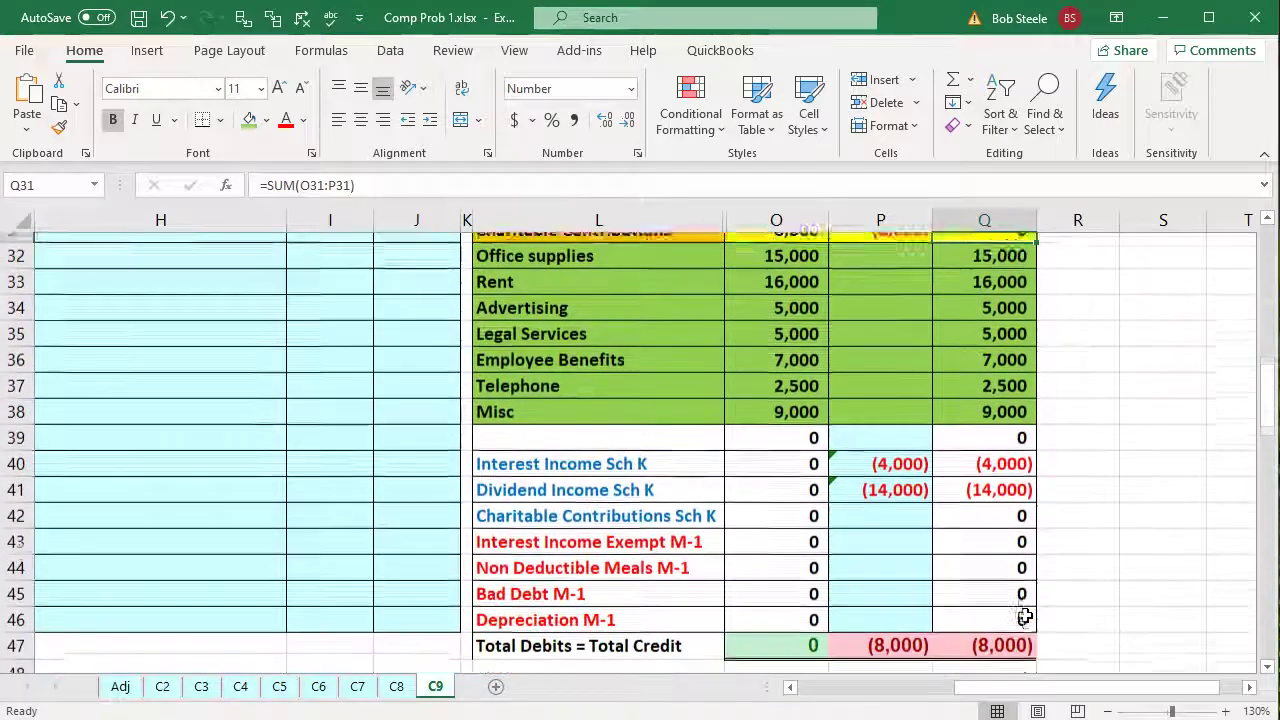
click(775, 540)
key(Up)
key(Right)
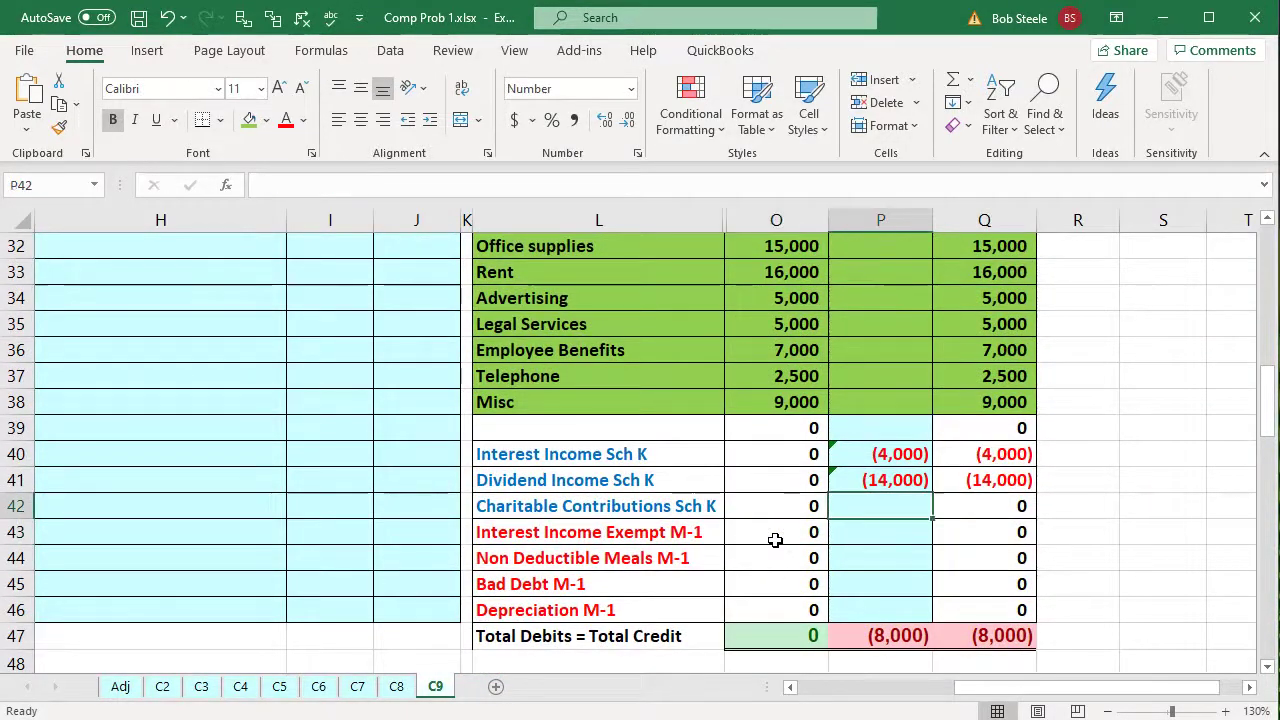
text(=)
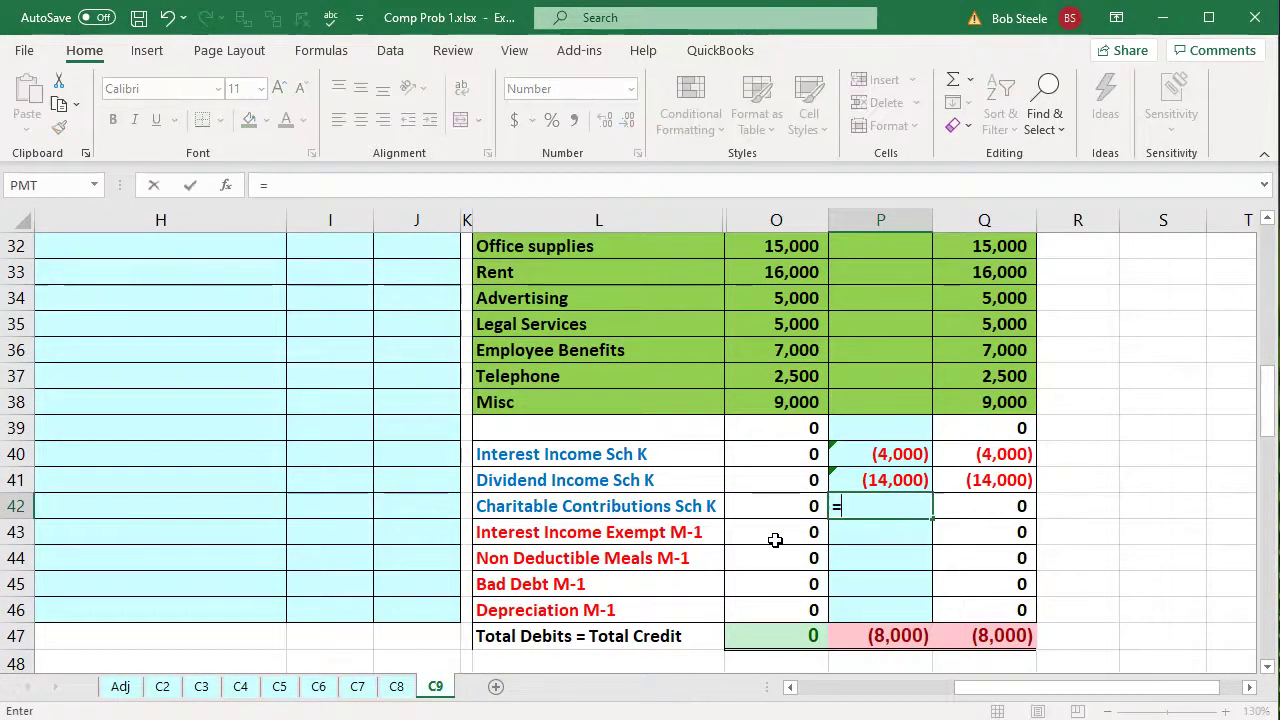
key(Left)
key(Left)
key(Left)
key(Left)
key(Left)
key(Up)
key(Up)
key(Up)
key(Up)
key(Up)
key(Up)
key(Up)
key(Up)
key(Up)
key(Up)
key(Up)
key(Up)
key(Up)
key(Up)
key(Up)
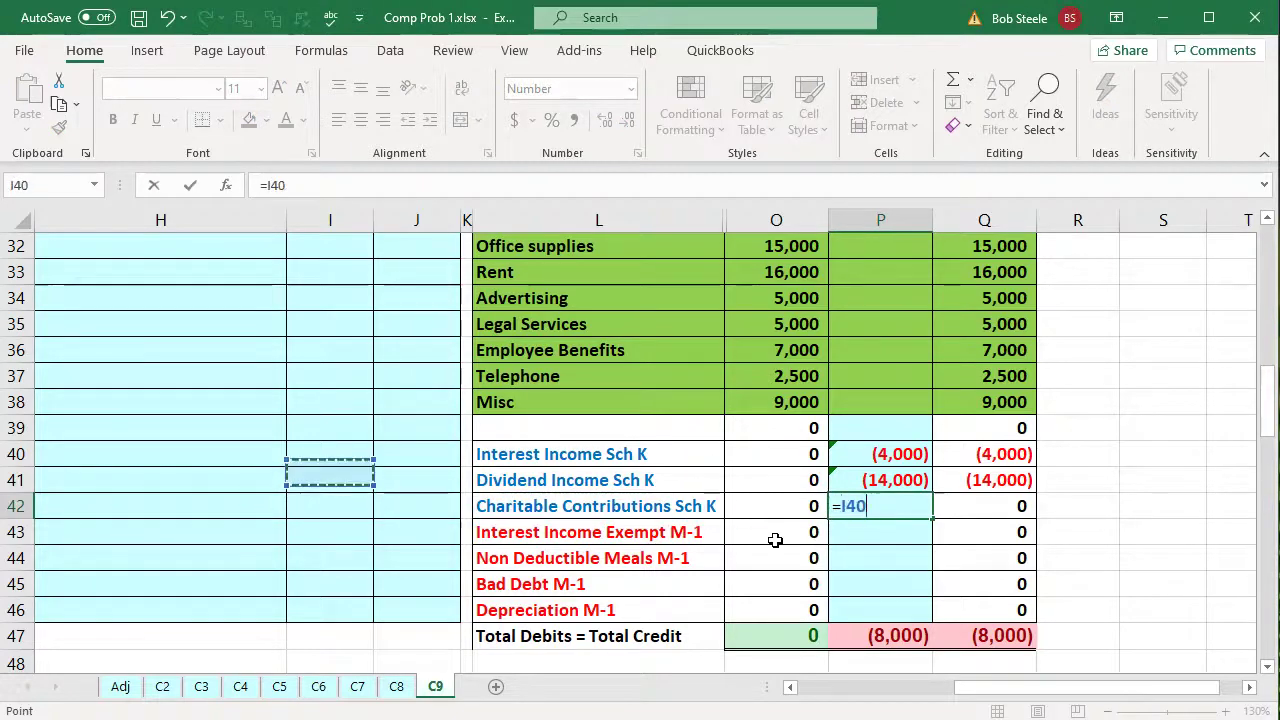
key(Up)
key(Up)
key(Up)
key(Up)
key(Up)
key(Up)
key(Up)
key(Up)
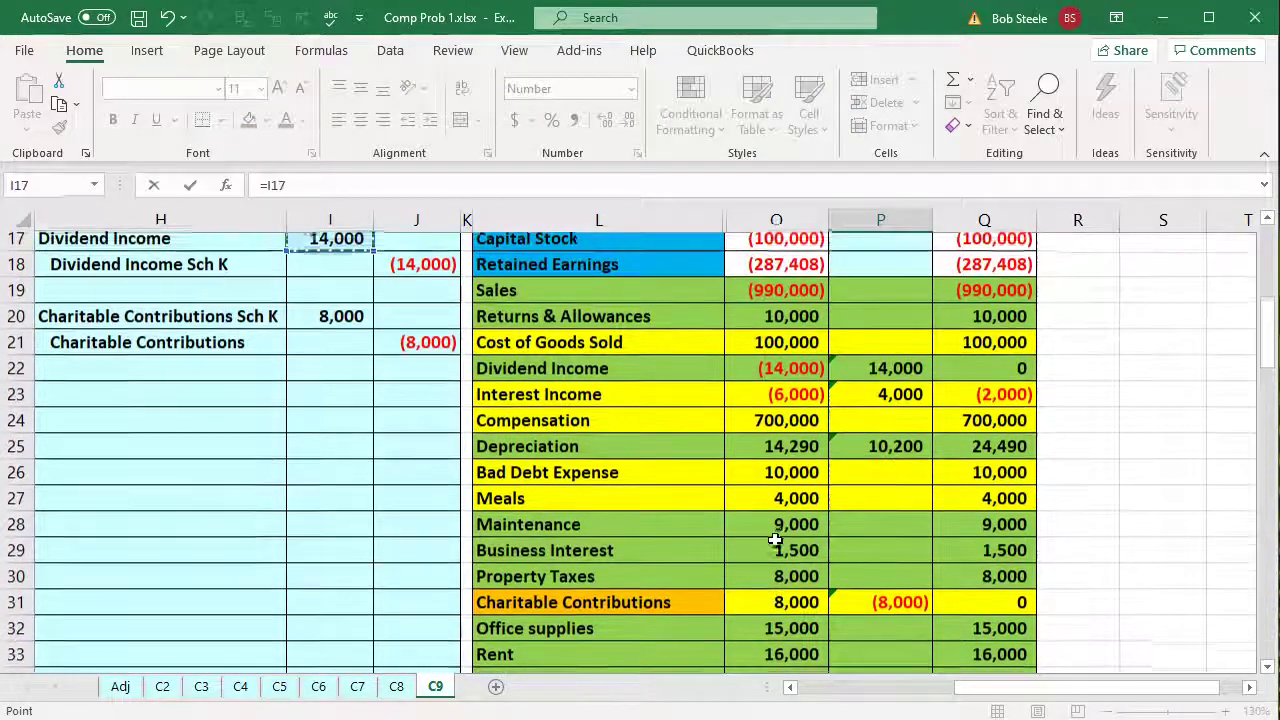
key(Down)
key(Return)
key(Right)
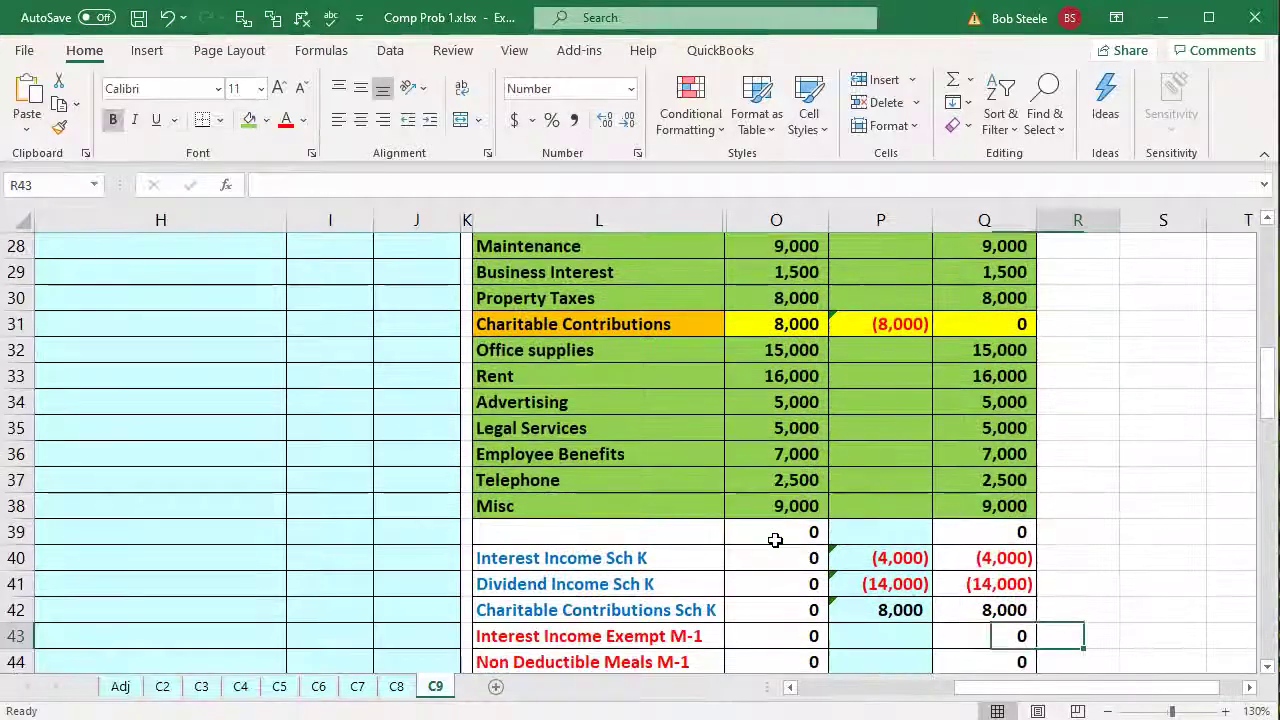
key(Right)
key(Right)
Step: Examine the Book and Tax Page 1 sum formulas in O49 and Q49 and the account rows they cover
scroll(775, 540, down, 3)
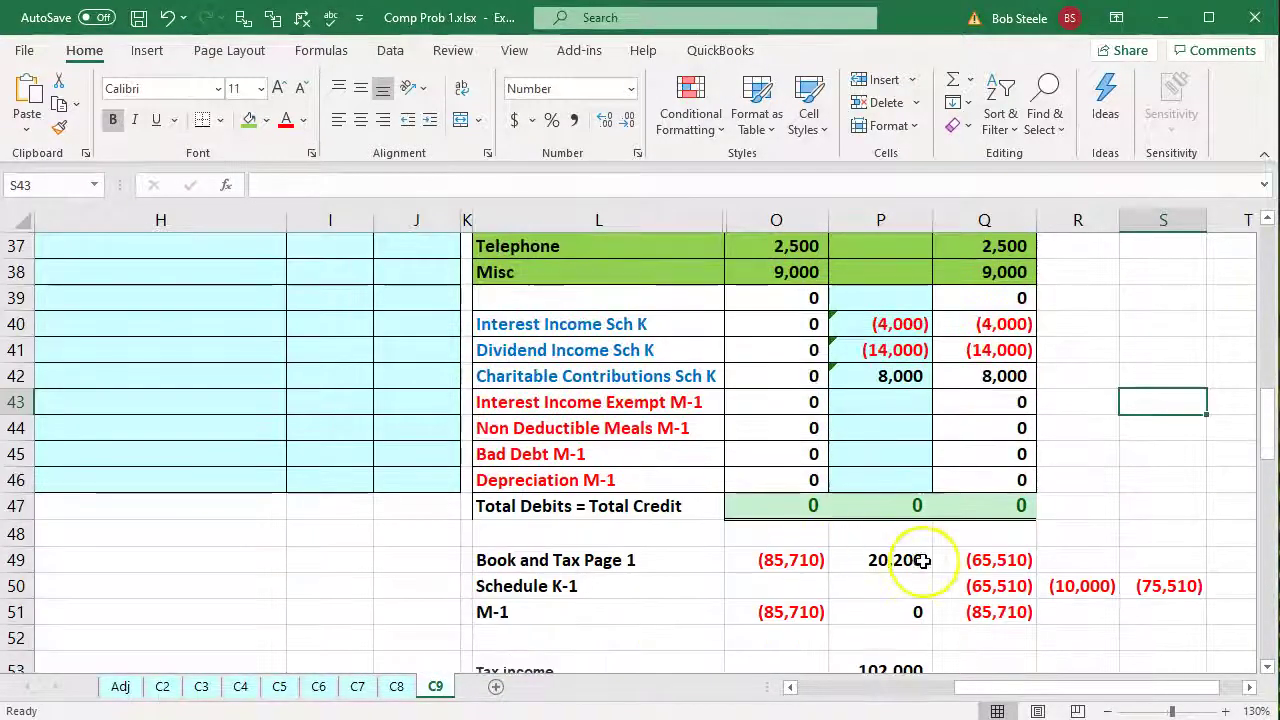
double_click(807, 560)
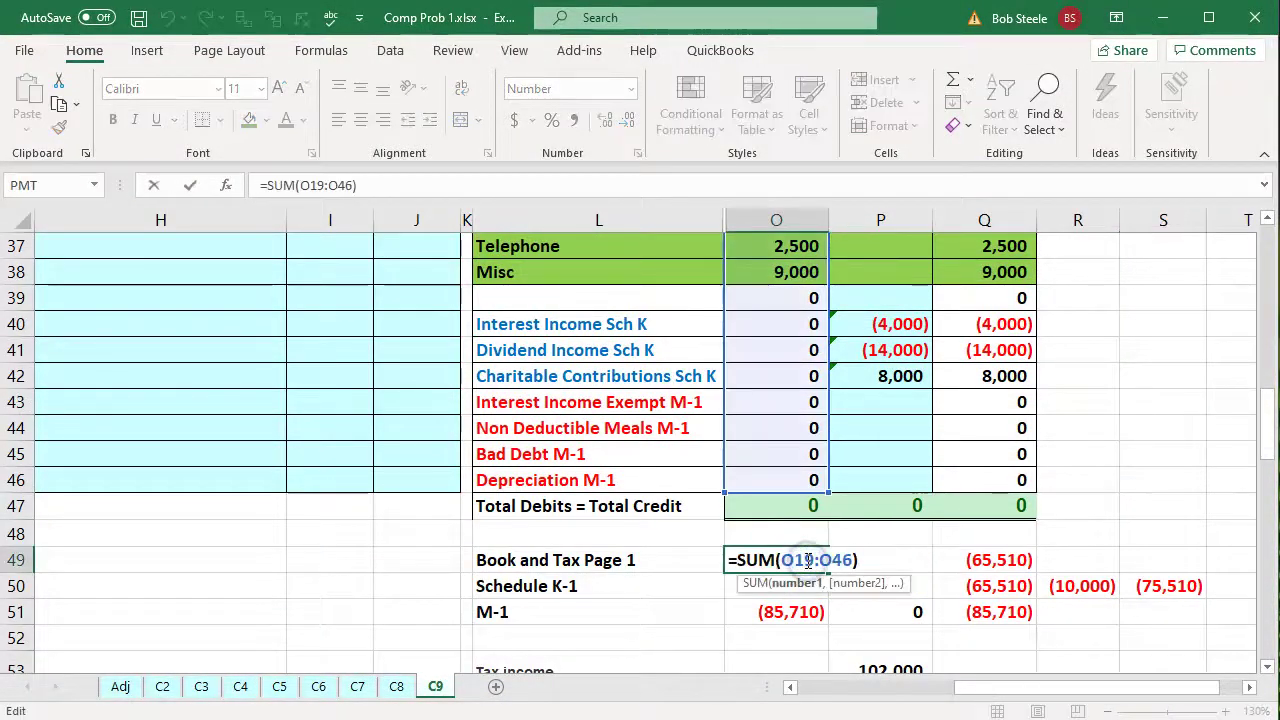
key(Return)
double_click(987, 560)
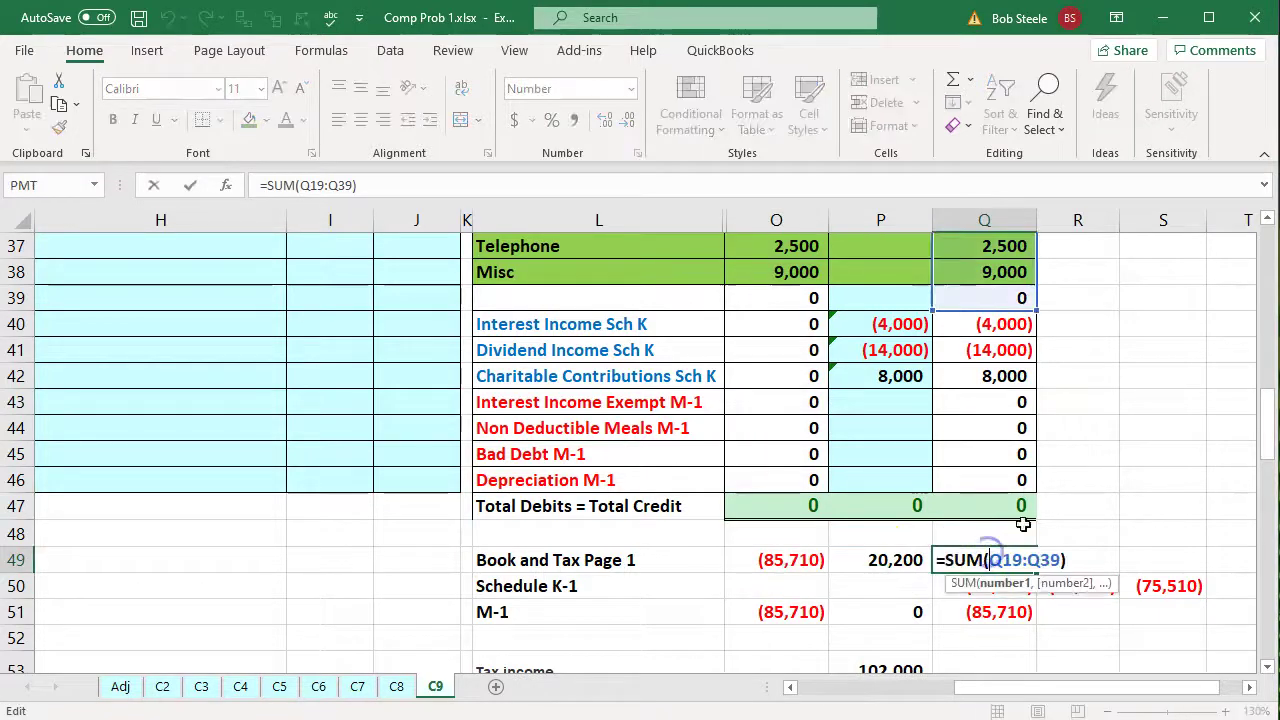
scroll(1037, 491, up, 7)
scroll(1032, 332, down, 4)
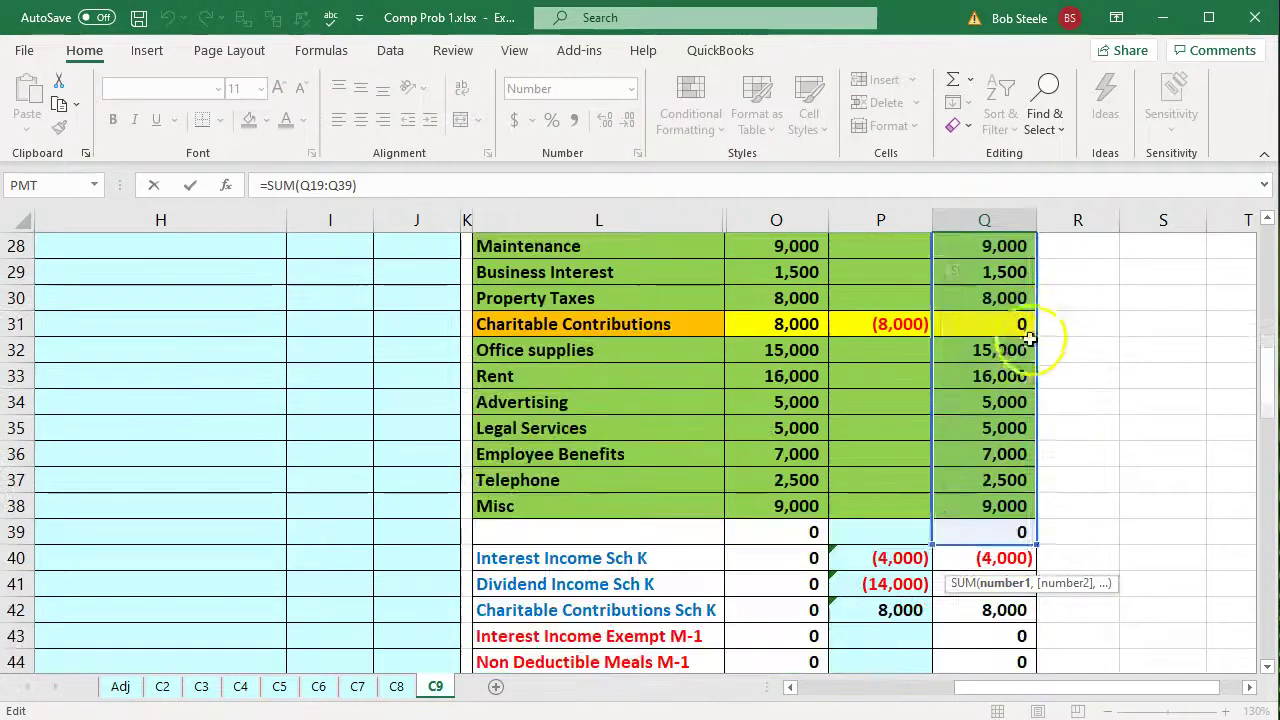
scroll(1060, 491, down, 2)
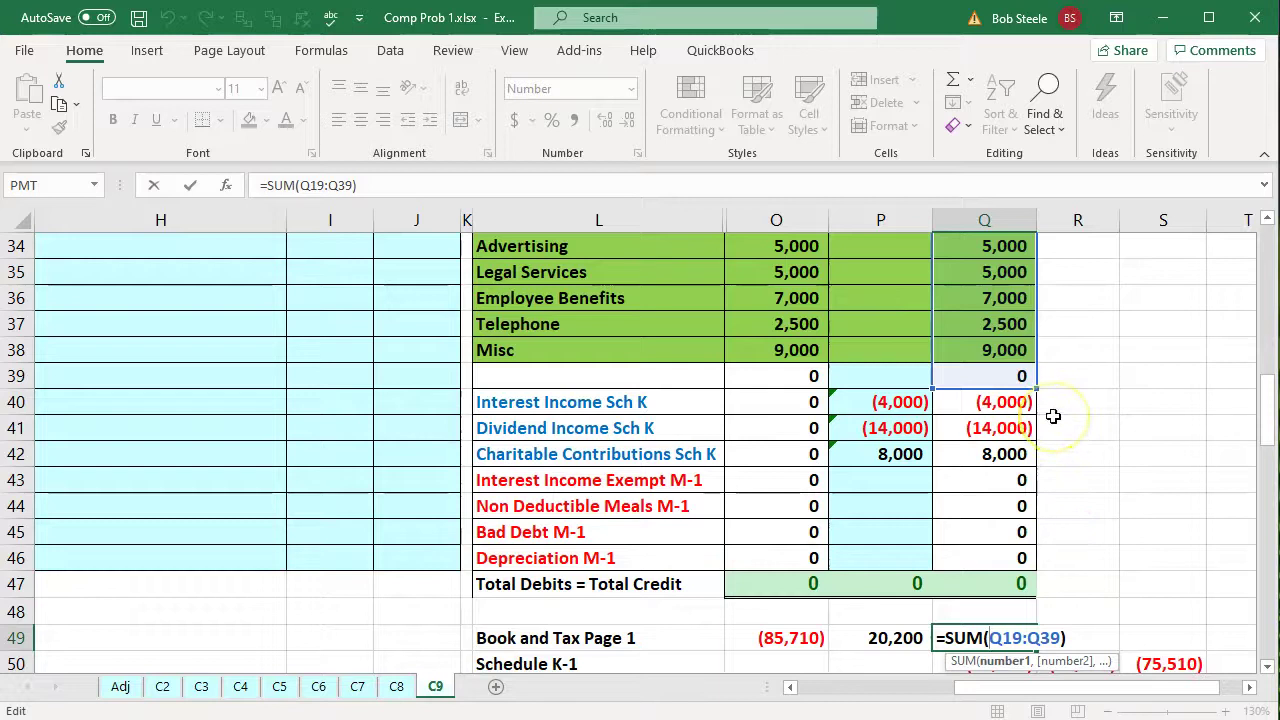
key(Return)
scroll(1054, 417, down, 1)
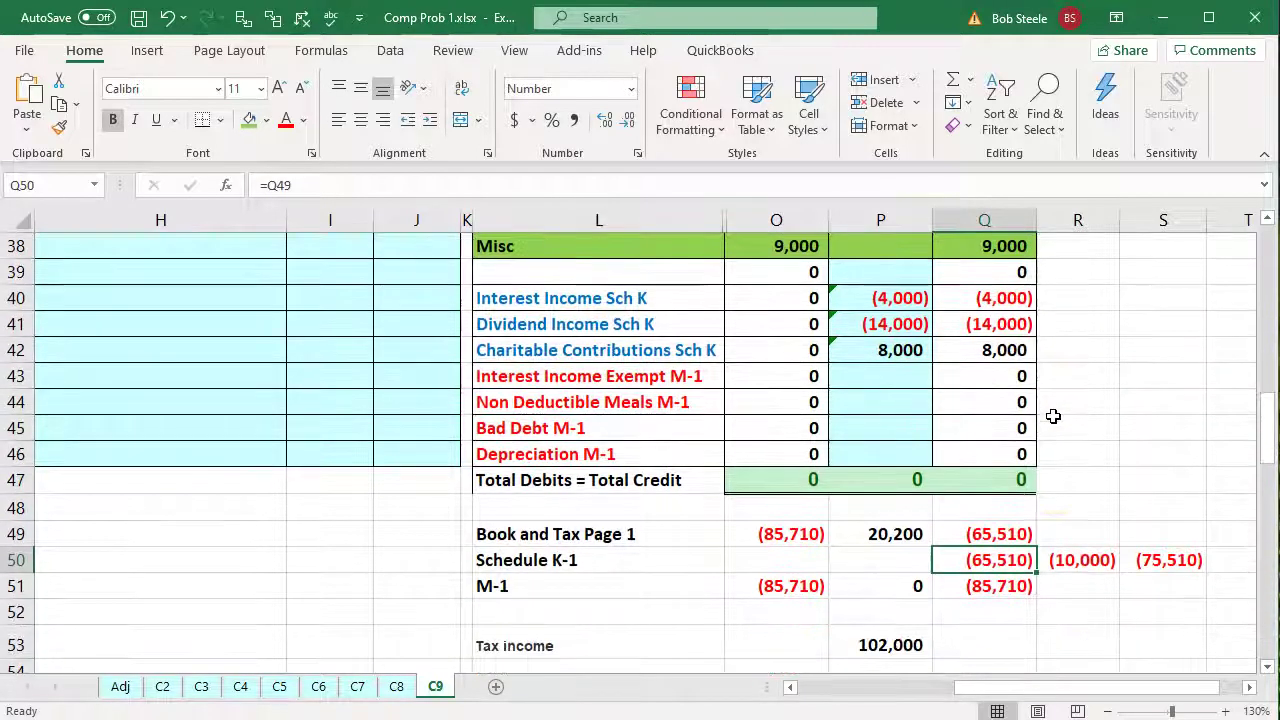
Step: Compare the tax total in Q49 with ordinary business income on line 21 of Form 1120-S page 1 in Lacerte
click(1061, 535)
key(alt+Tab)
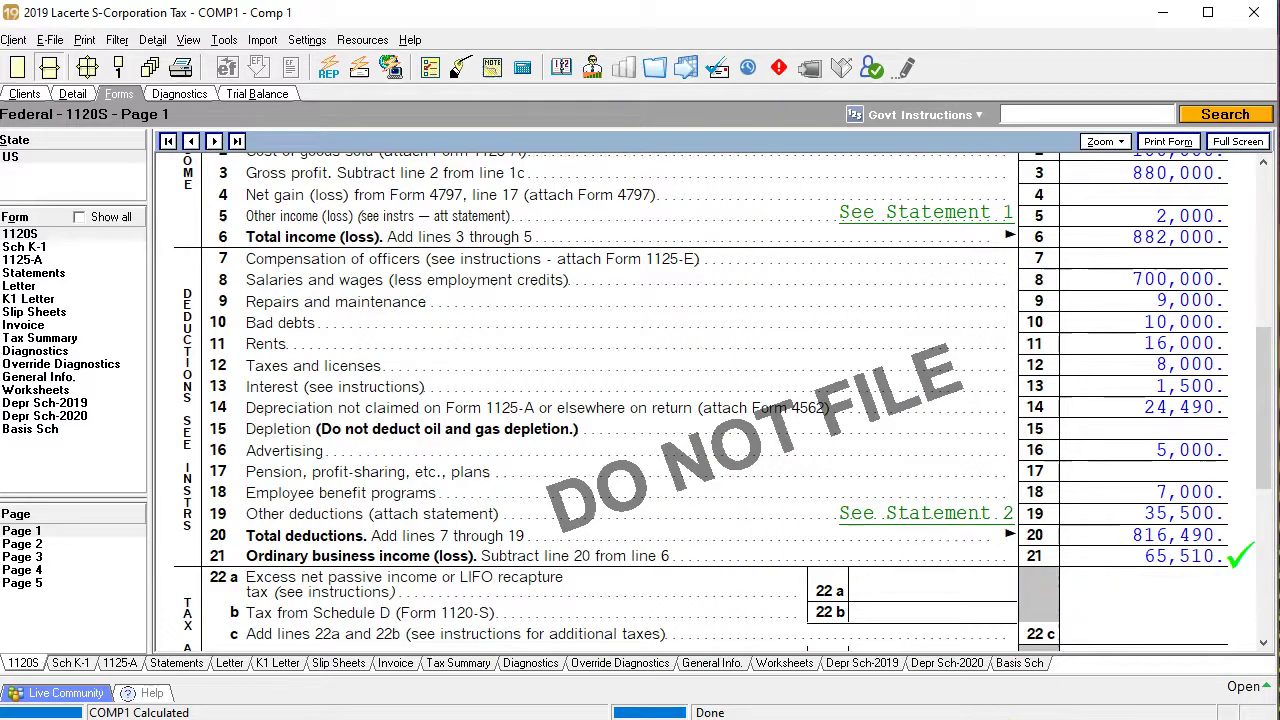
key(alt+Tab)
click(1015, 534)
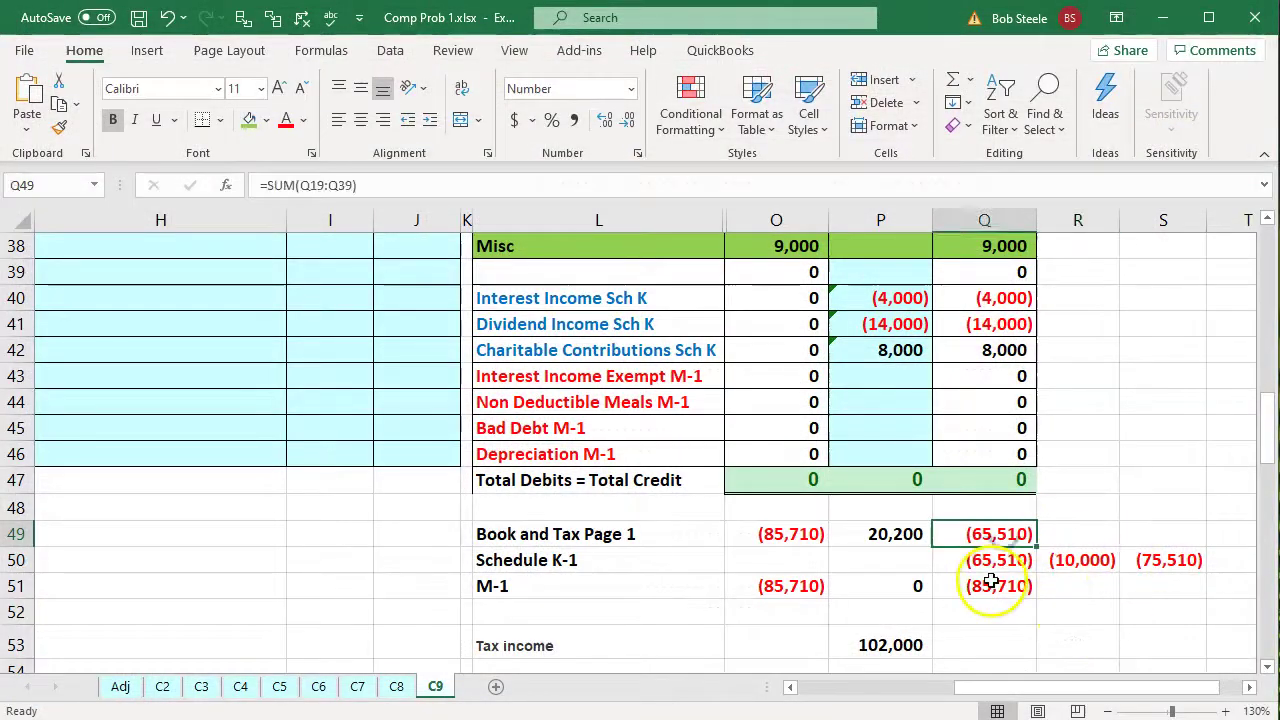
Step: Switch to Lacerte, review Schedule K through charitable contributions on line 12a, and tick off ordinary business income on line 1
key(alt+Tab)
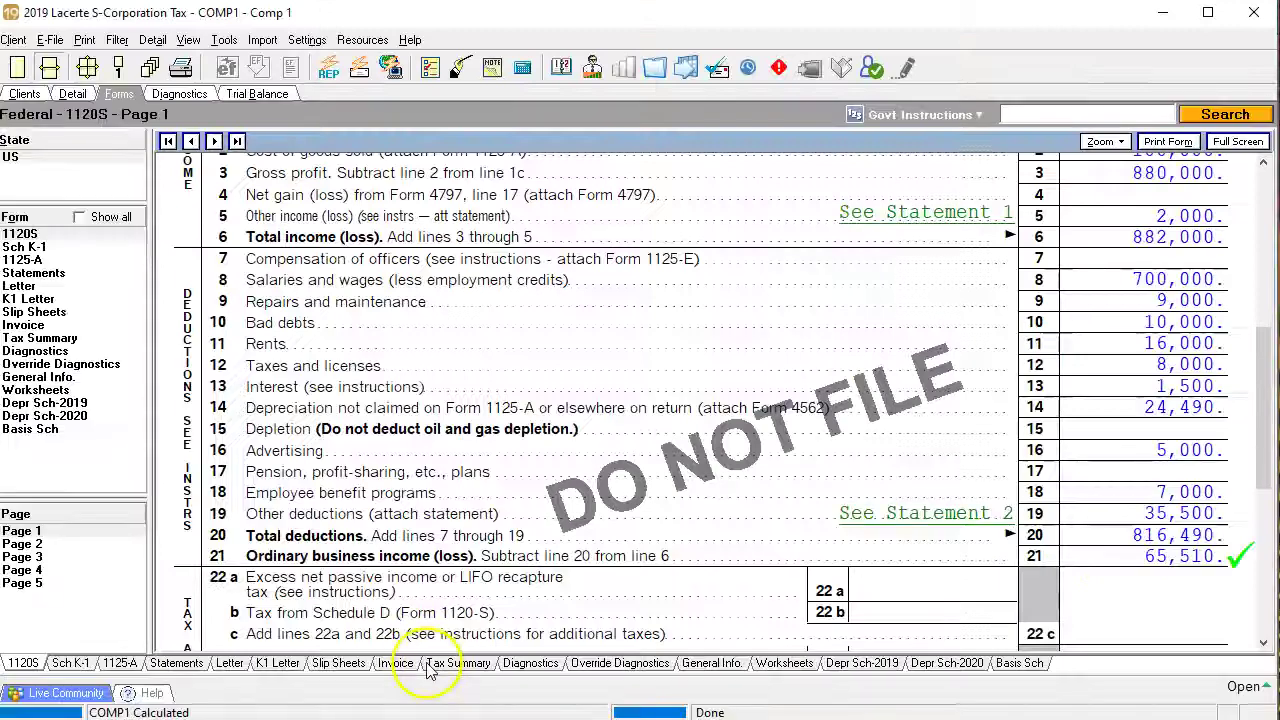
click(30, 557)
scroll(684, 531, down, 10)
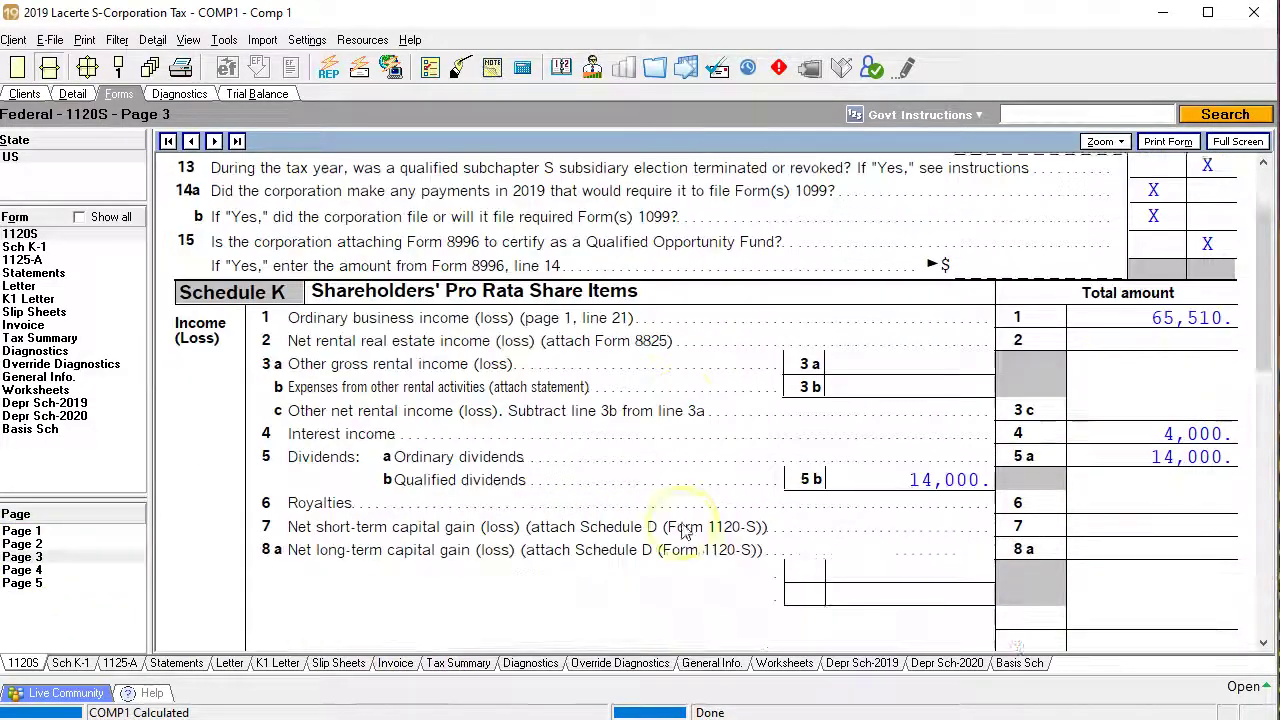
scroll(684, 531, down, 3)
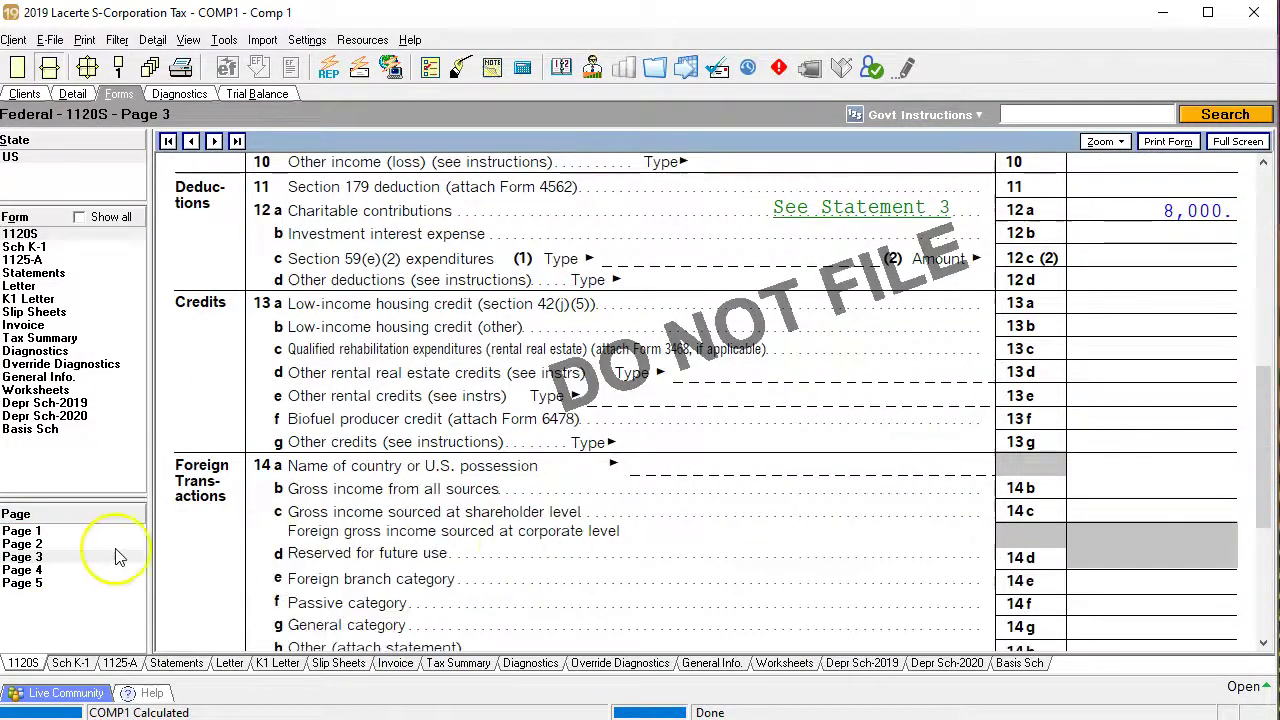
scroll(813, 500, up, 8)
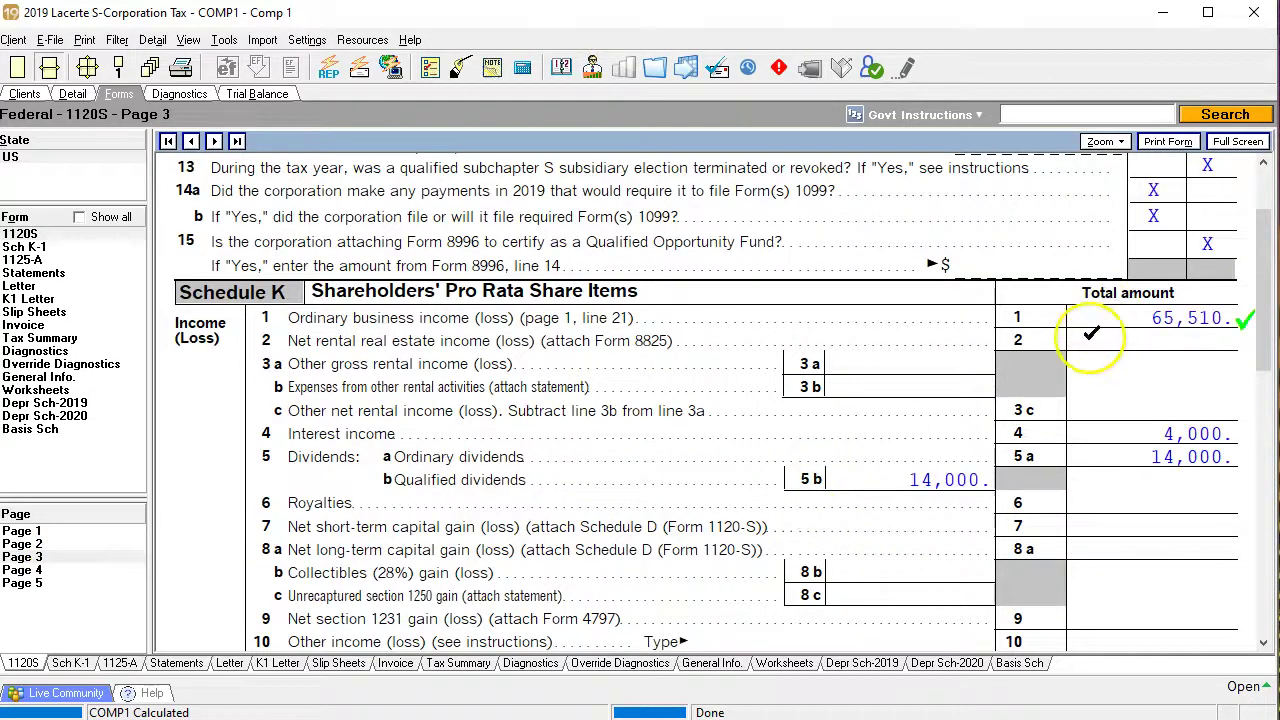
Step: Tick off the income (loss) reconciliation amount on line 18 of Form 1120-S page 4
click(60, 570)
scroll(850, 392, down, 5)
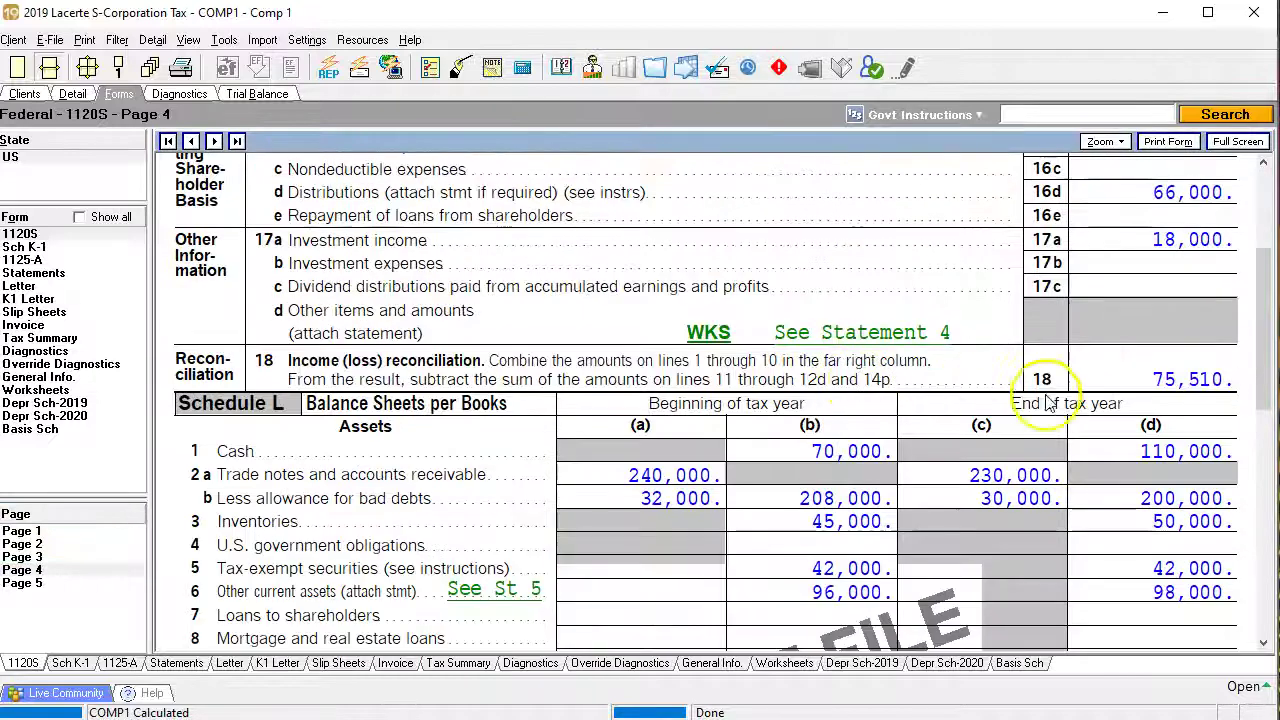
click(1110, 373)
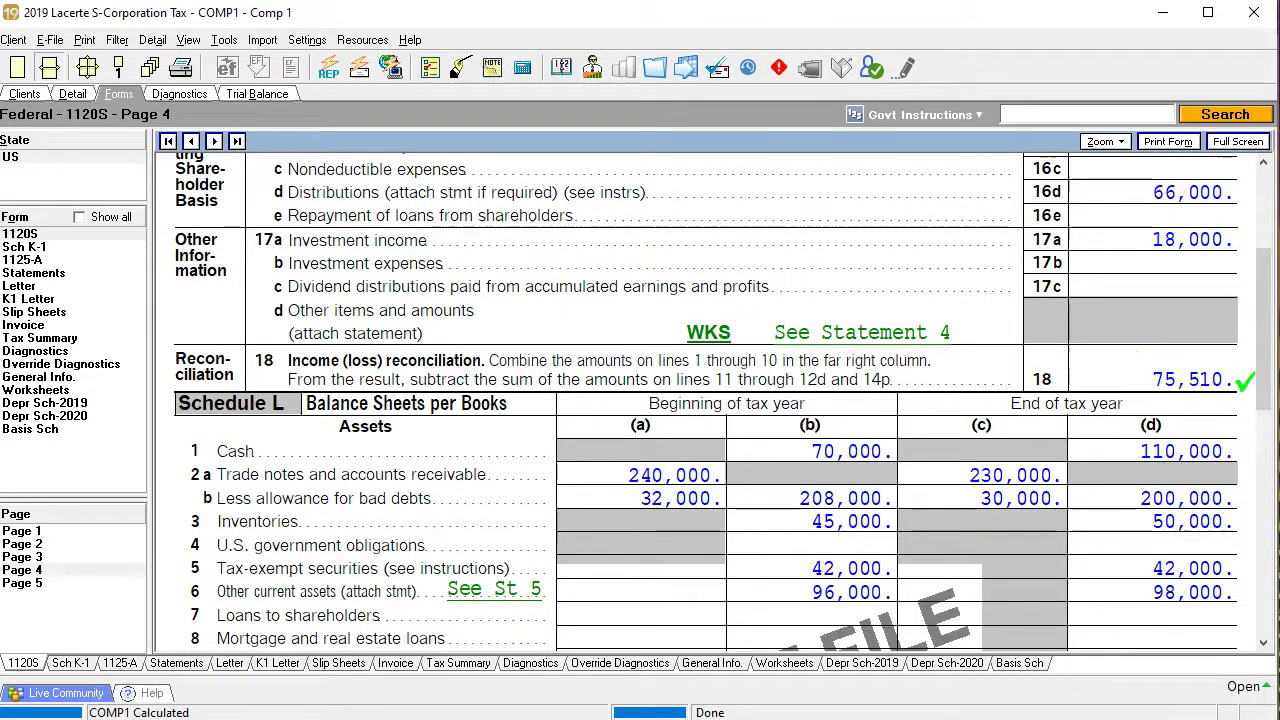
Step: Switch to Excel and check the Schedule K-1 row's formulas in R50 and S50 against the line 18 reconciliation
key(alt+Tab)
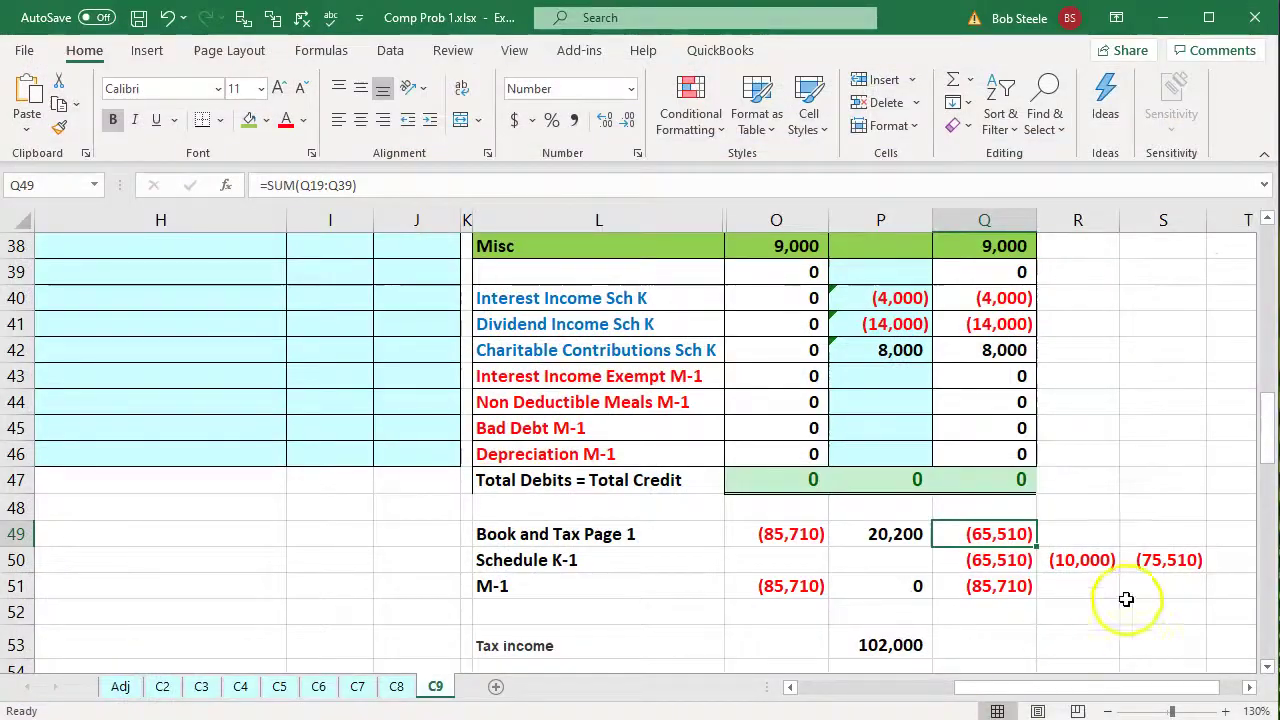
click(1151, 560)
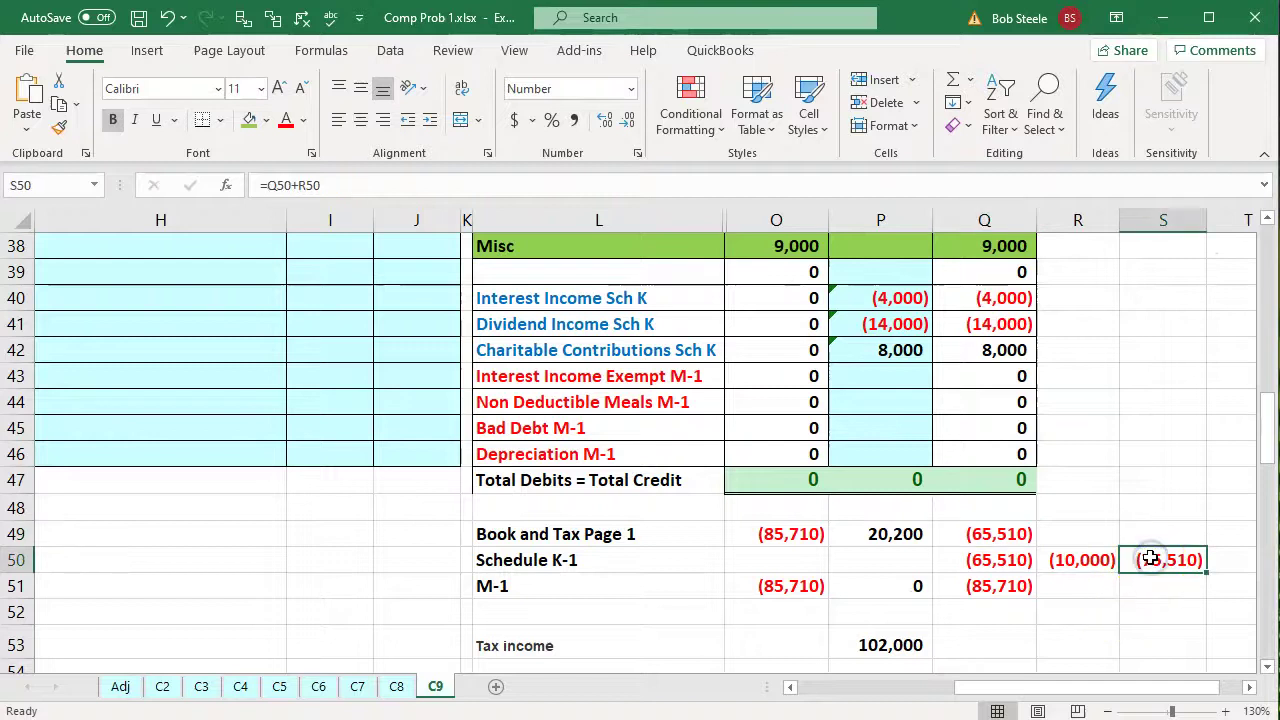
click(1028, 560)
double_click(1084, 561)
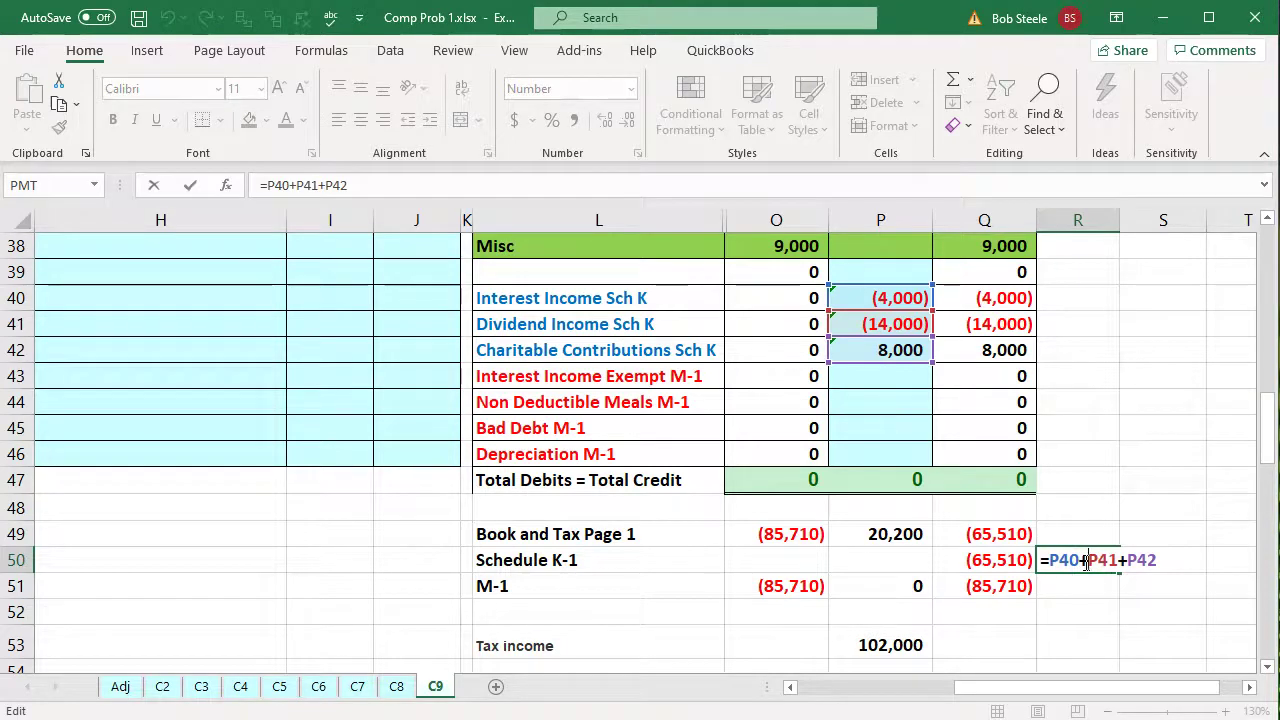
key(Return)
click(1160, 562)
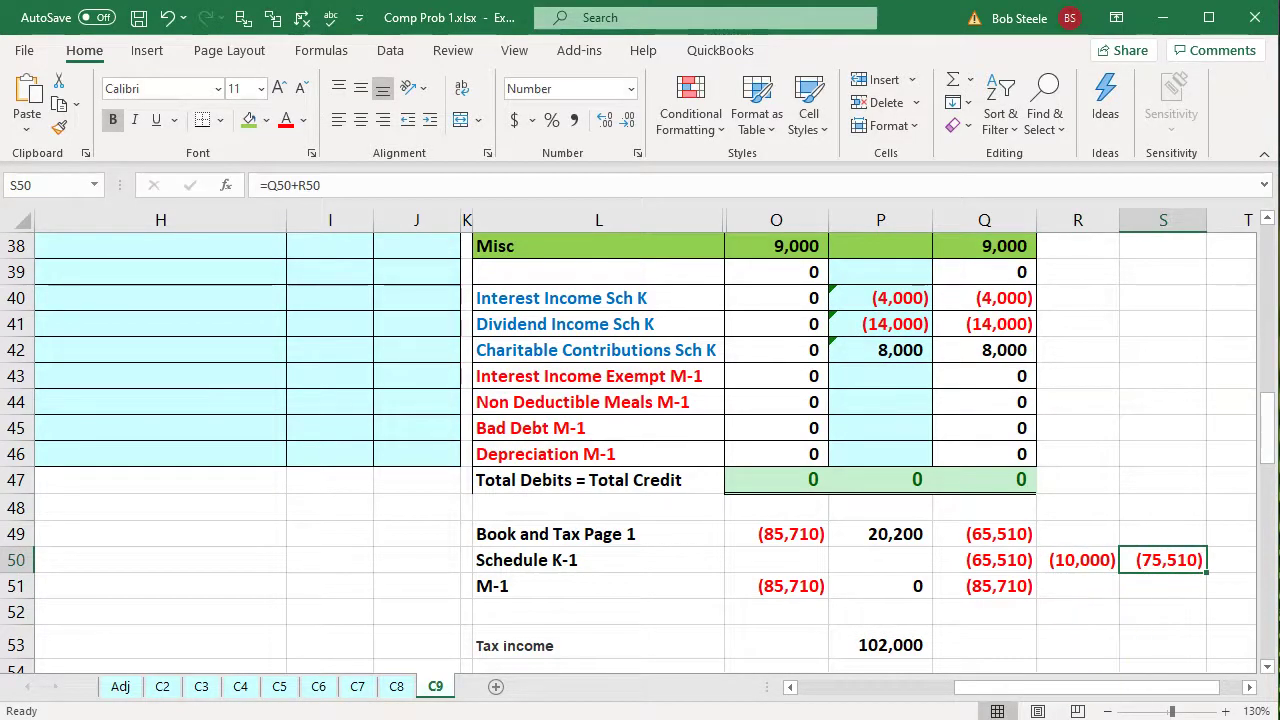
Step: Switch to Lacerte and review the Schedule L assets, liabilities and shareholders' equity through line 27
key(alt+Tab)
scroll(698, 603, down, 5)
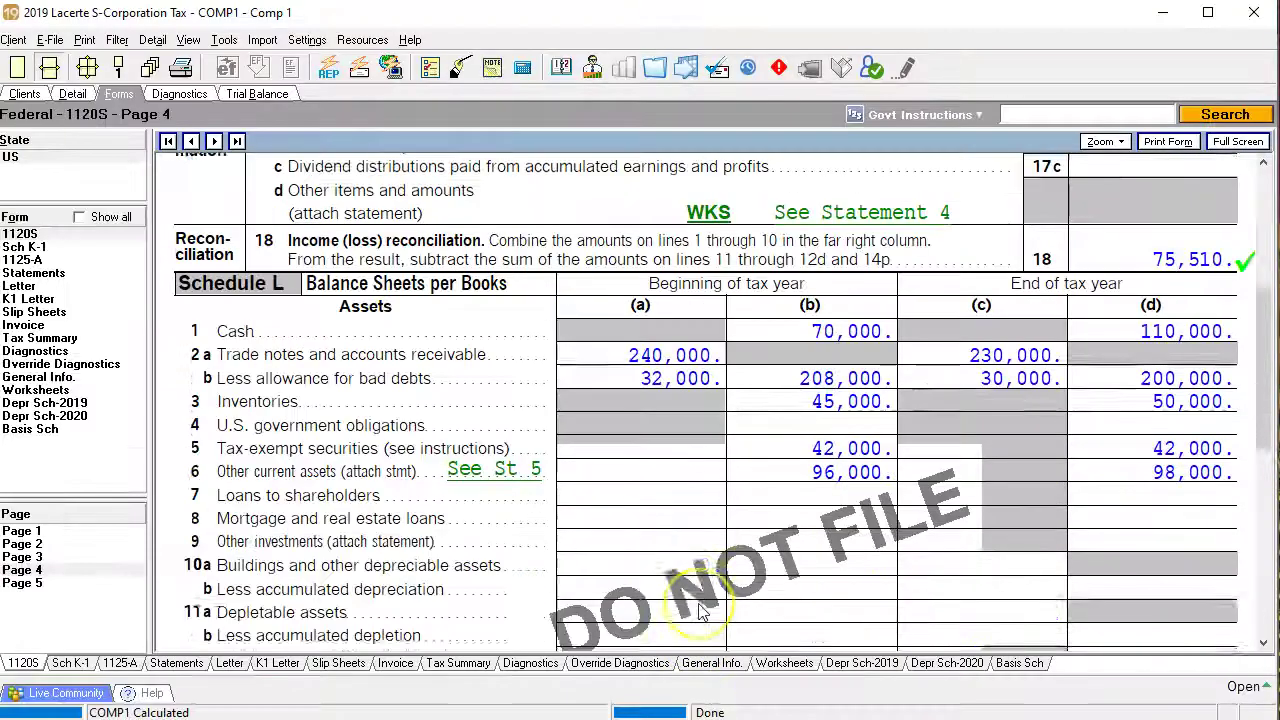
scroll(698, 603, down, 4)
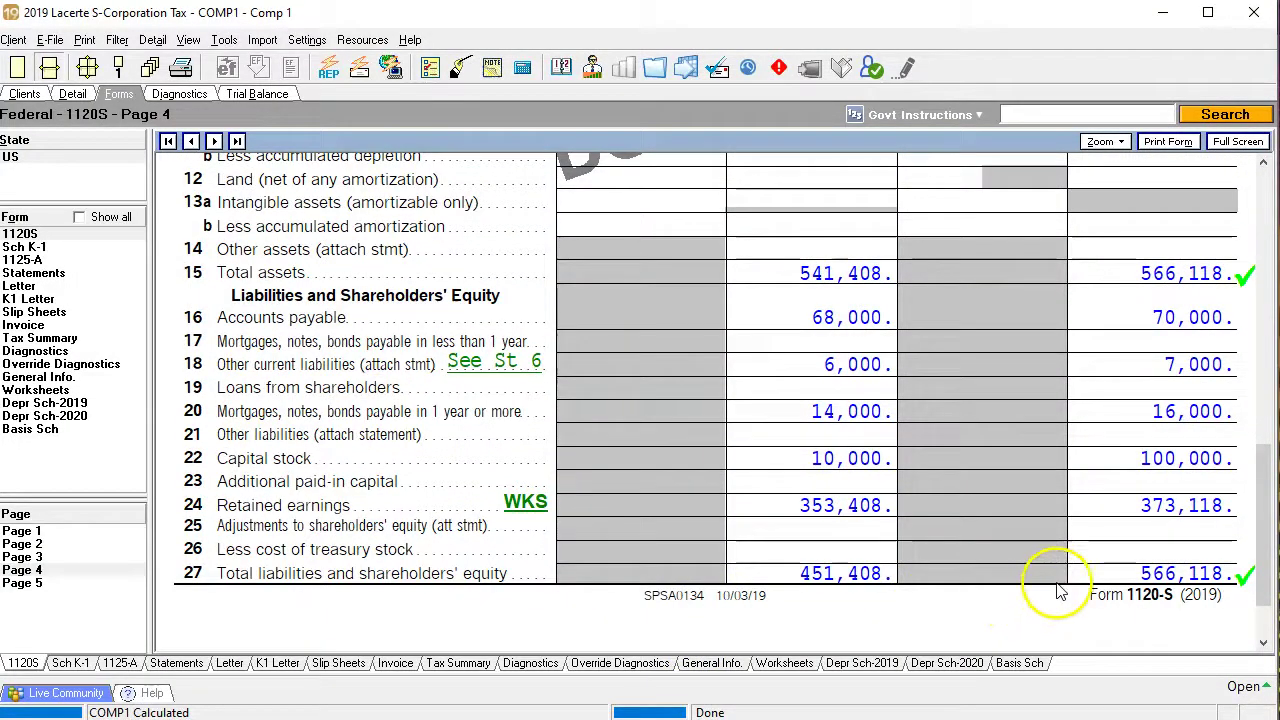
Step: Open Form 1120-S page 5 and compare Schedule M-1 lines 1 and 8 with cells O49 and S50 in Excel
click(22, 583)
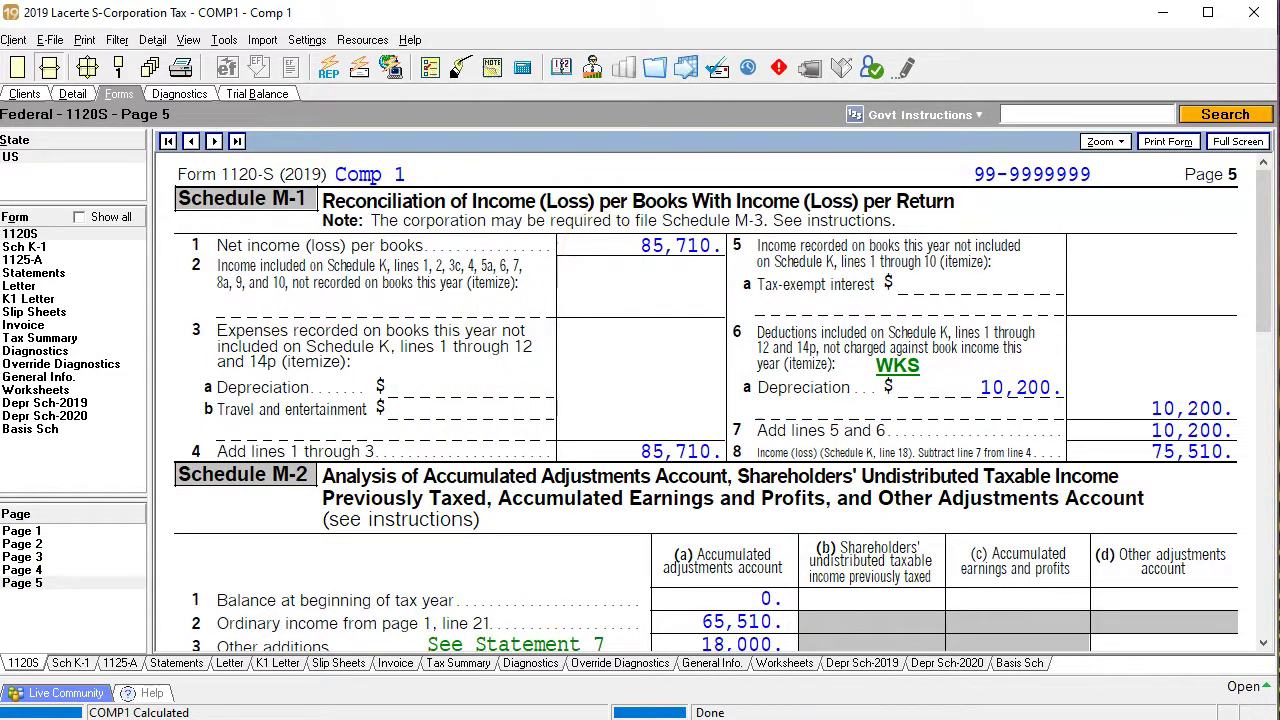
key(alt+Tab)
click(785, 534)
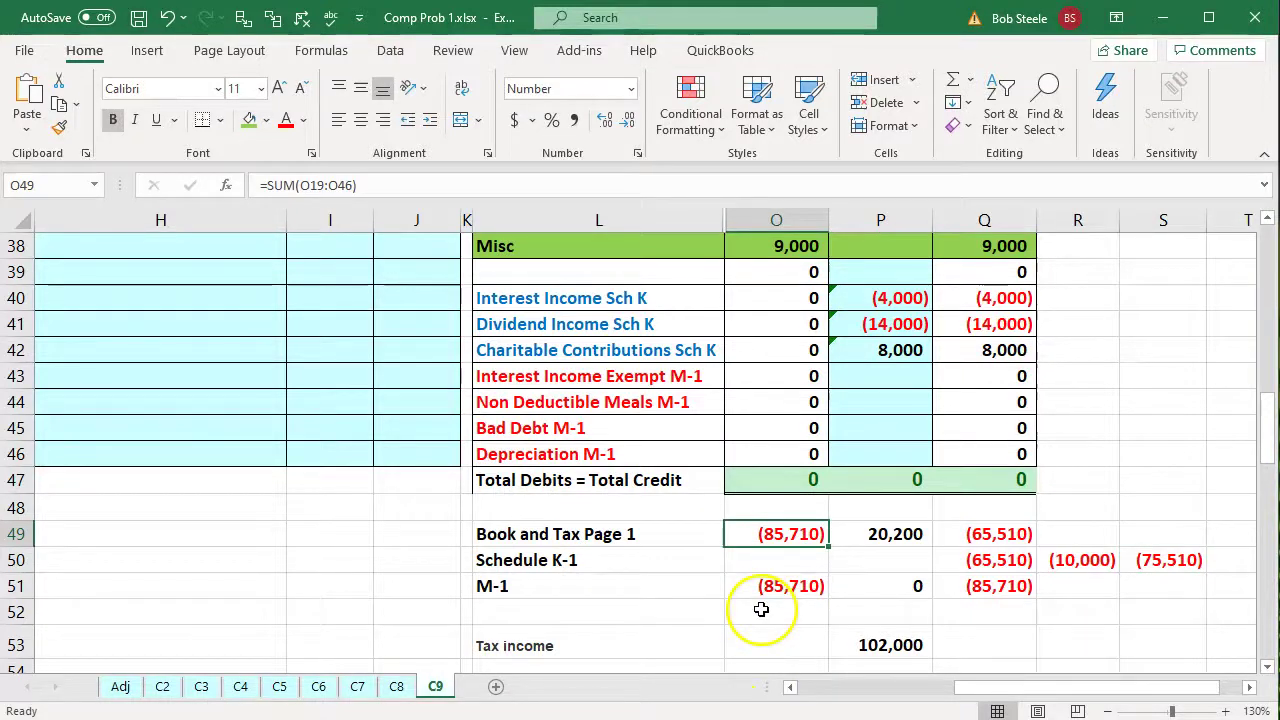
key(alt+Tab)
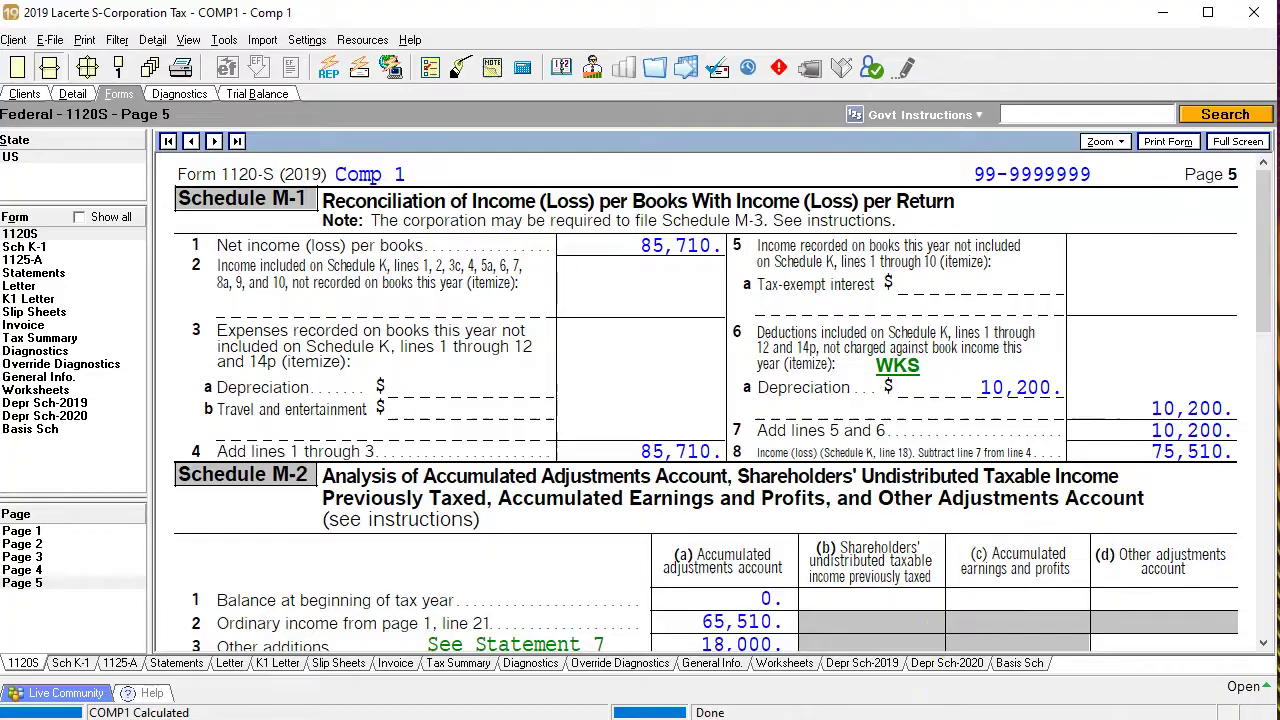
key(alt+Tab)
click(1160, 560)
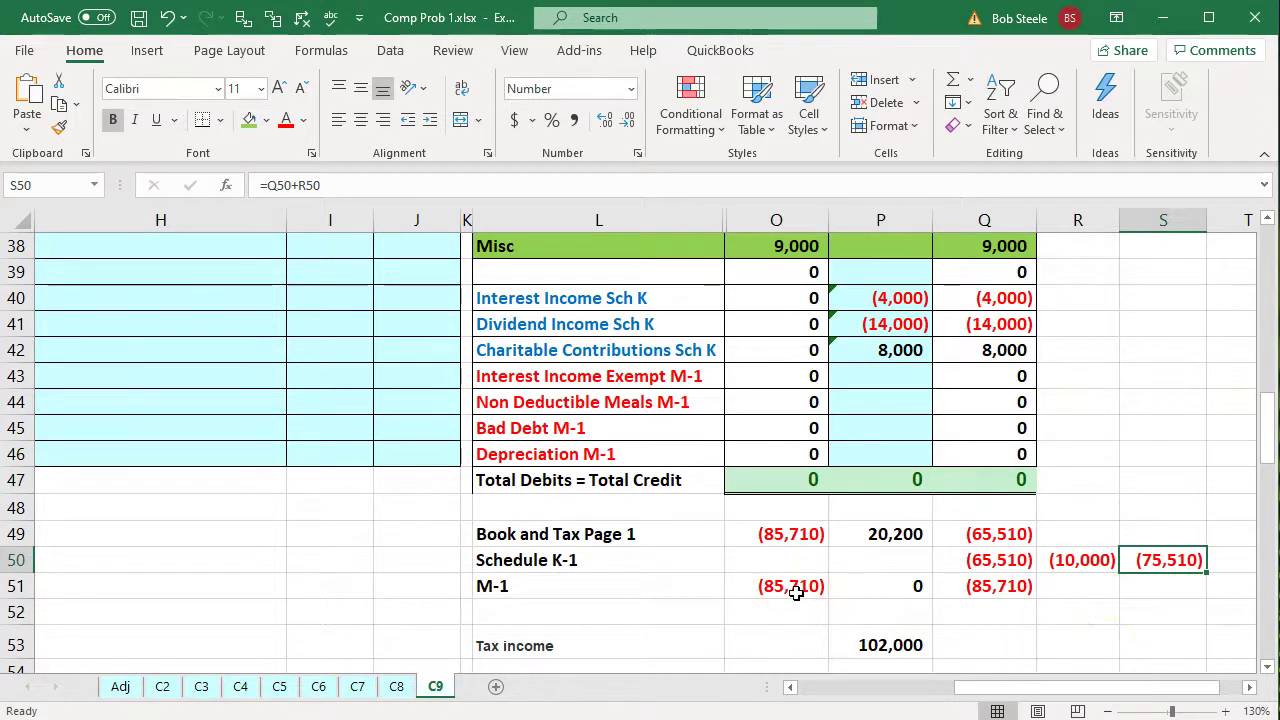
Step: Remove the green fill from the Sales and Returns & Allowances rows, L19:Q20, in the trial balance
click(672, 612)
scroll(668, 609, up, 7)
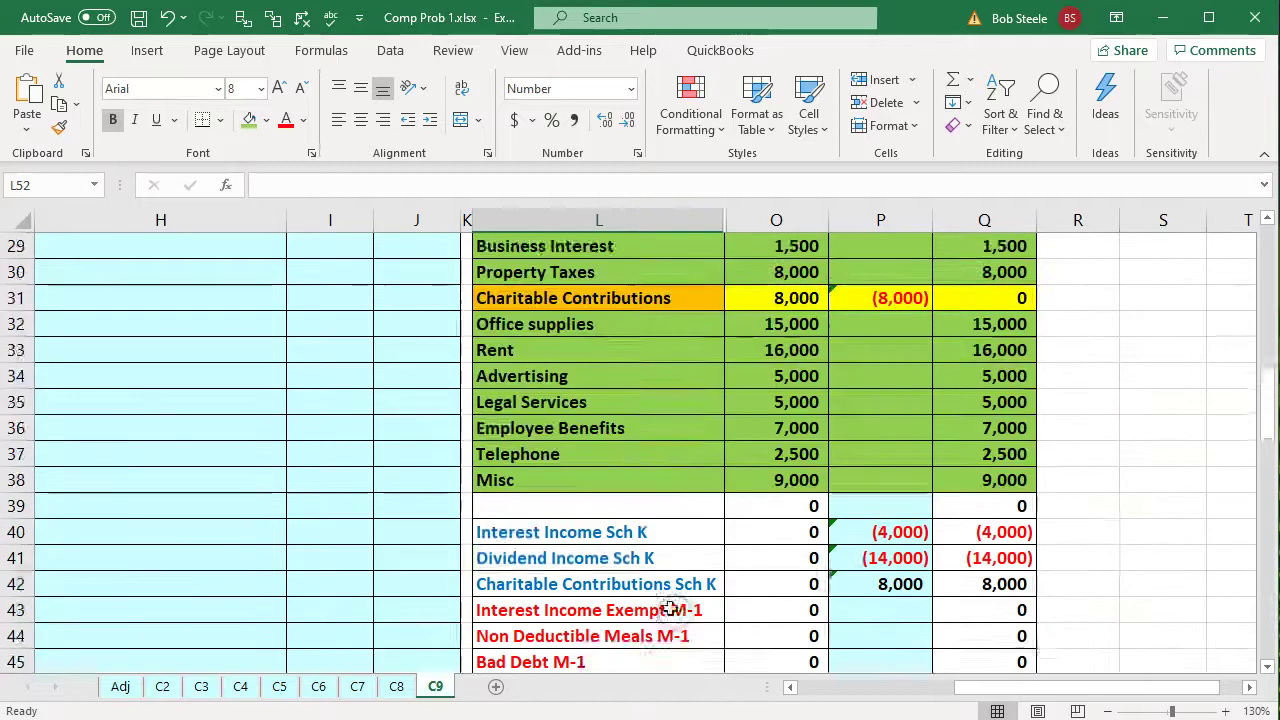
scroll(670, 609, down, 1)
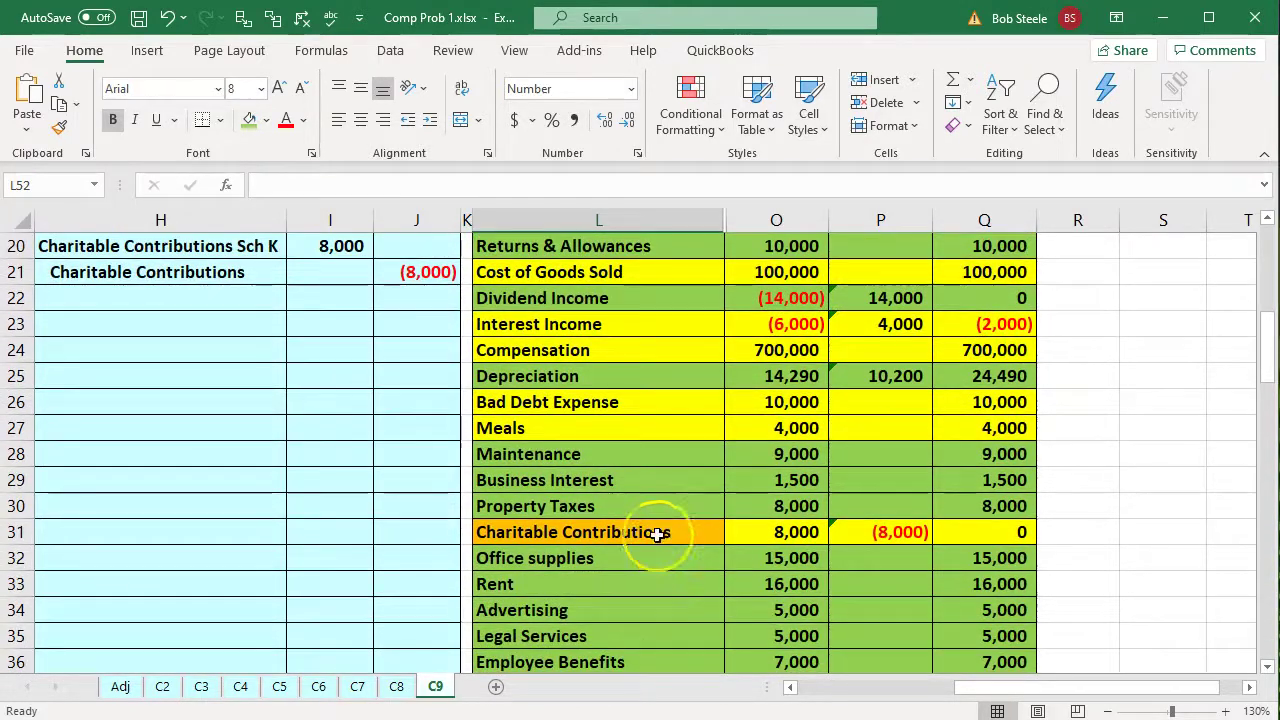
scroll(657, 535, up, 3)
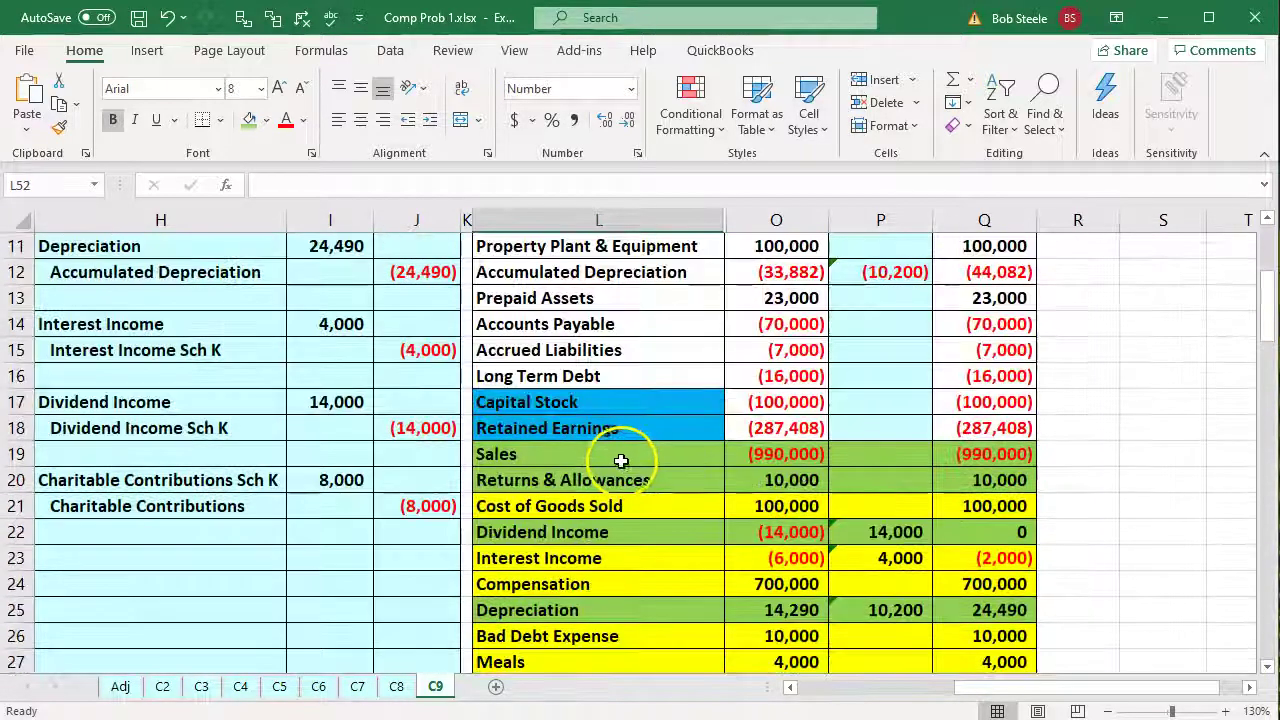
drag(618, 459, 1011, 479)
right_click(990, 484)
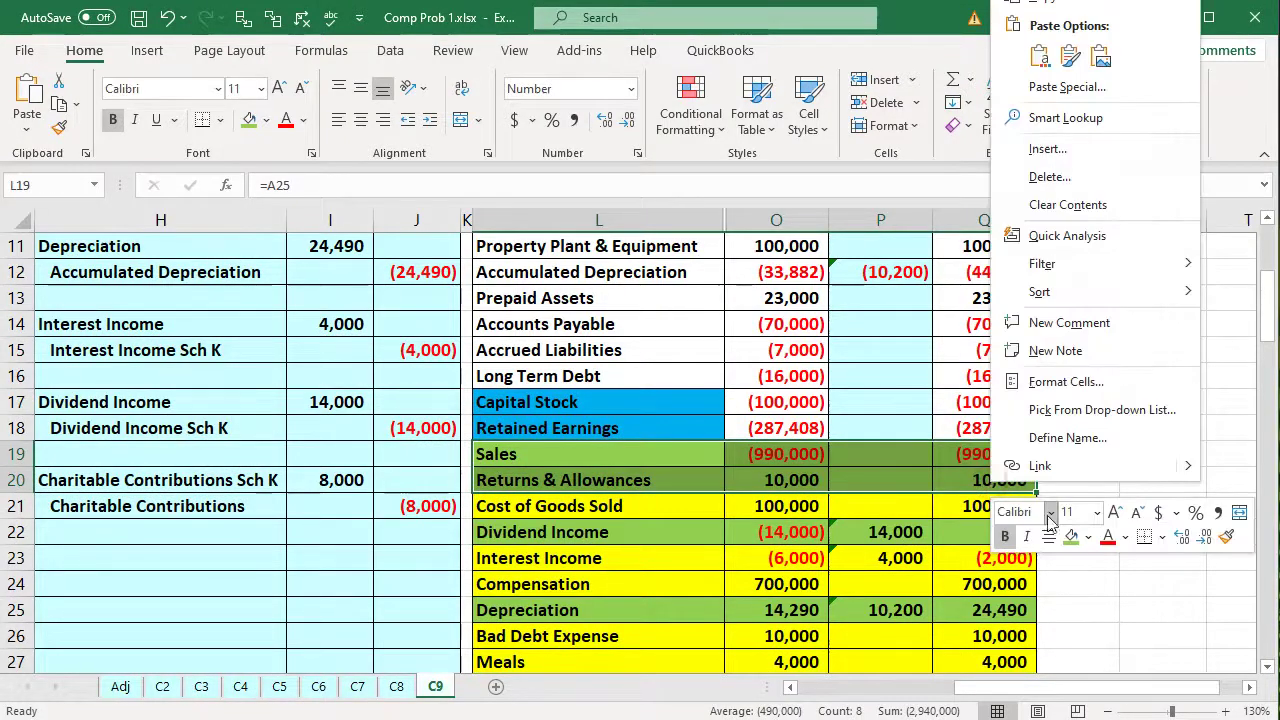
click(1089, 537)
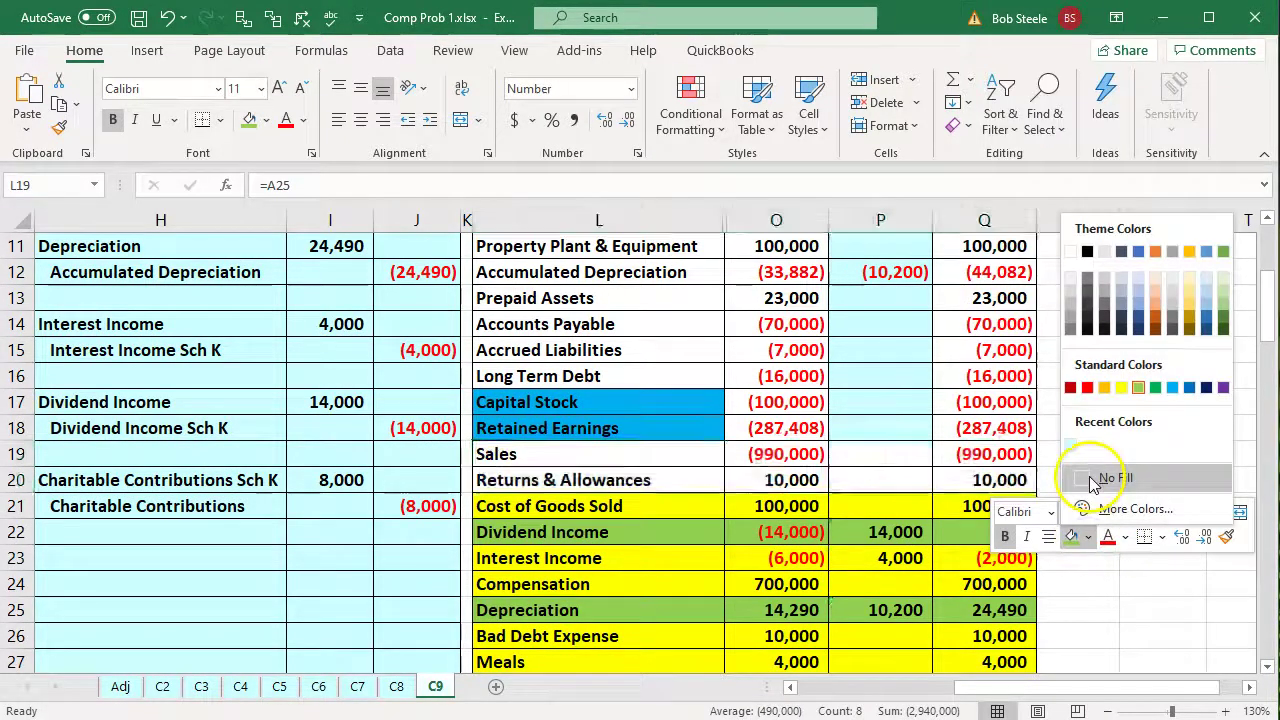
click(1108, 478)
Step: Remove the green fill from the Dividend Income row and the Depreciation row, columns L through Q
drag(590, 530, 957, 534)
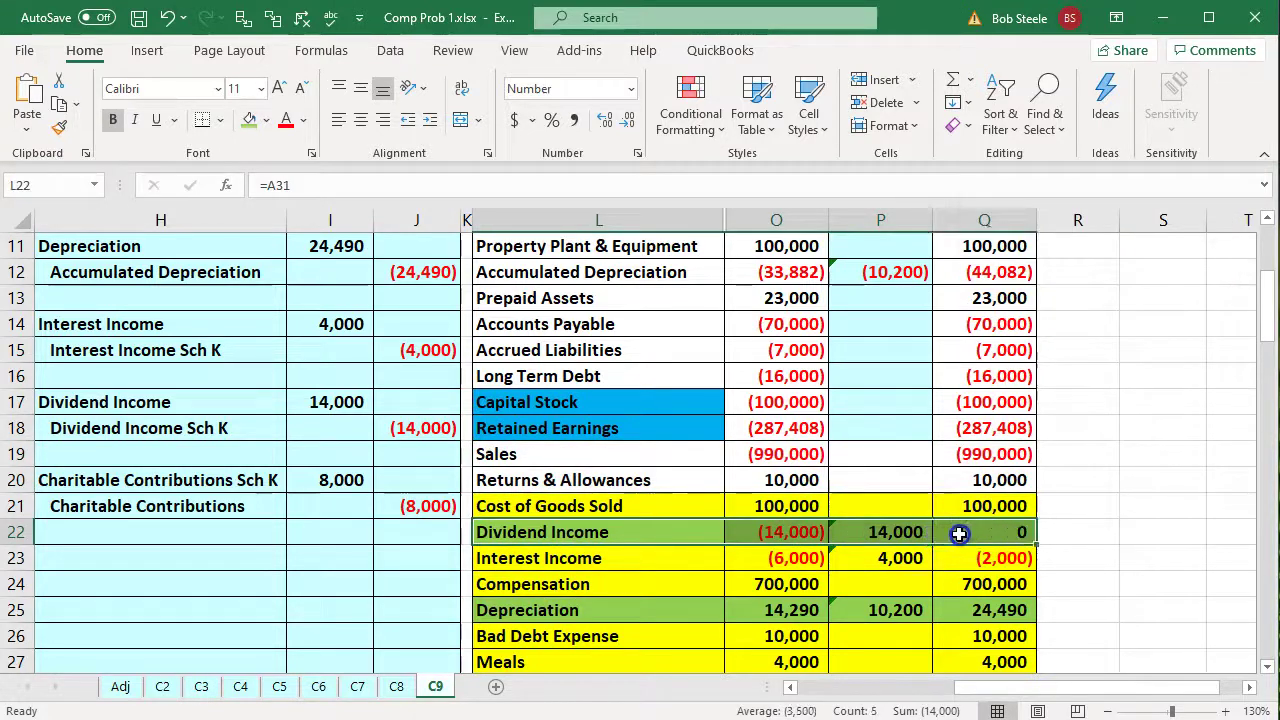
right_click(957, 534)
click(1040, 589)
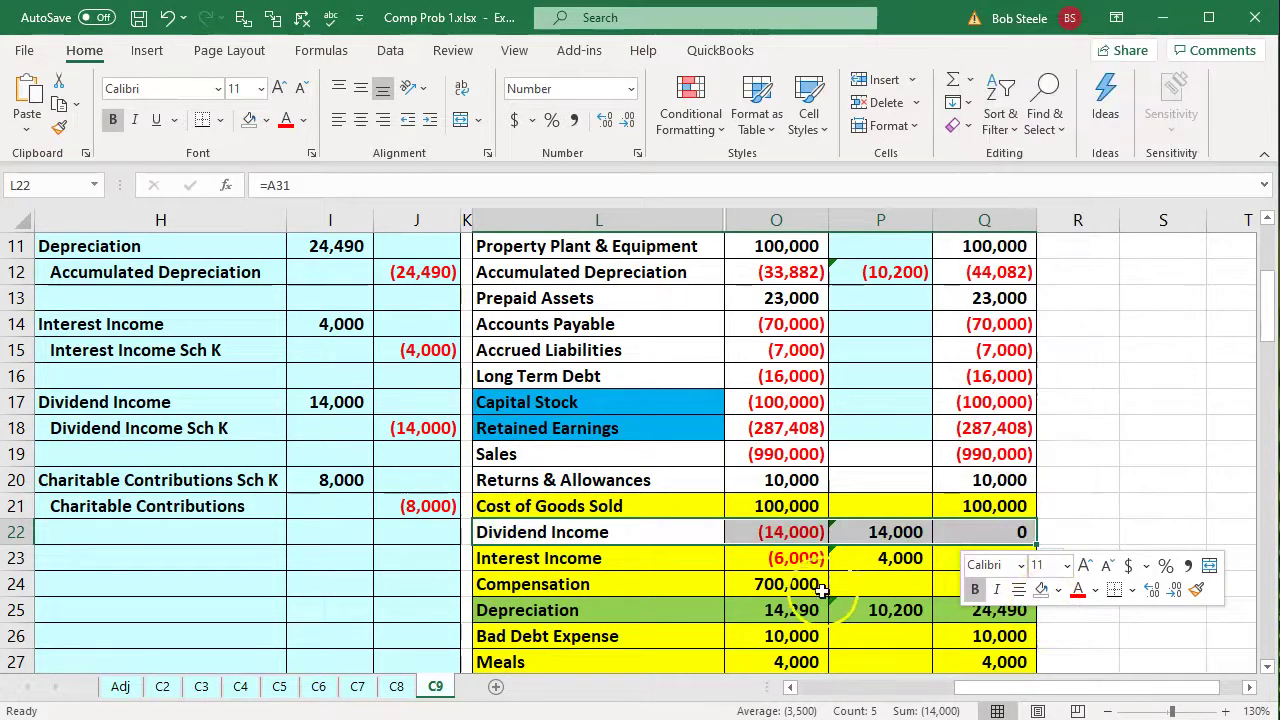
drag(590, 610, 959, 614)
right_click(959, 612)
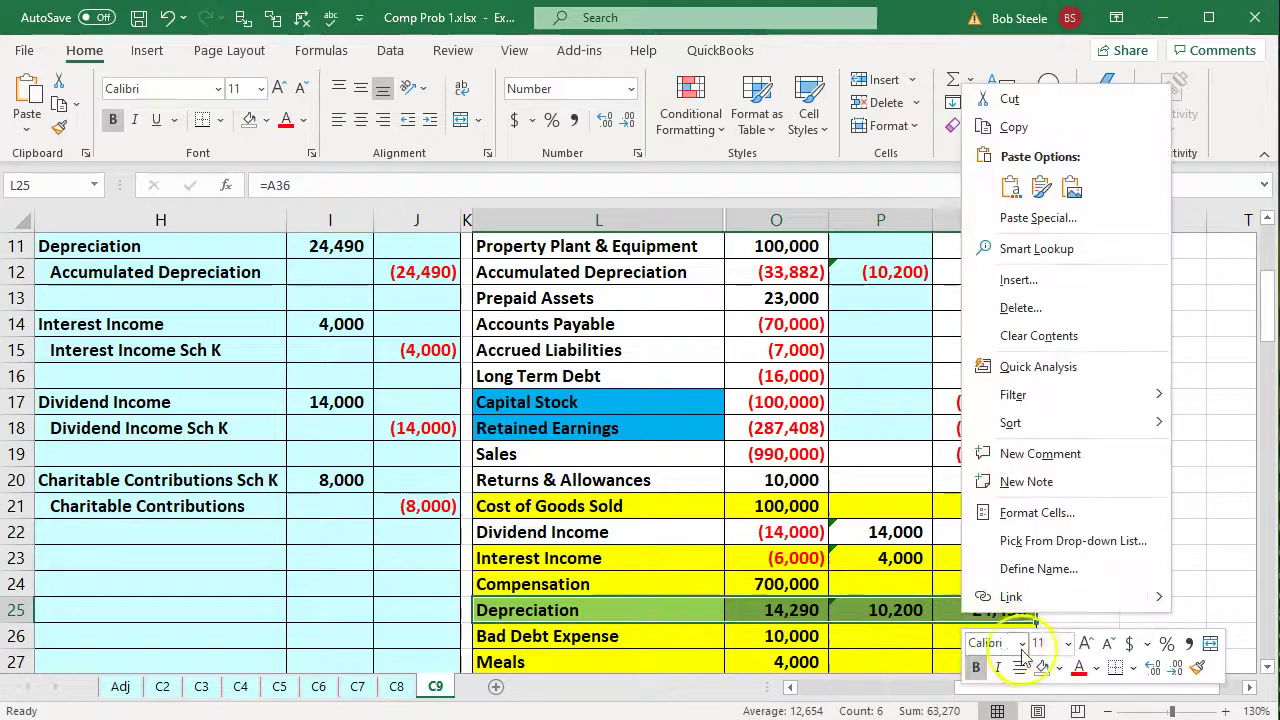
click(1043, 666)
click(771, 560)
Step: Remove the green fill from the Maintenance, Business Interest and Property Taxes rows, L28:Q30
scroll(768, 565, down, 5)
scroll(657, 423, up, 1)
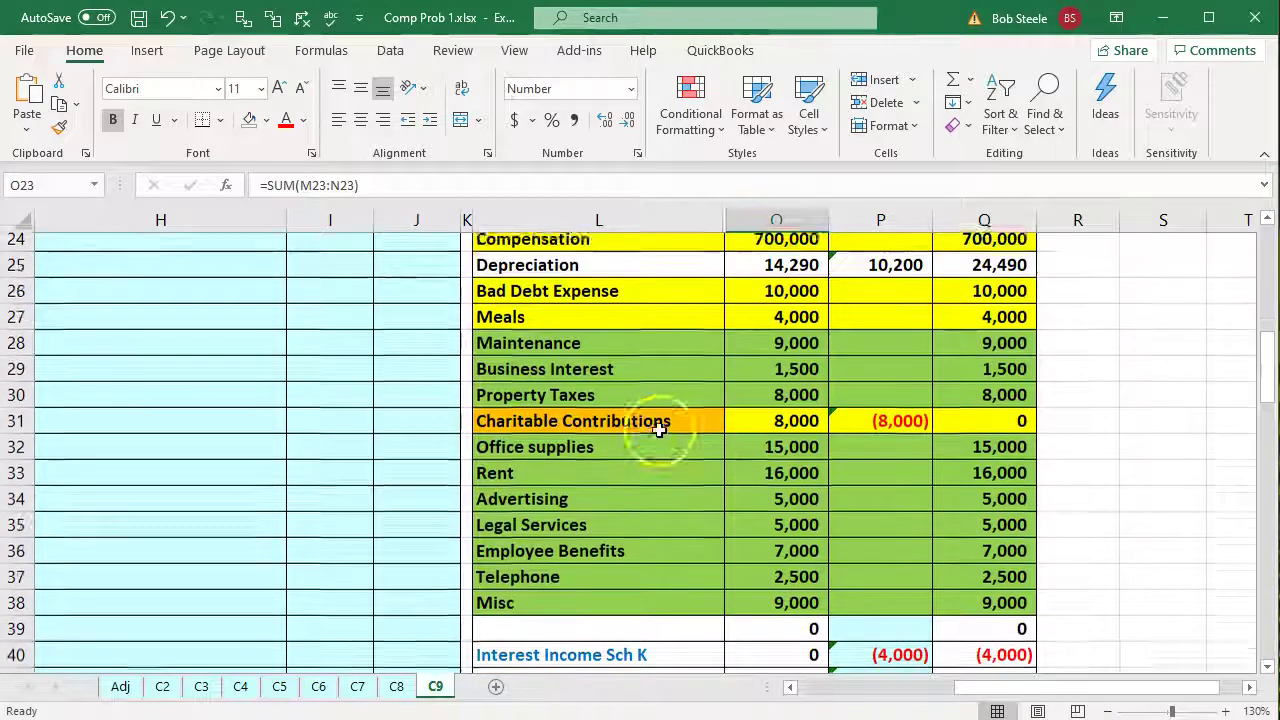
drag(611, 376, 990, 420)
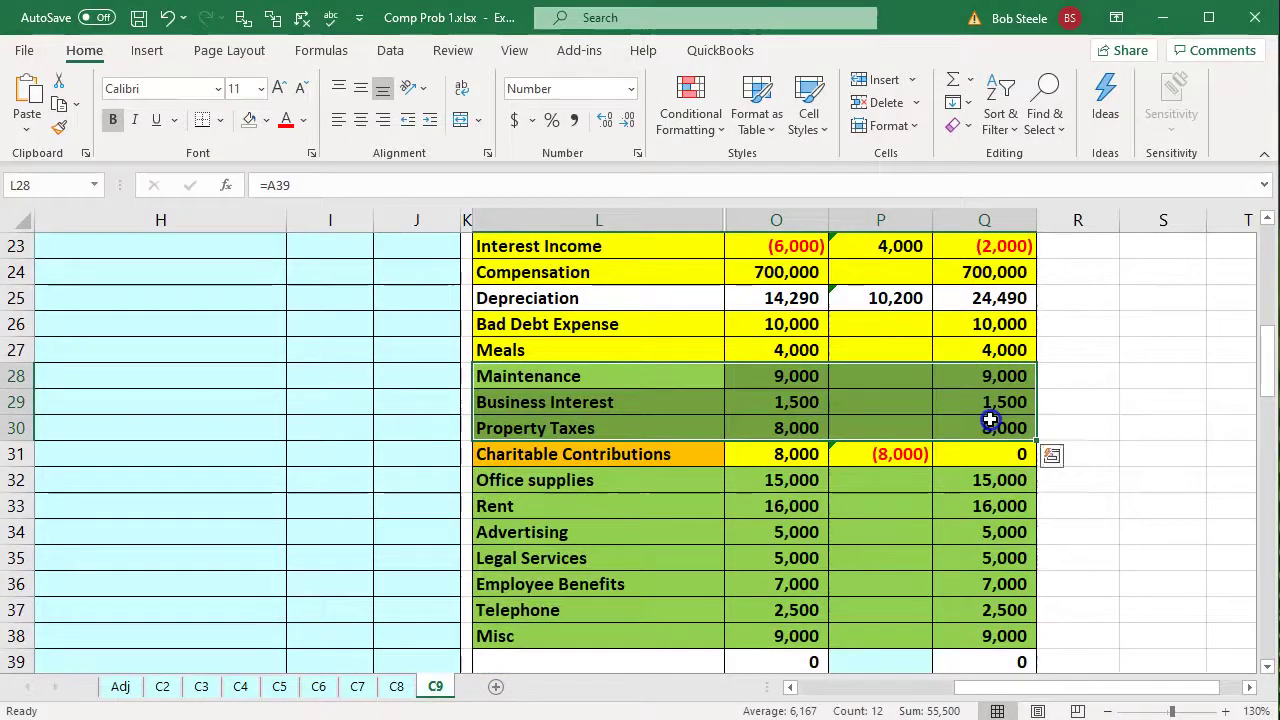
right_click(705, 412)
click(788, 469)
click(588, 560)
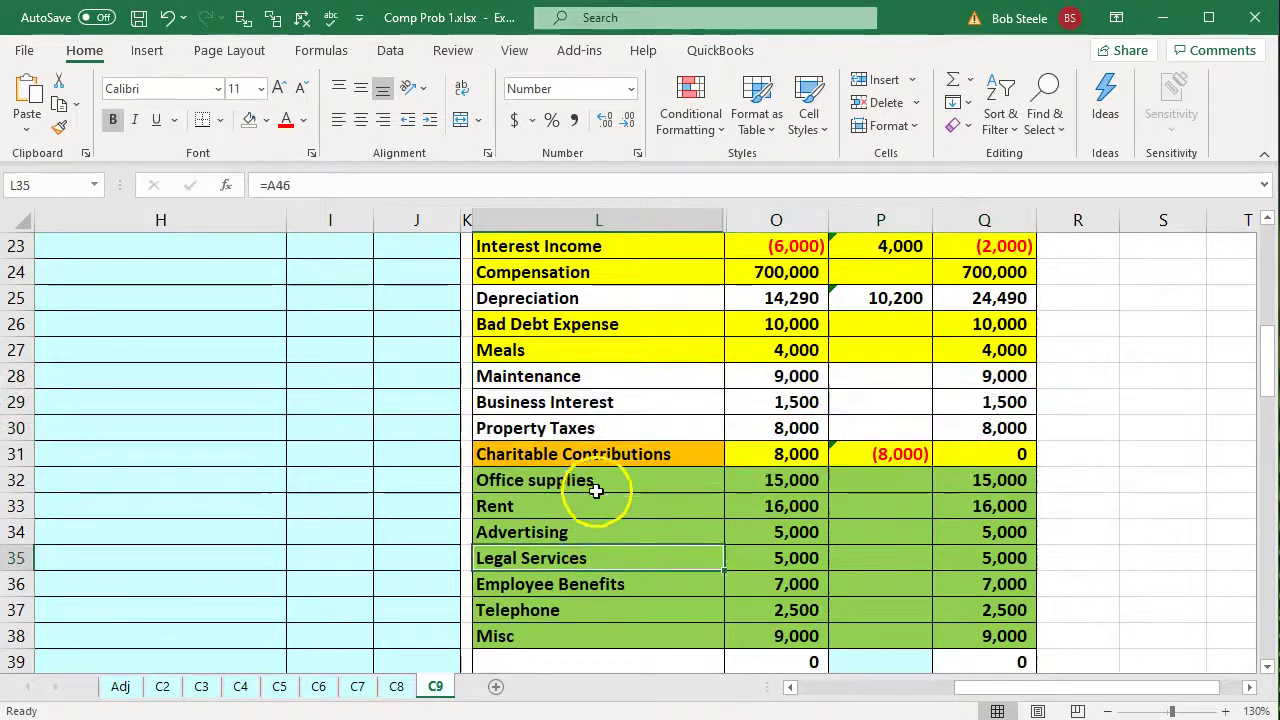
Step: Remove the green fill from the Office supplies through Misc rows, L32:Q38
drag(596, 490, 957, 637)
right_click(838, 612)
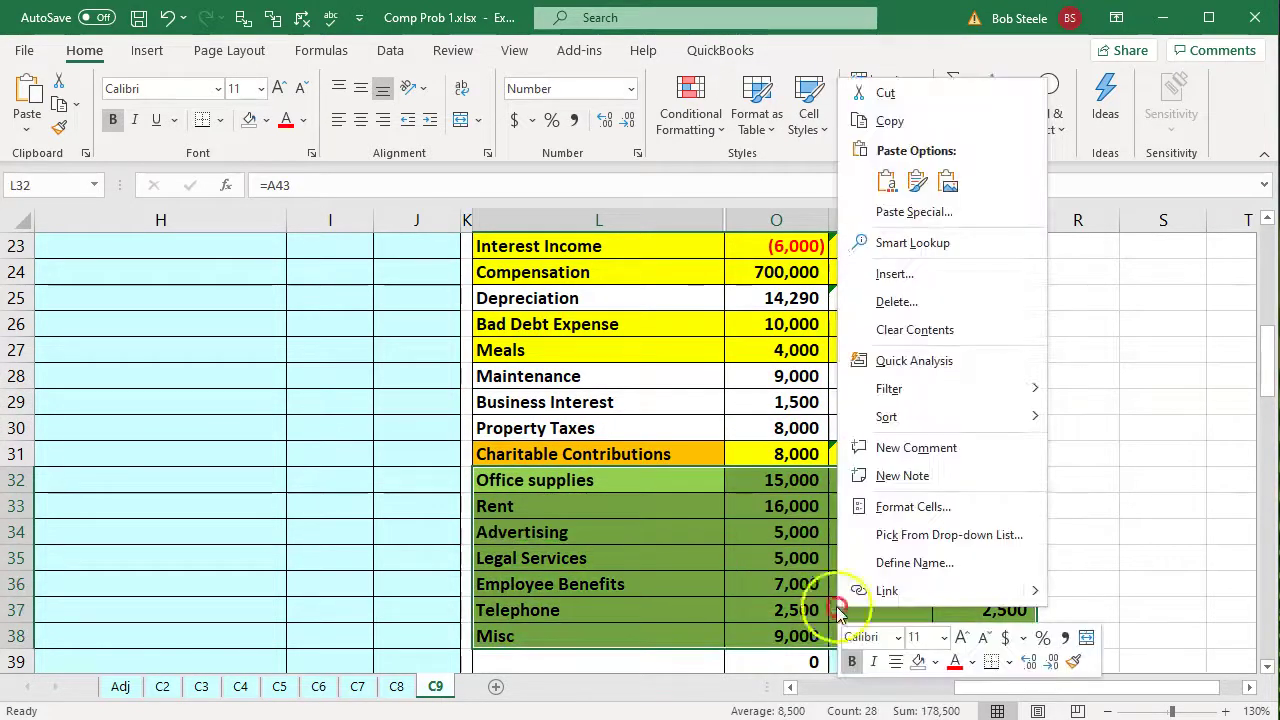
click(912, 662)
click(678, 543)
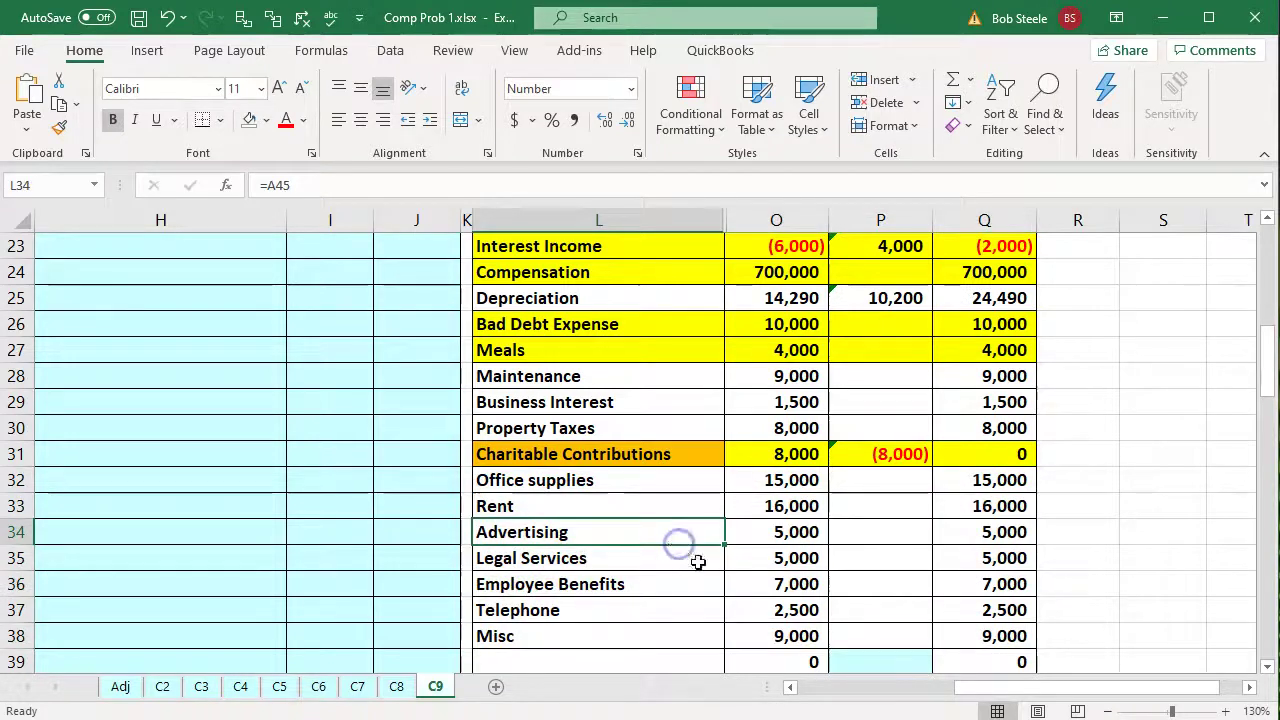
Step: Copy the light blue format of P39 up the adjustment column, from the Misc row to the Sales row
scroll(854, 581, down, 1)
click(852, 586)
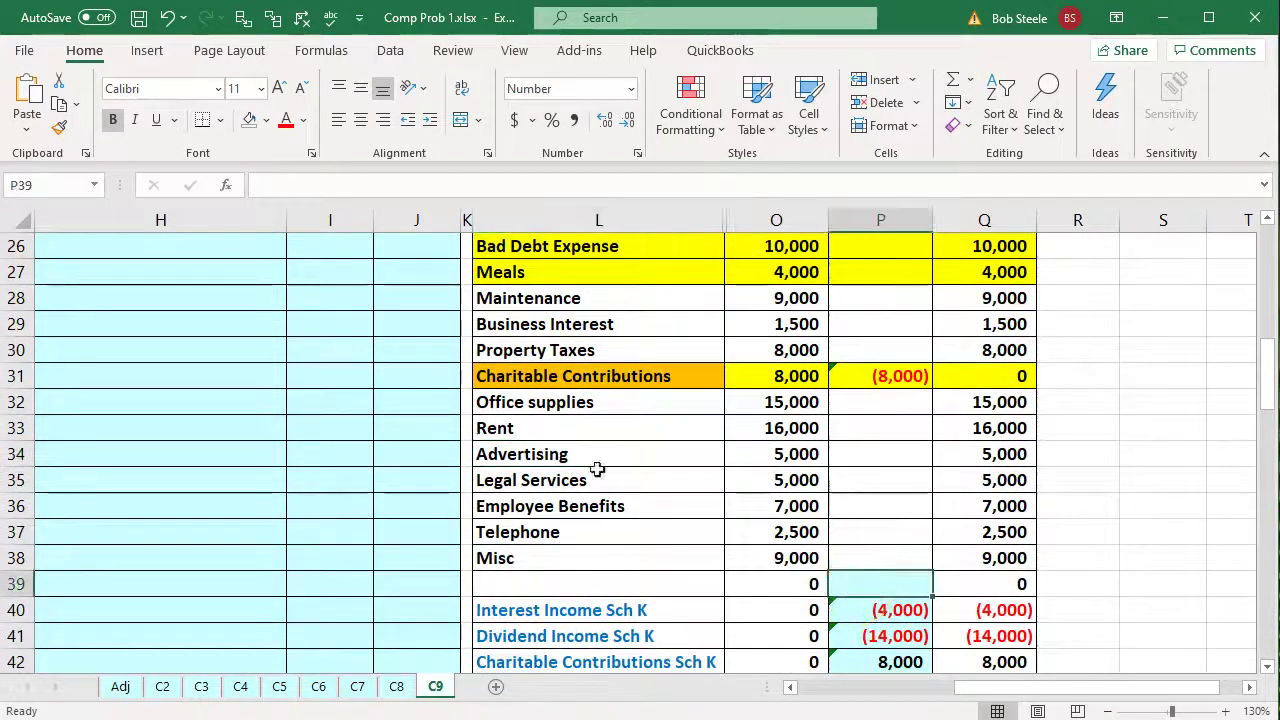
click(68, 135)
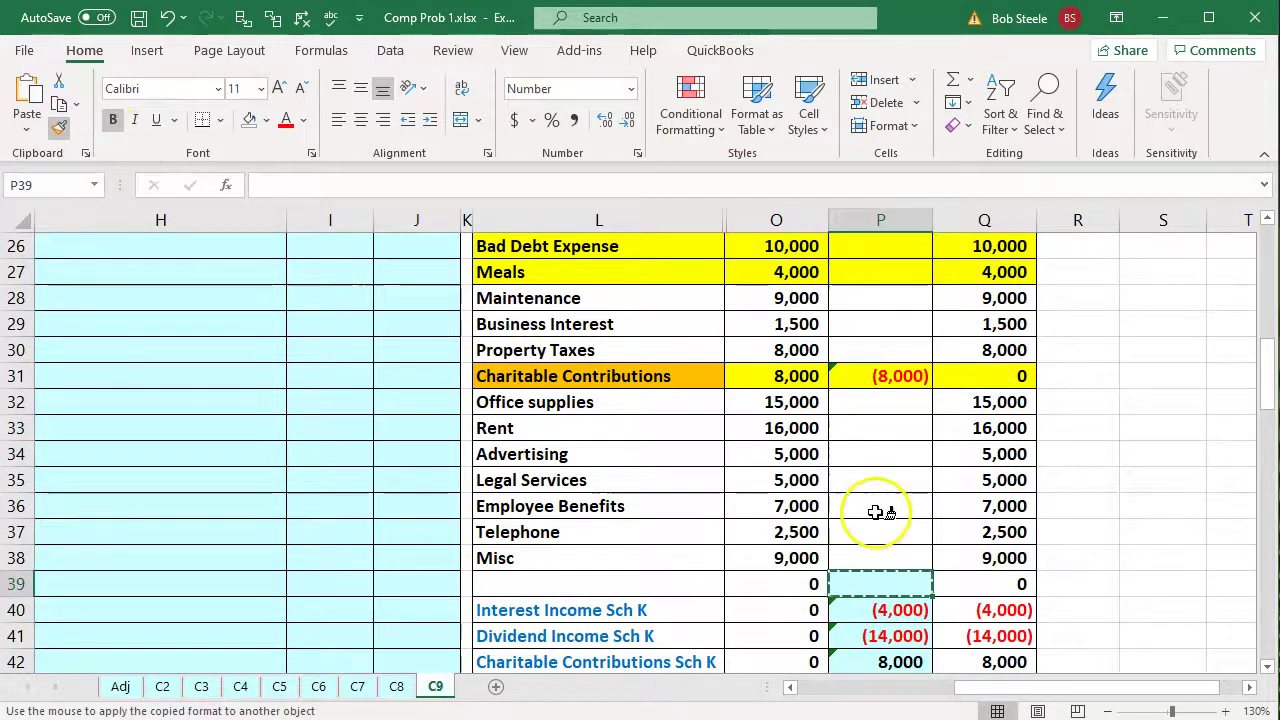
mouse_move(880, 553)
mouse_down()
mouse_move(836, 155)
mouse_move(871, 286)
mouse_move(880, 505)
mouse_up()
click(863, 577)
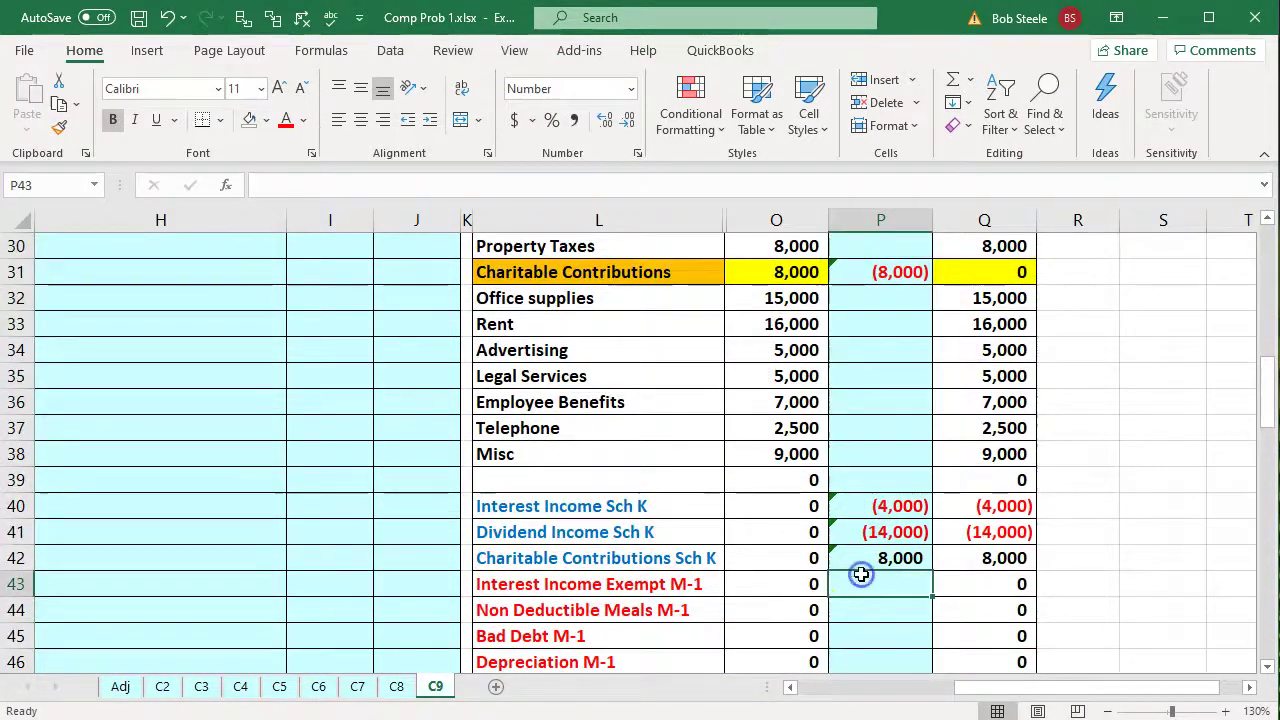
Step: Clear the fill from the Charitable Contributions row, L31:Q31, and copy P30's light blue format onto P31
scroll(864, 570, up, 3)
scroll(865, 560, up, 1)
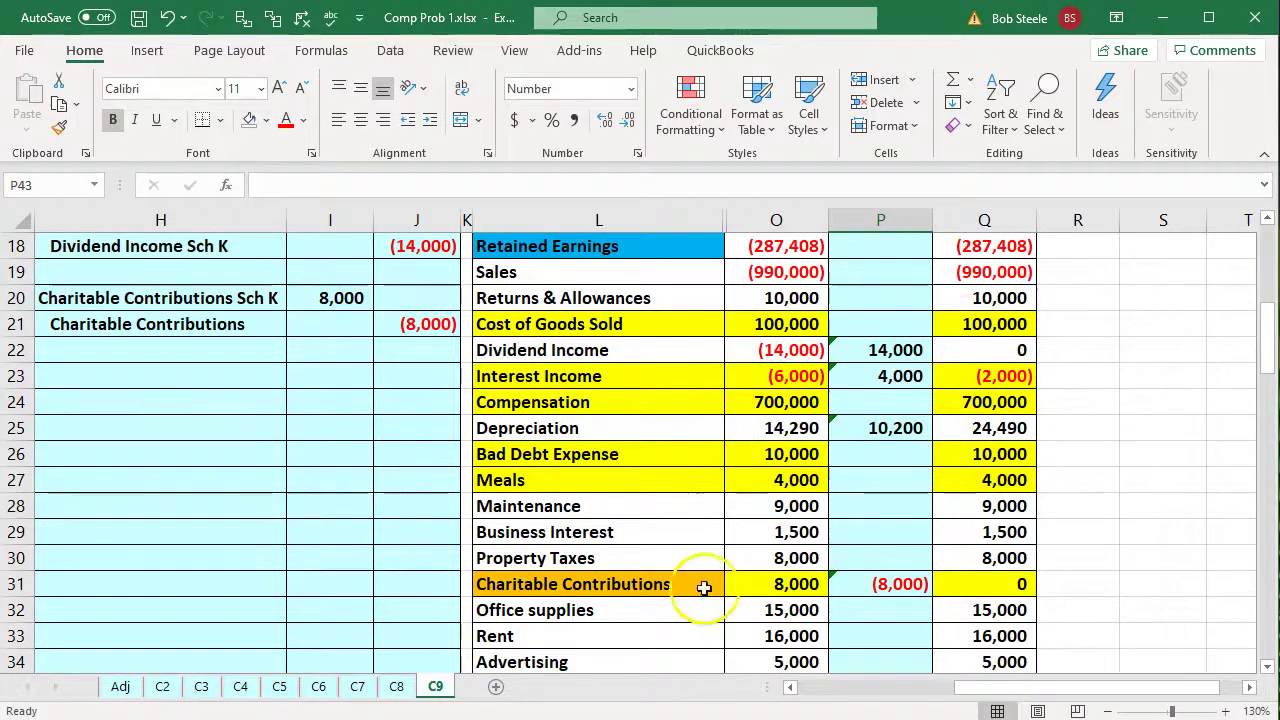
drag(651, 586, 945, 575)
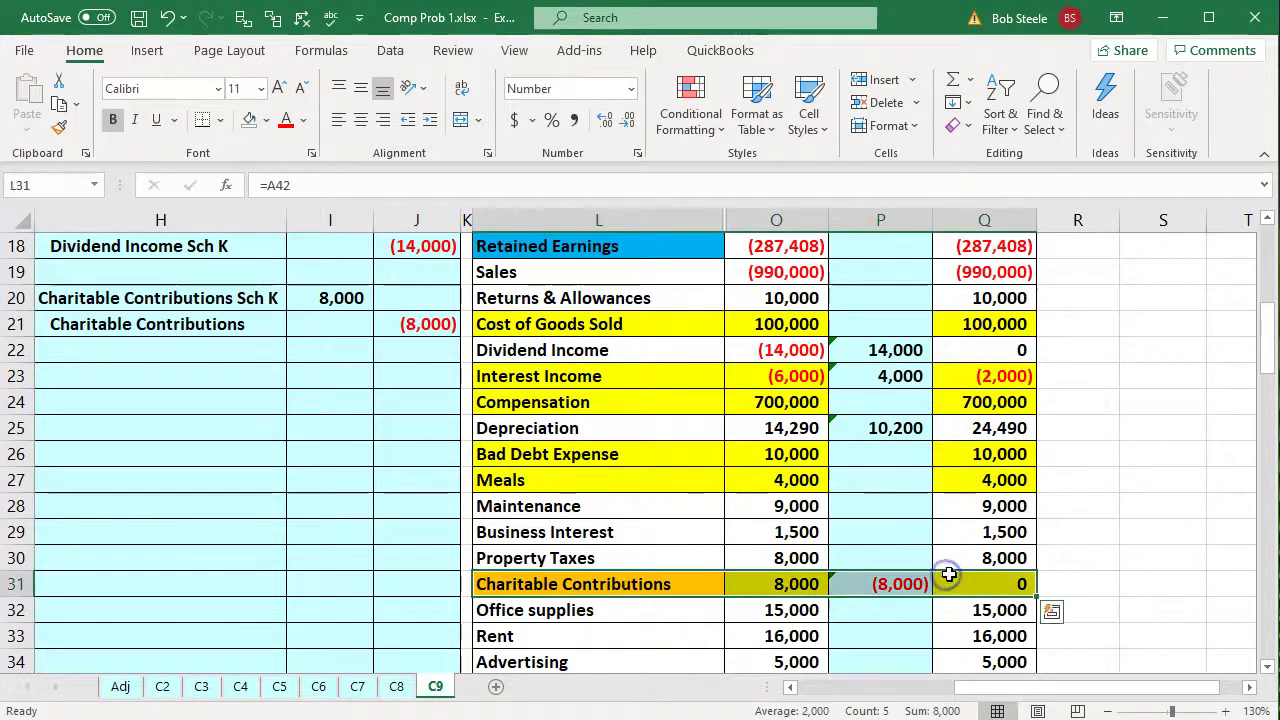
right_click(960, 585)
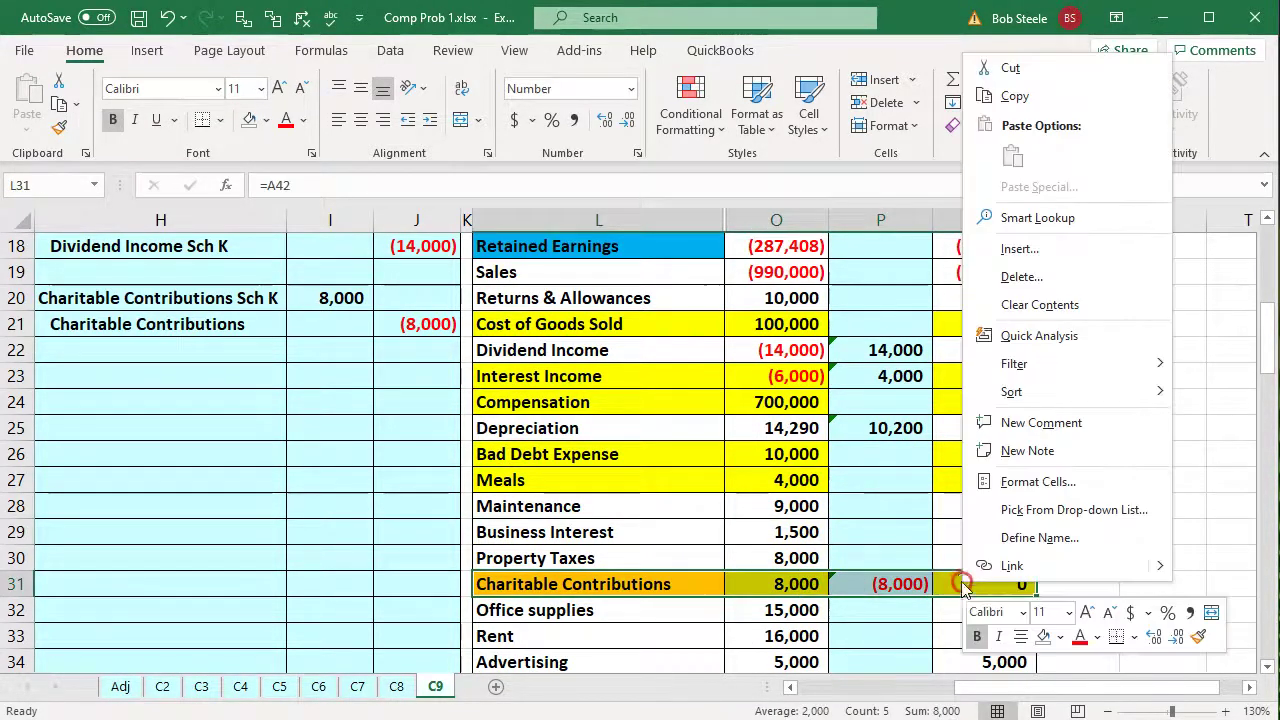
click(1043, 636)
click(895, 565)
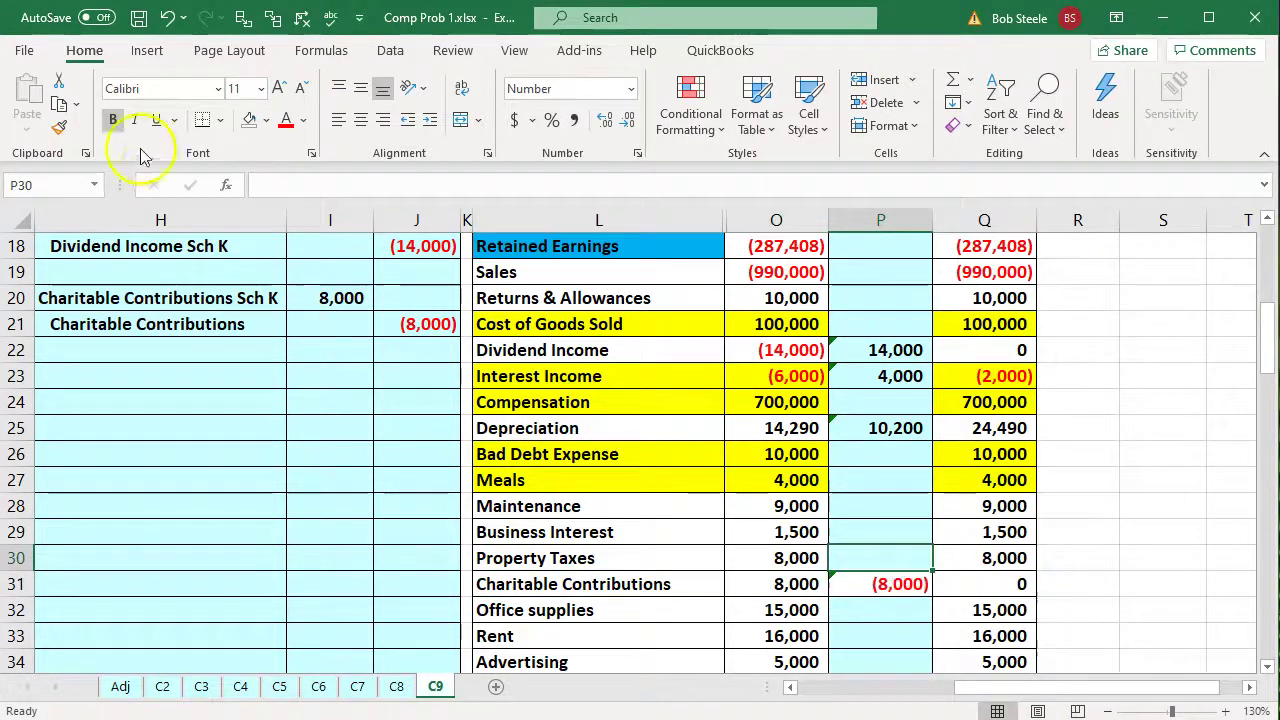
click(59, 127)
click(880, 584)
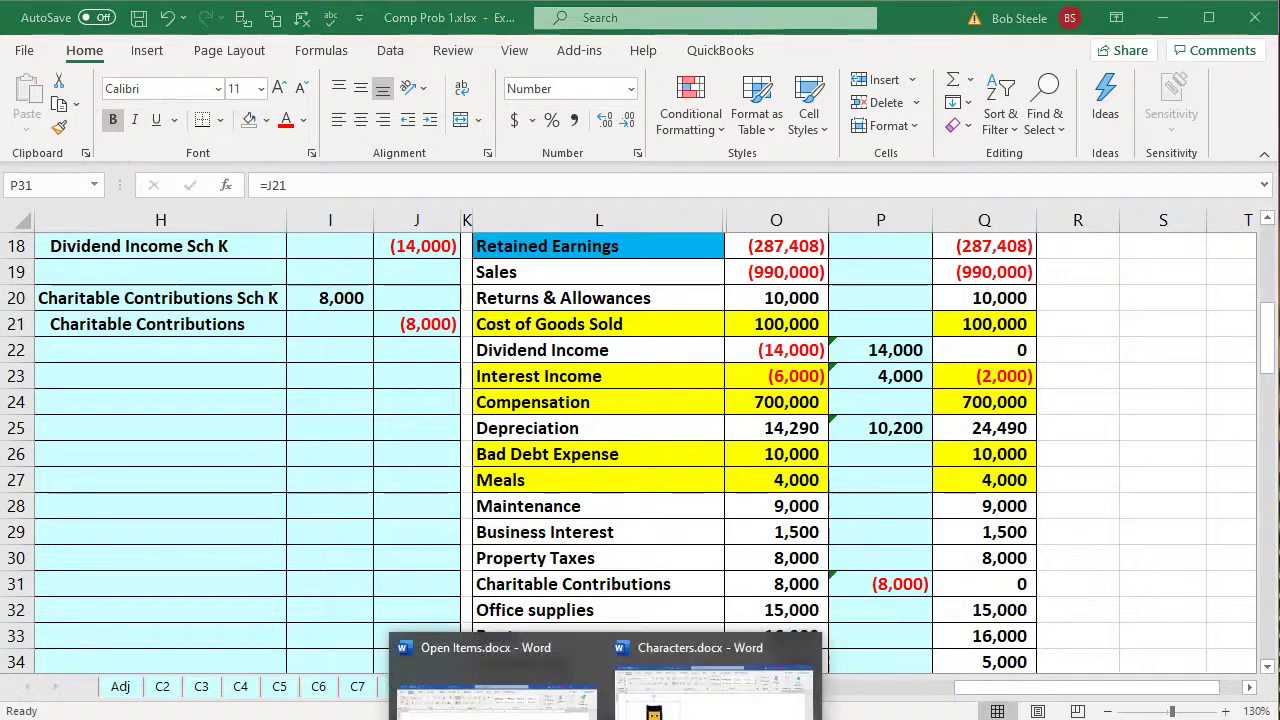
Step: Switch to the Open Items document in Word, strike through "Charity M-1 or Sh. K", save it, and return to Excel
click(497, 690)
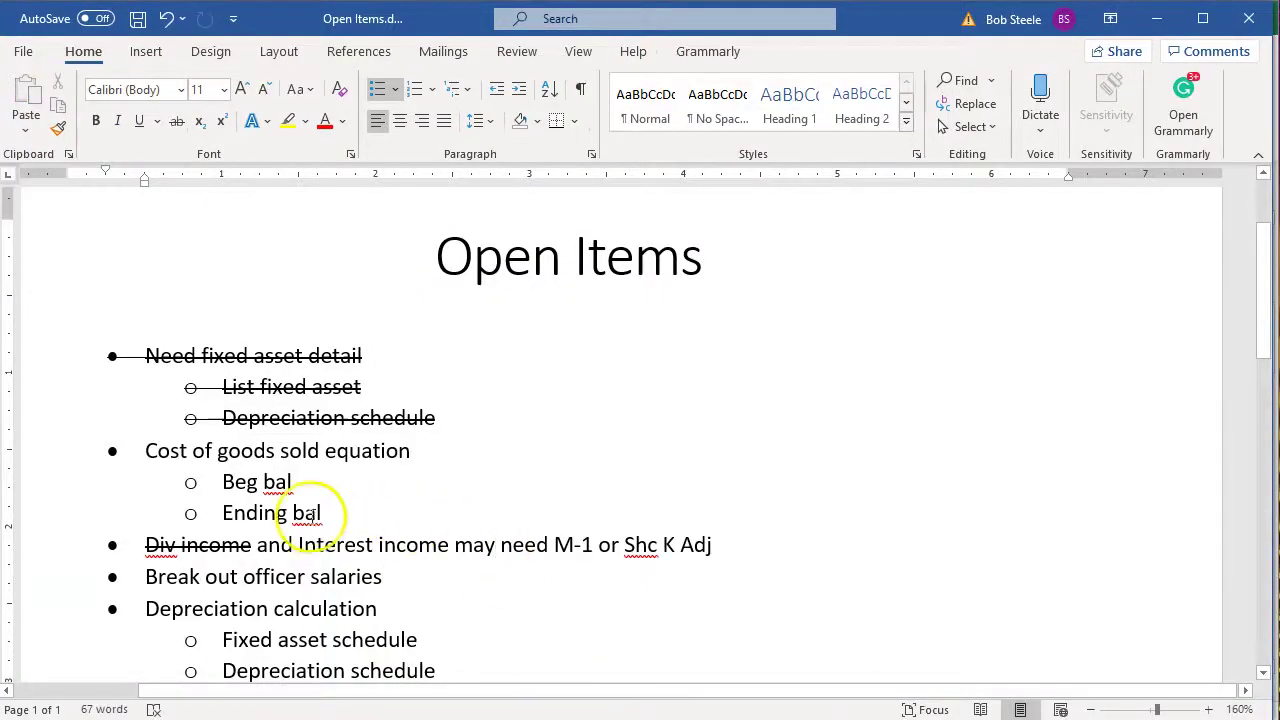
scroll(315, 522, down, 3)
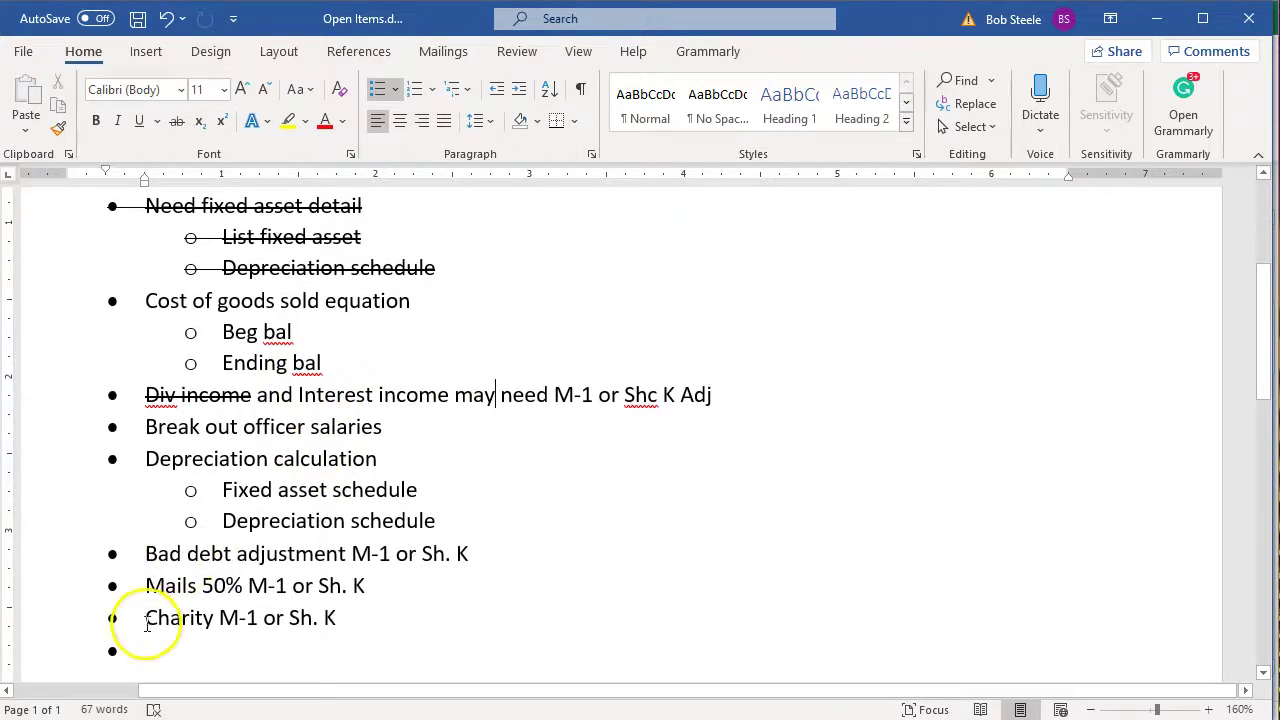
drag(144, 618, 351, 617)
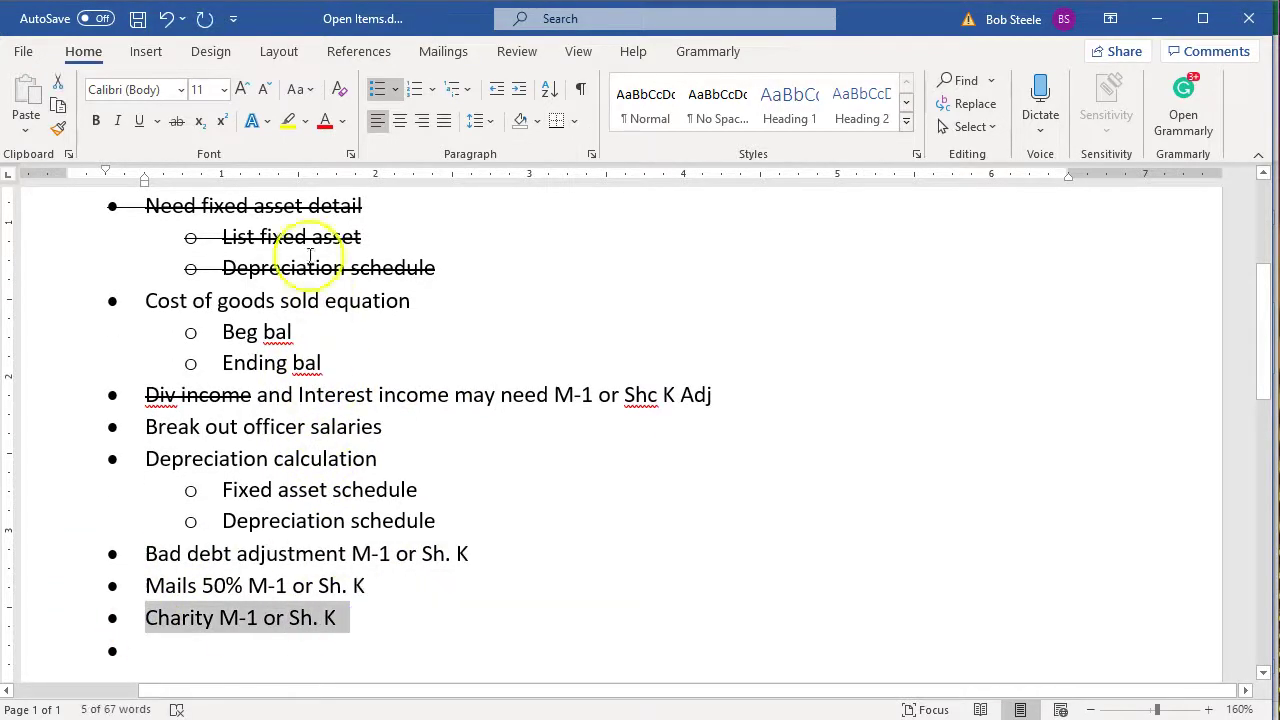
click(177, 122)
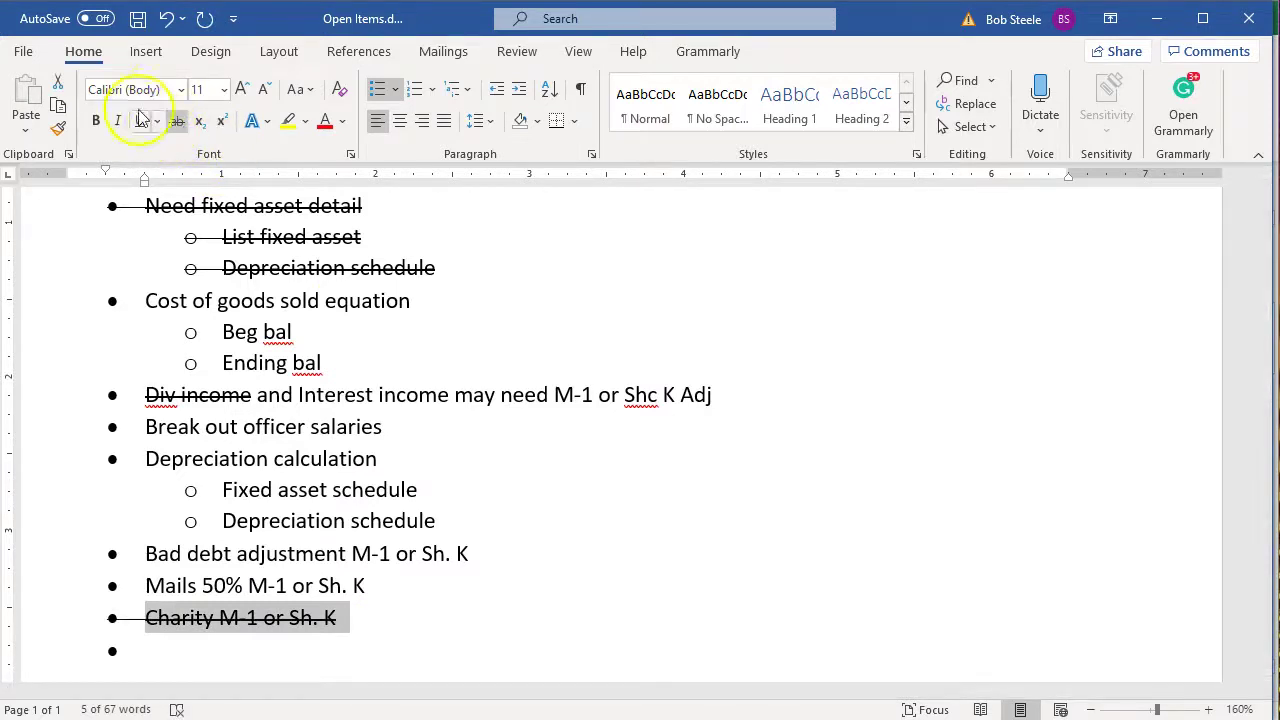
click(137, 18)
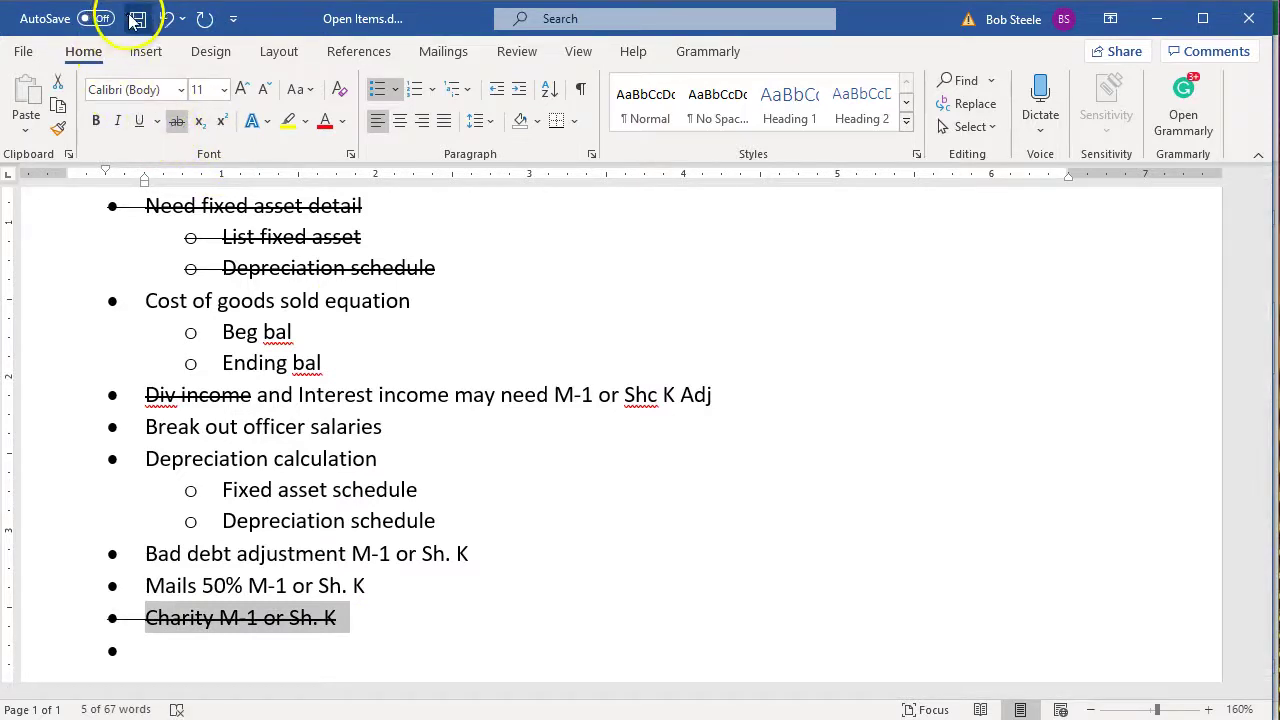
click(1140, 24)
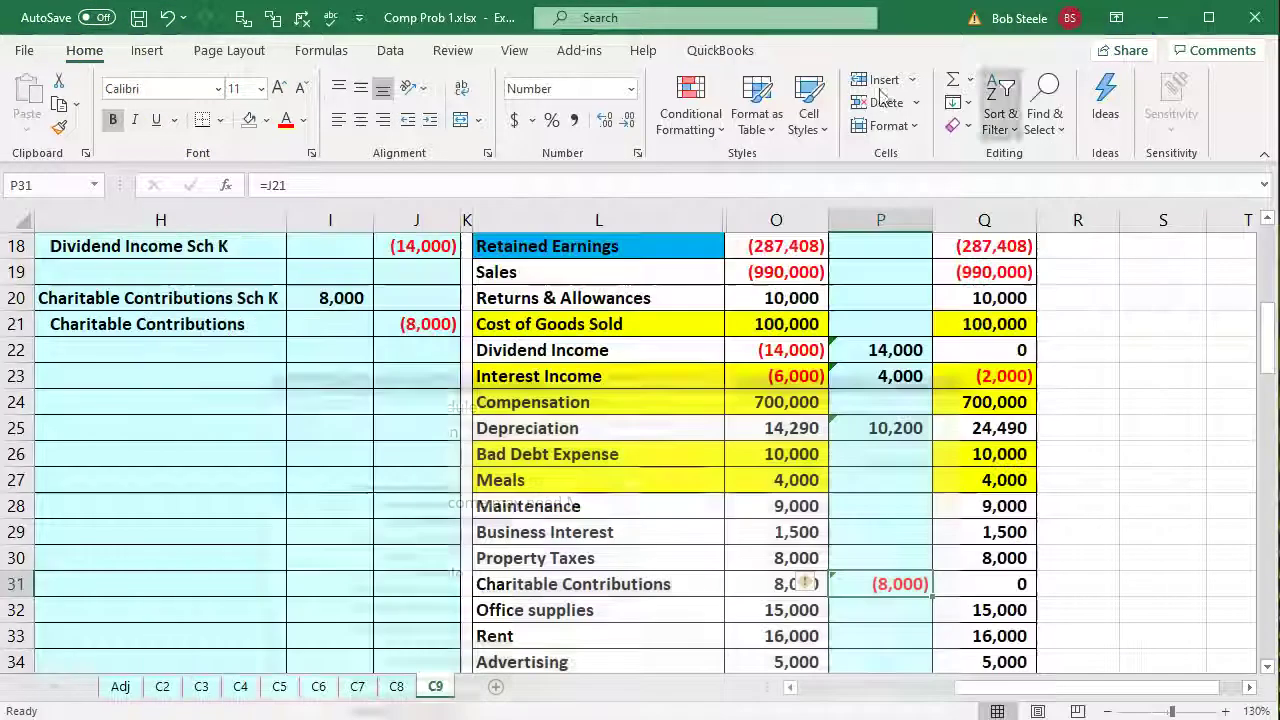
click(260, 524)
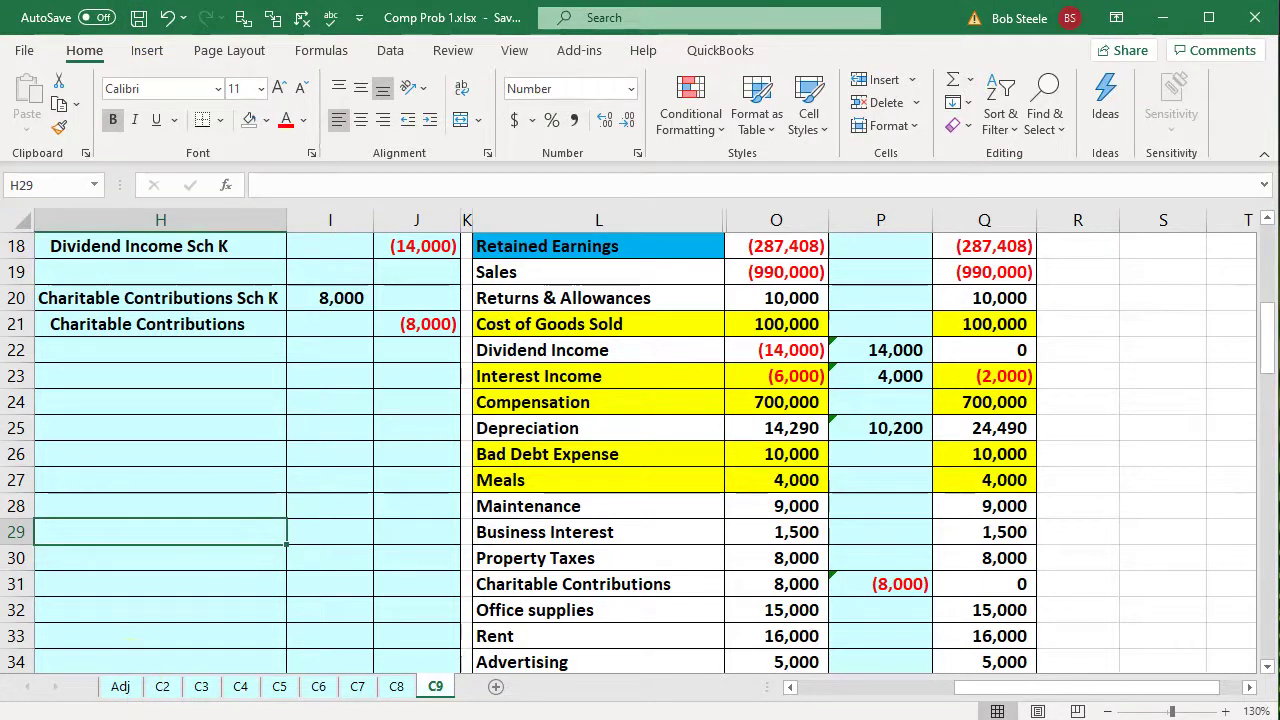